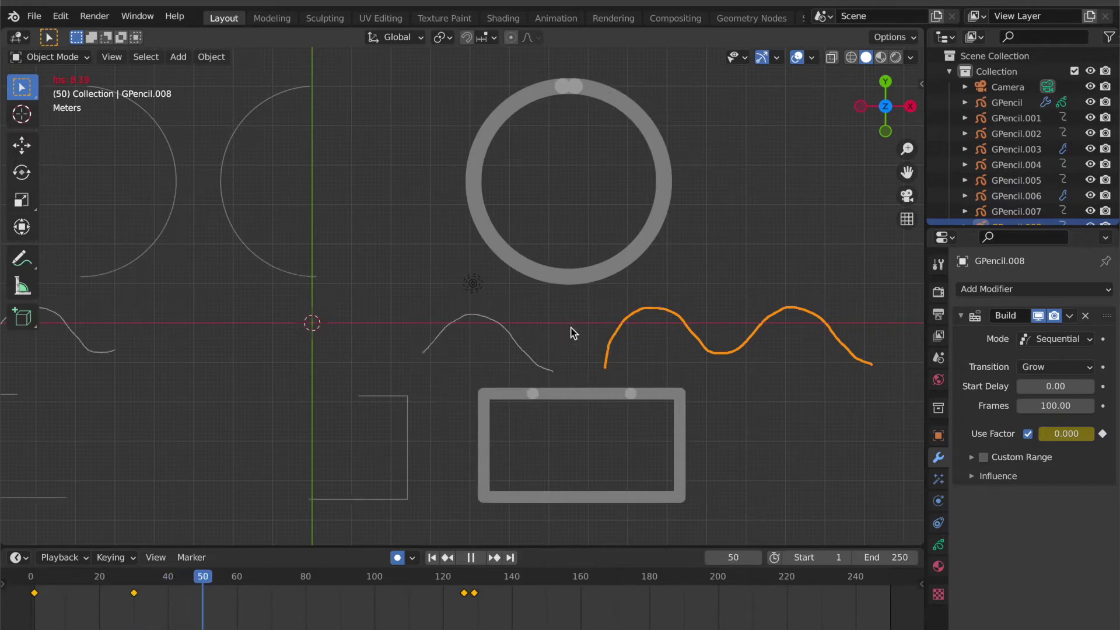
# Stop playback of the finished self-drawing strokes demo animation.
pyautogui.press('space')
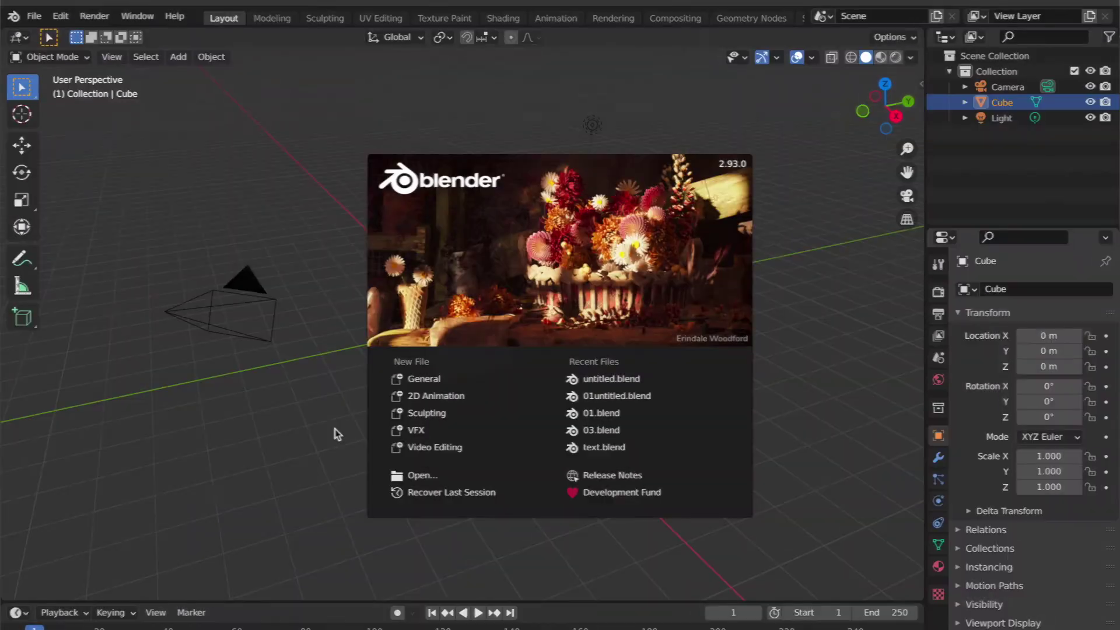
# Dismiss the splash screen, delete the default cube and switch to top view.
pyautogui.click(335, 428)
pyautogui.press('x')
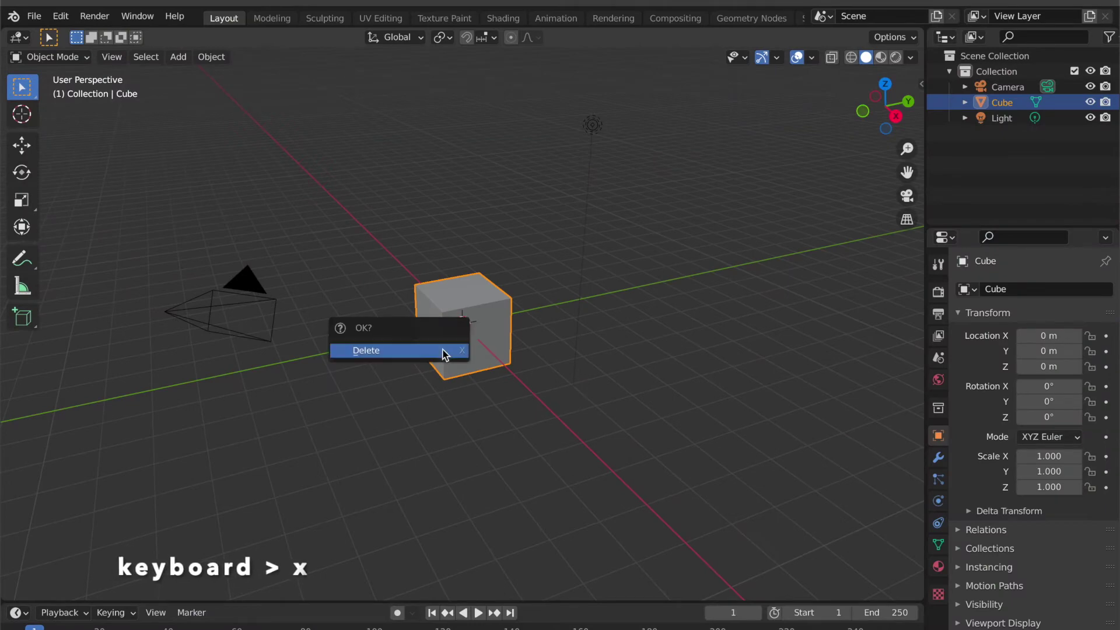
pyautogui.click(445, 352)
pyautogui.press('KP_7')
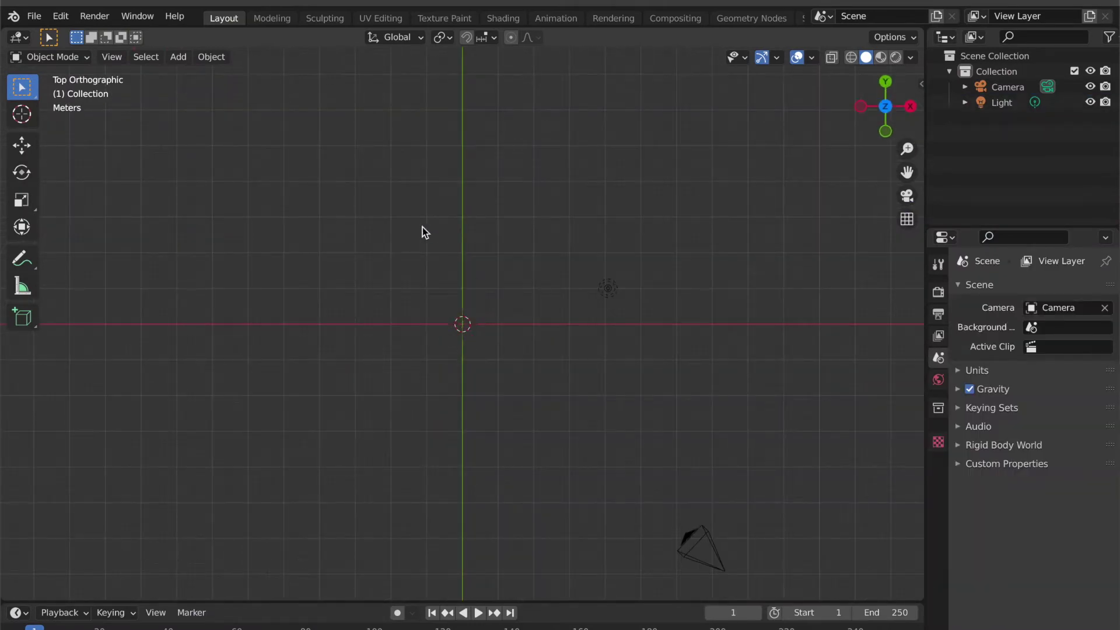
# Add a blank Grease Pencil object and put it in Draw mode.
pyautogui.click(182, 58)
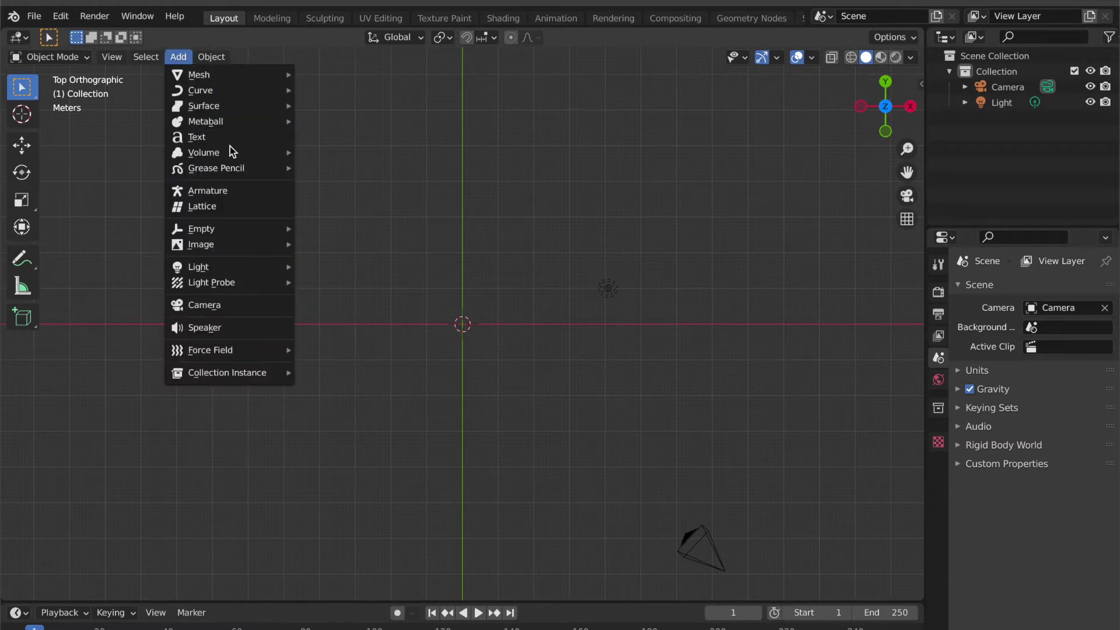
pyautogui.moveTo(288, 168)
pyautogui.click(336, 169)
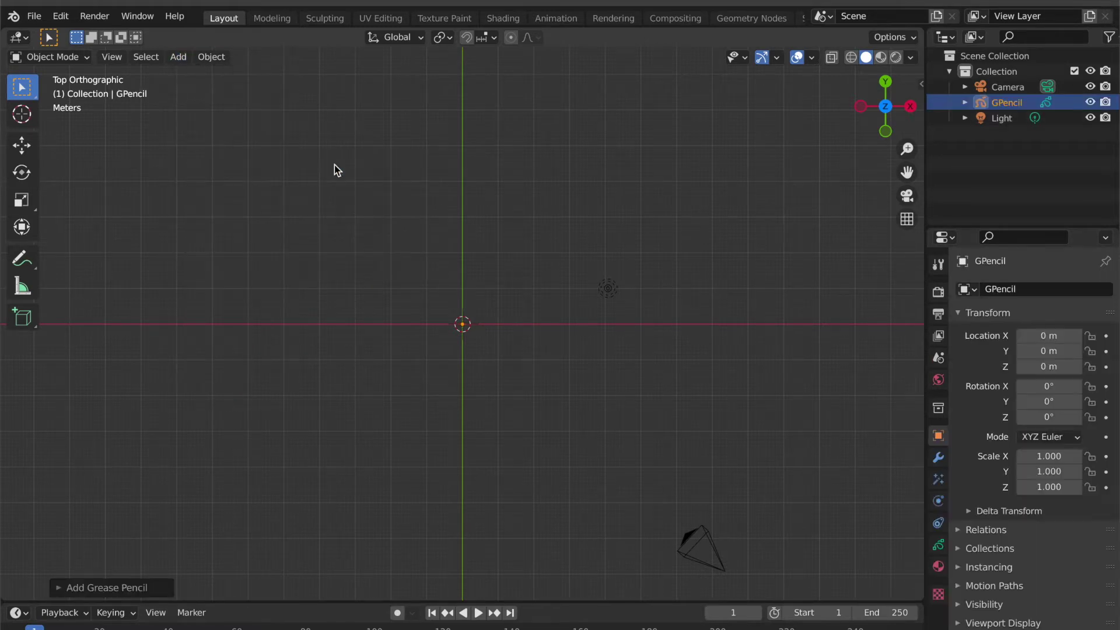
pyautogui.click(63, 60)
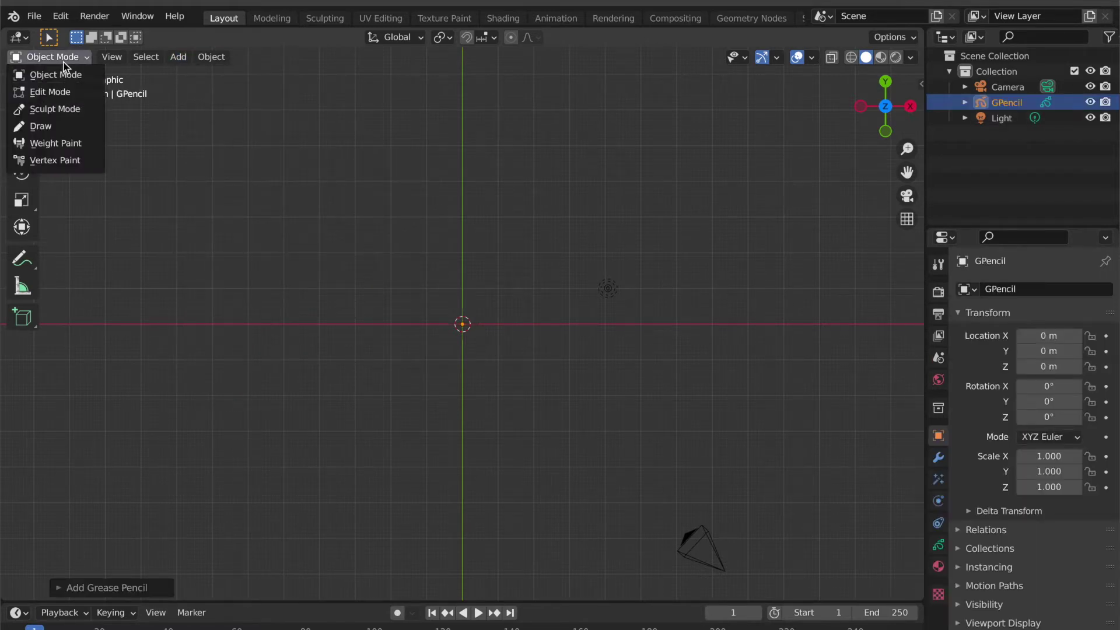
pyautogui.click(44, 128)
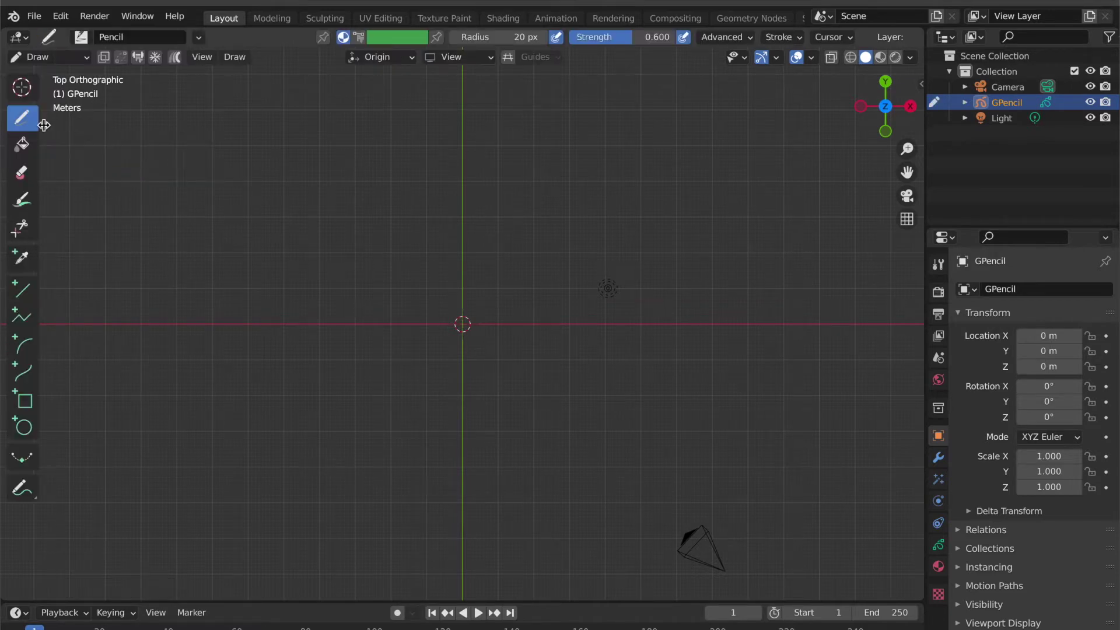
# Turn on auto-keying and draw a circle stroke above the origin with the Circle tool.
pyautogui.click(23, 429)
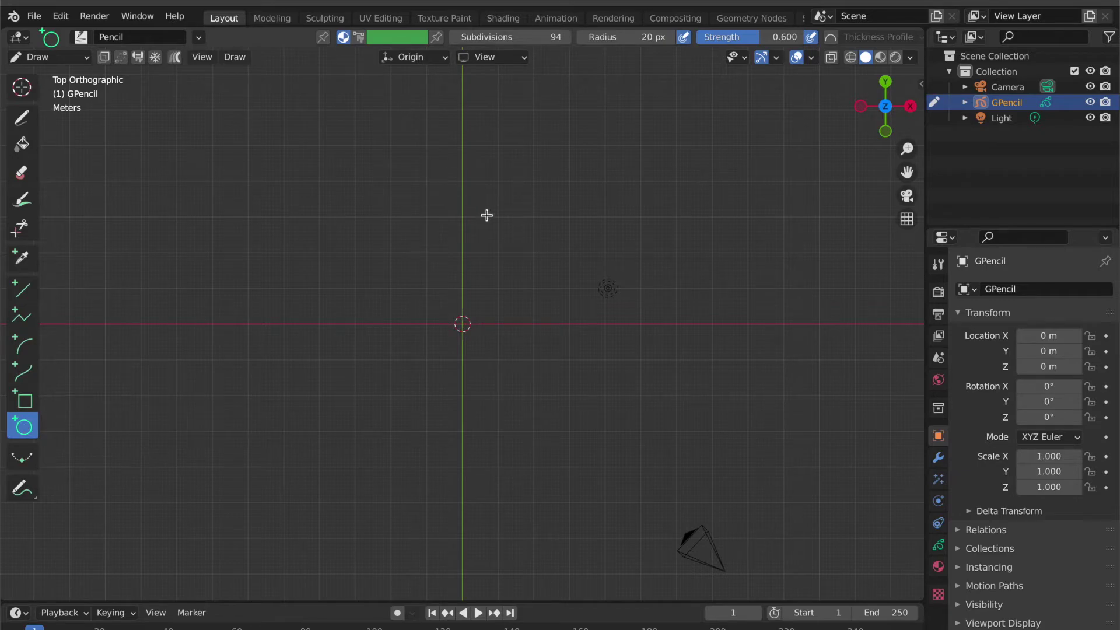
pyautogui.click(504, 242)
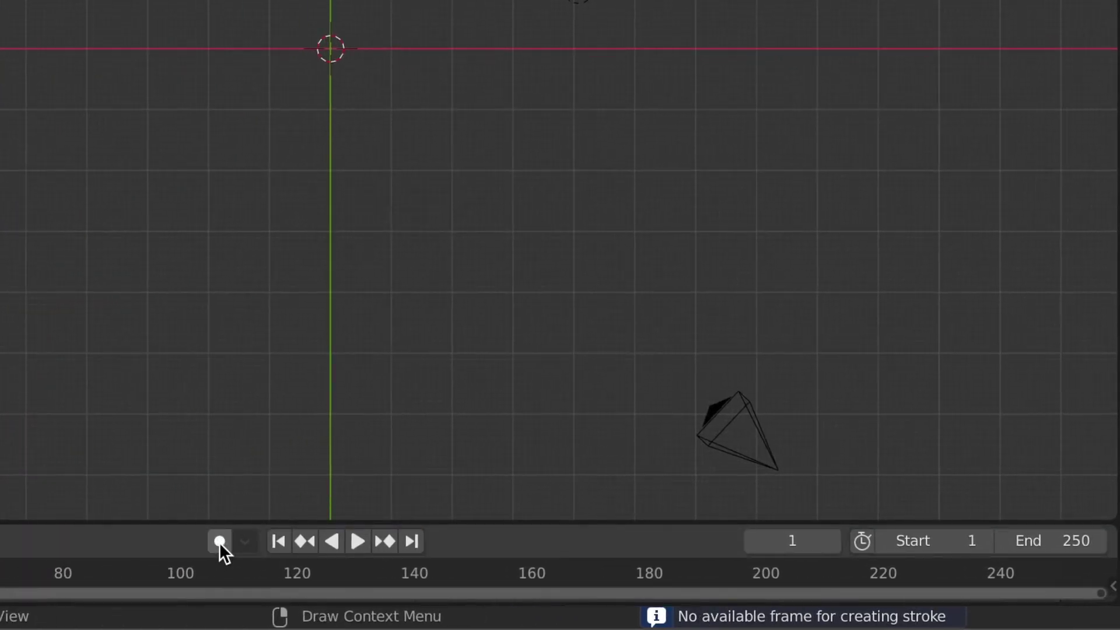
pyautogui.click(220, 542)
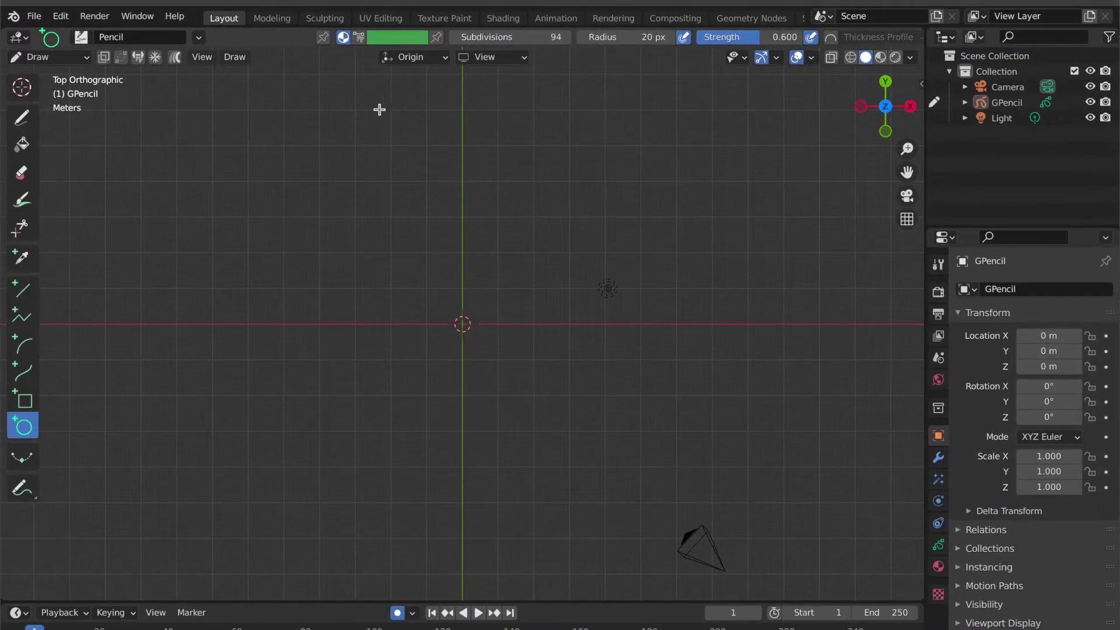
pyautogui.moveTo(498, 223)
pyautogui.mouseDown()
pyautogui.moveTo(510, 245)
pyautogui.moveTo(443, 280)
pyautogui.moveTo(487, 283)
pyautogui.mouseUp()
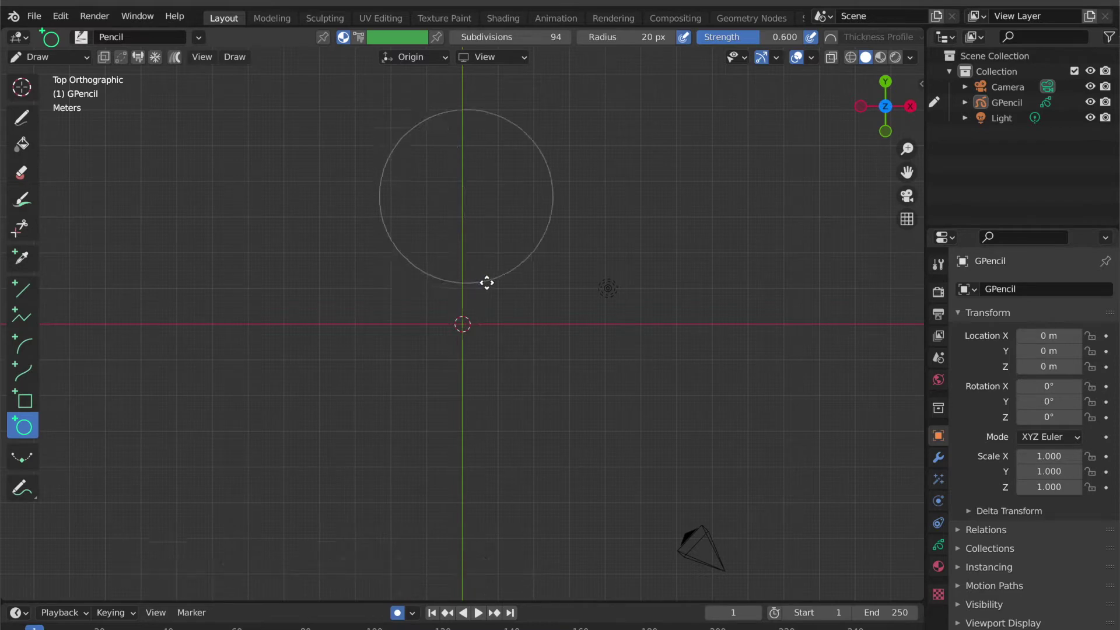
pyautogui.keyDown('shift'); pyautogui.moveTo(491, 286); pyautogui.dragTo(486, 281); pyautogui.keyUp('shift')
pyautogui.press('Return')
pyautogui.click(68, 57)
# Enter Edit Mode on the circle and show the Stroke Direction overlay.
pyautogui.click(71, 91)
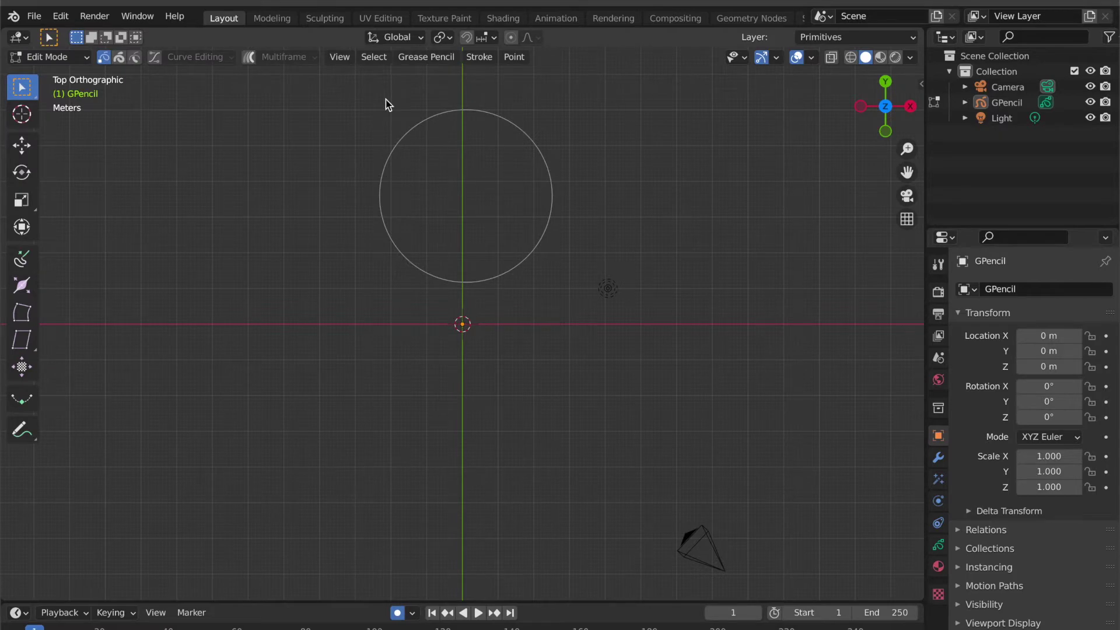
pyautogui.moveTo(352, 91)
pyautogui.mouseDown()
pyautogui.moveTo(525, 226)
pyautogui.moveTo(567, 293)
pyautogui.mouseUp()
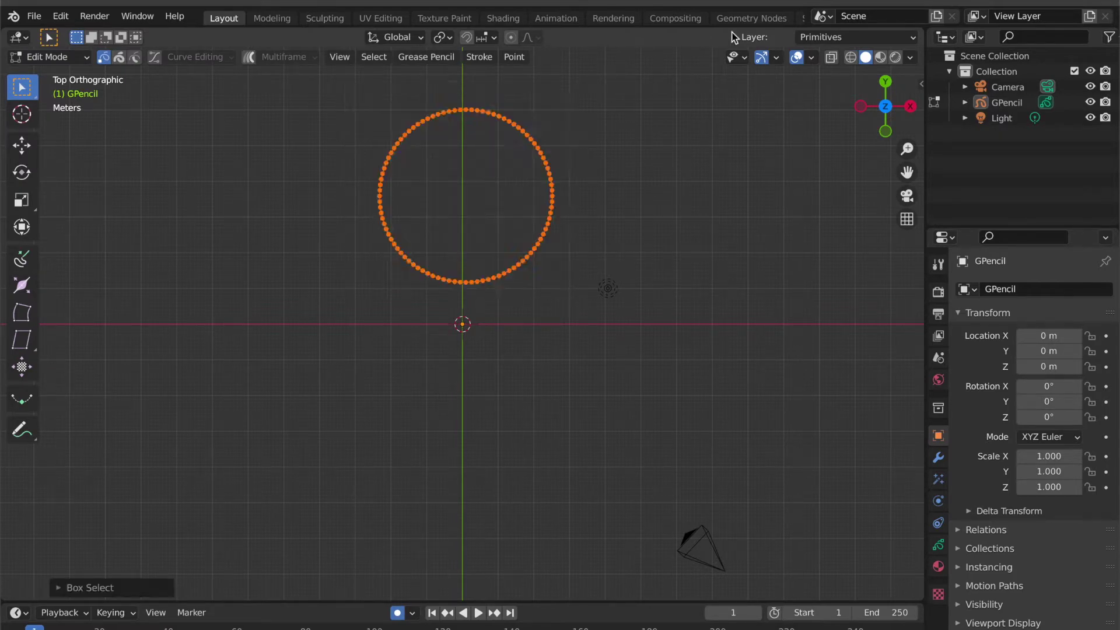
pyautogui.click(810, 59)
pyautogui.click(716, 516)
pyautogui.scroll(4, 557, 194)
pyautogui.keyDown('shift'); pyautogui.scroll(8, 558, 193); pyautogui.keyUp('shift')
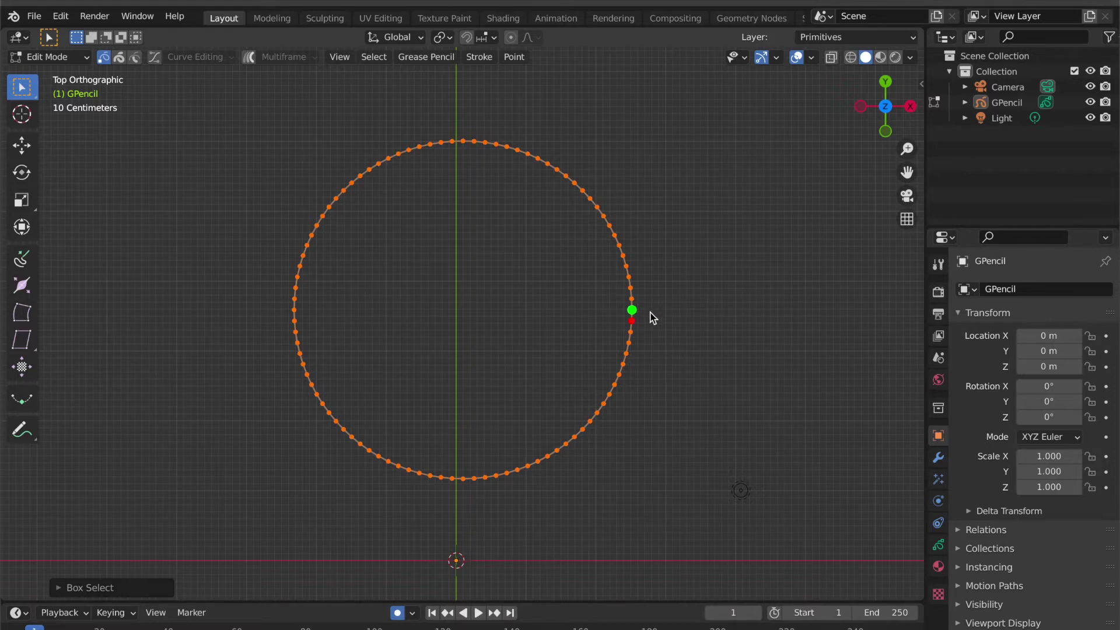
# Split off the circle's top point and delete it to open the stroke.
pyautogui.click(465, 144)
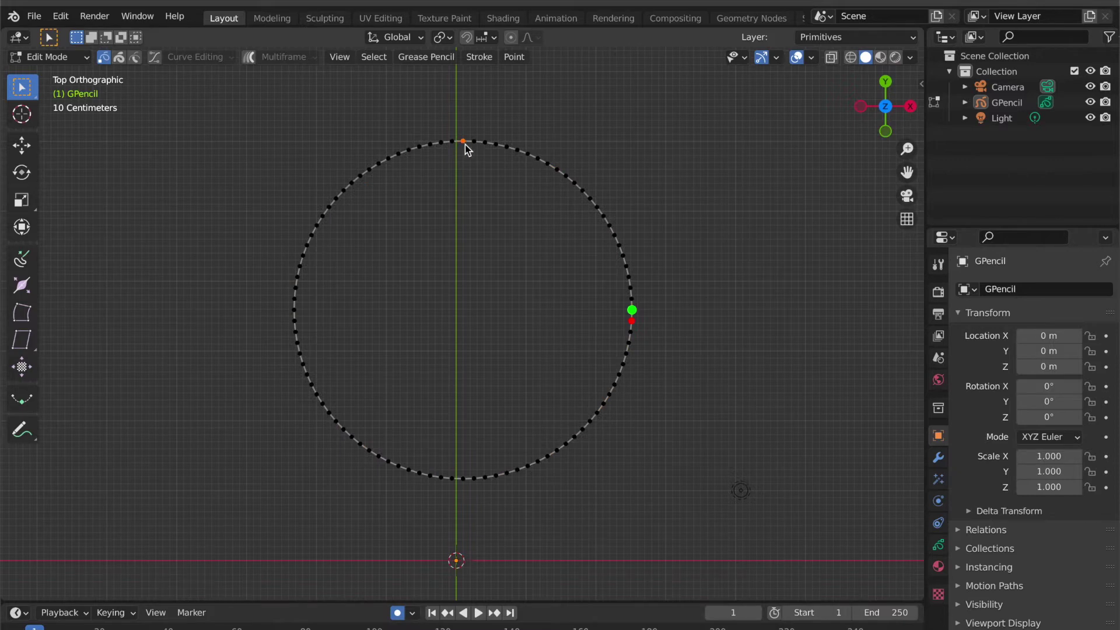
pyautogui.click(438, 55)
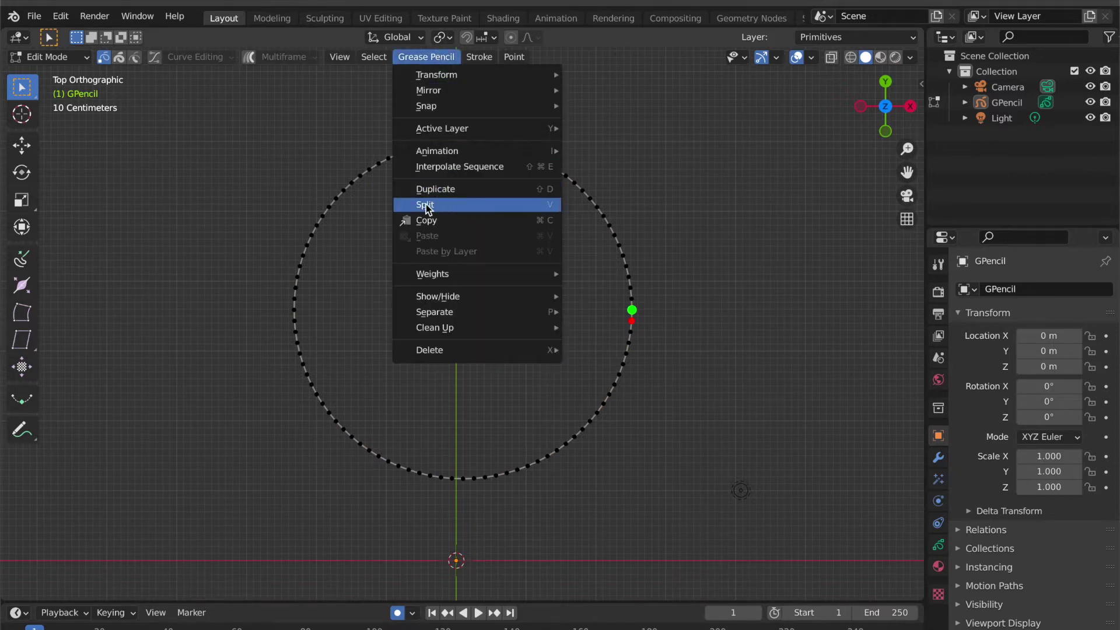
pyautogui.click(536, 205)
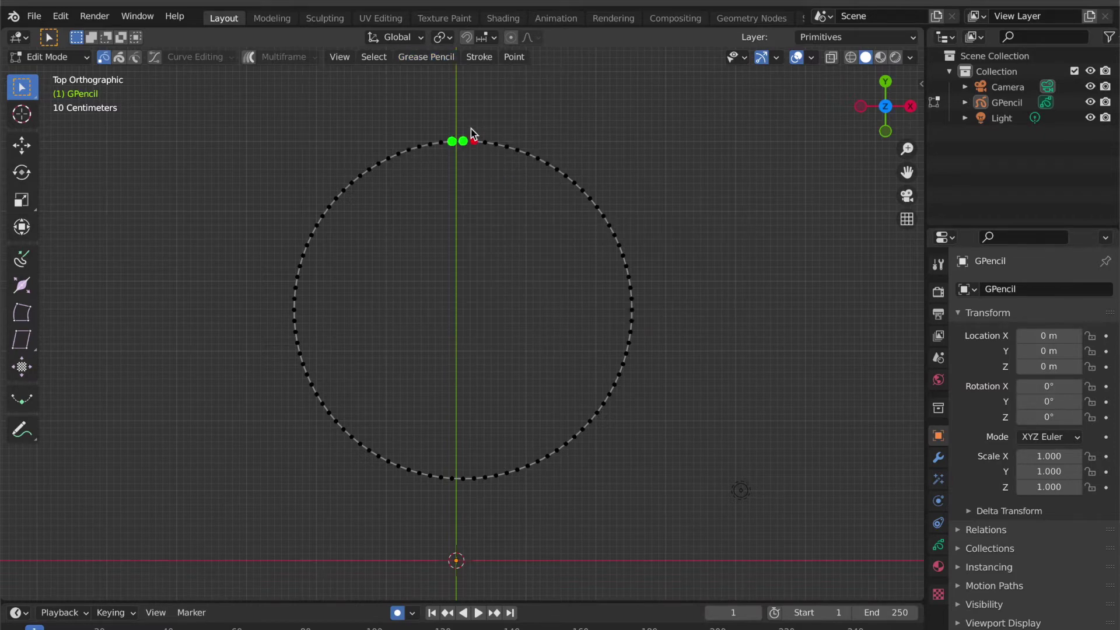
pyautogui.press('x')
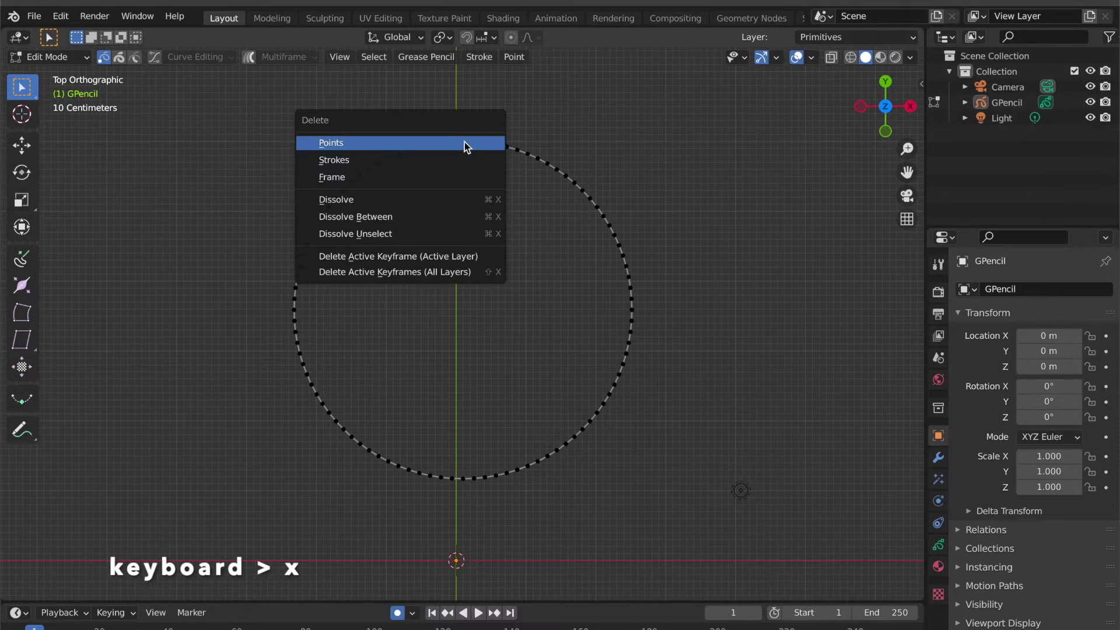
pyautogui.click(465, 144)
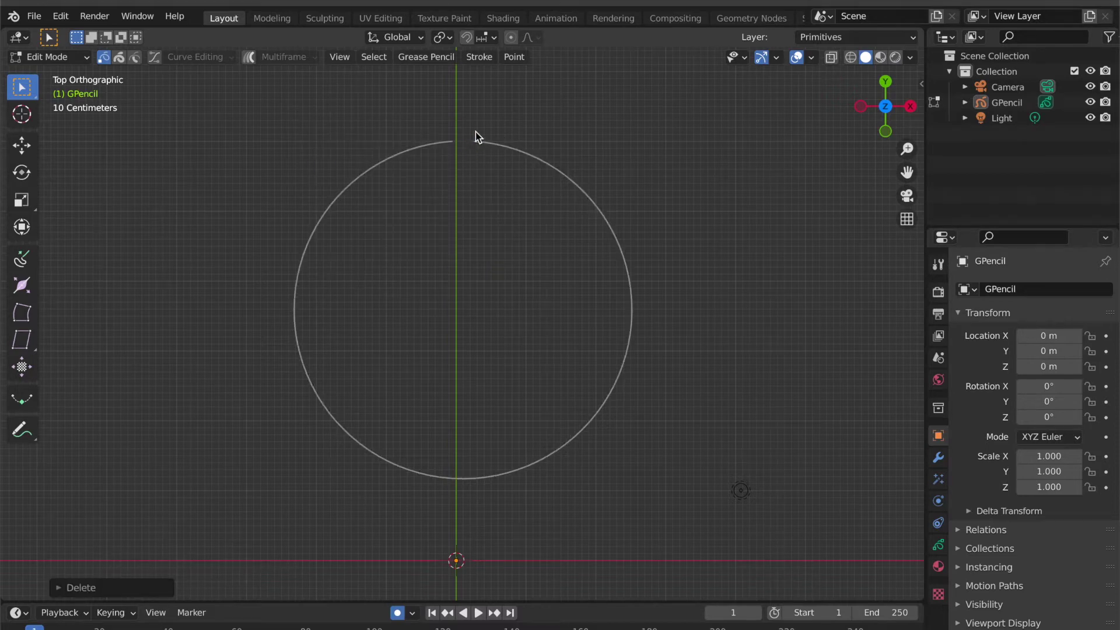
# Merge the stroke's two open ends at the top and show the modifier properties.
pyautogui.click(482, 138)
pyautogui.moveTo(481, 136); pyautogui.dragTo(450, 155)
pyautogui.click(515, 61)
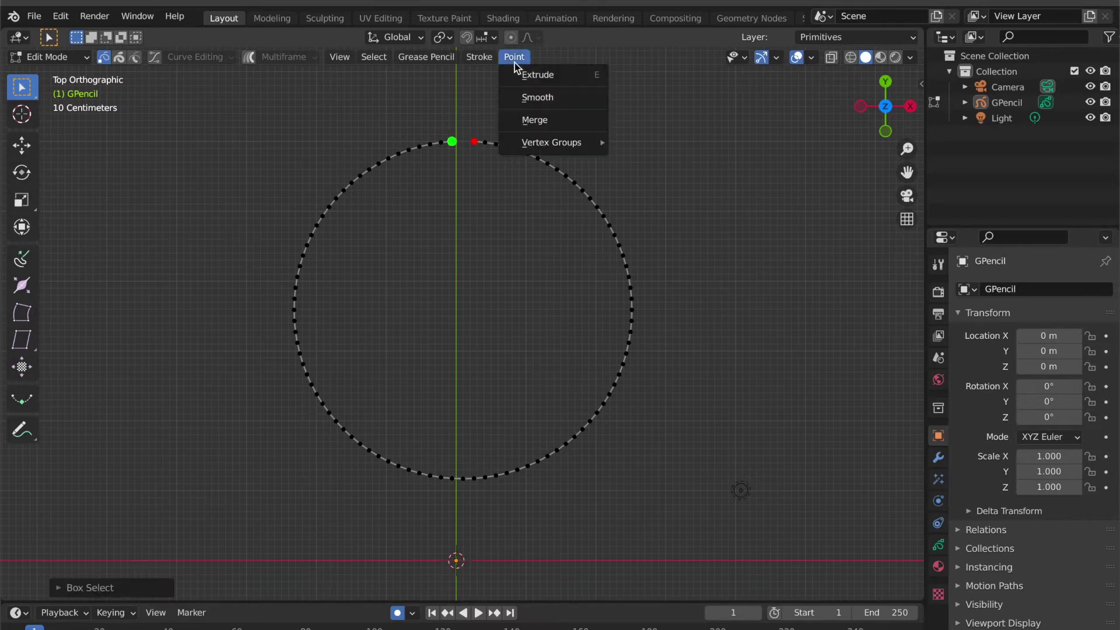
pyautogui.click(535, 124)
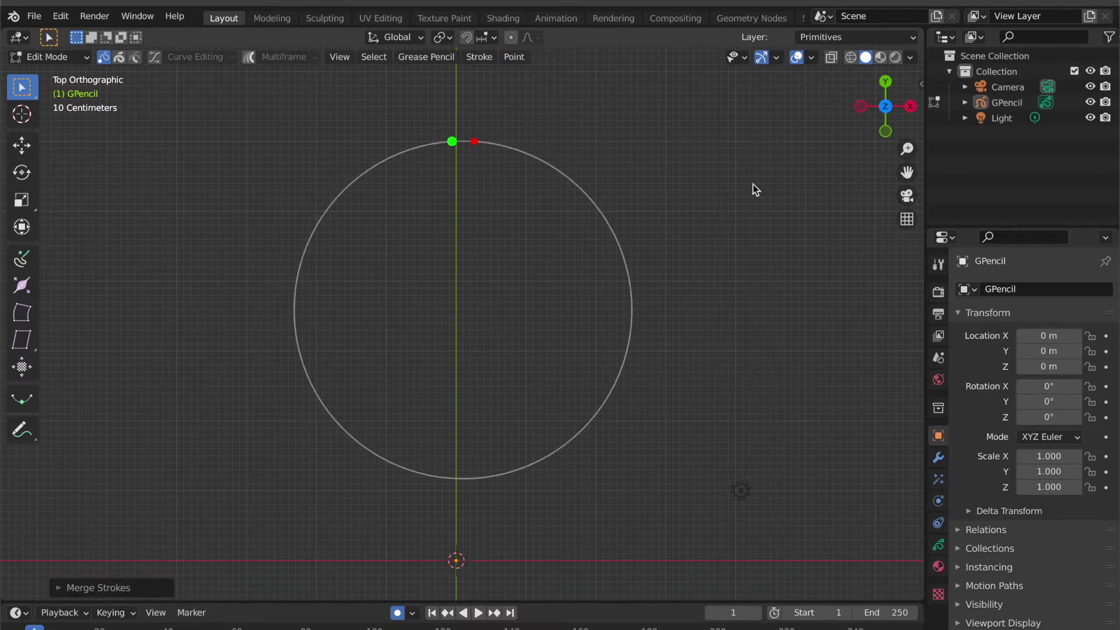
pyautogui.click(939, 458)
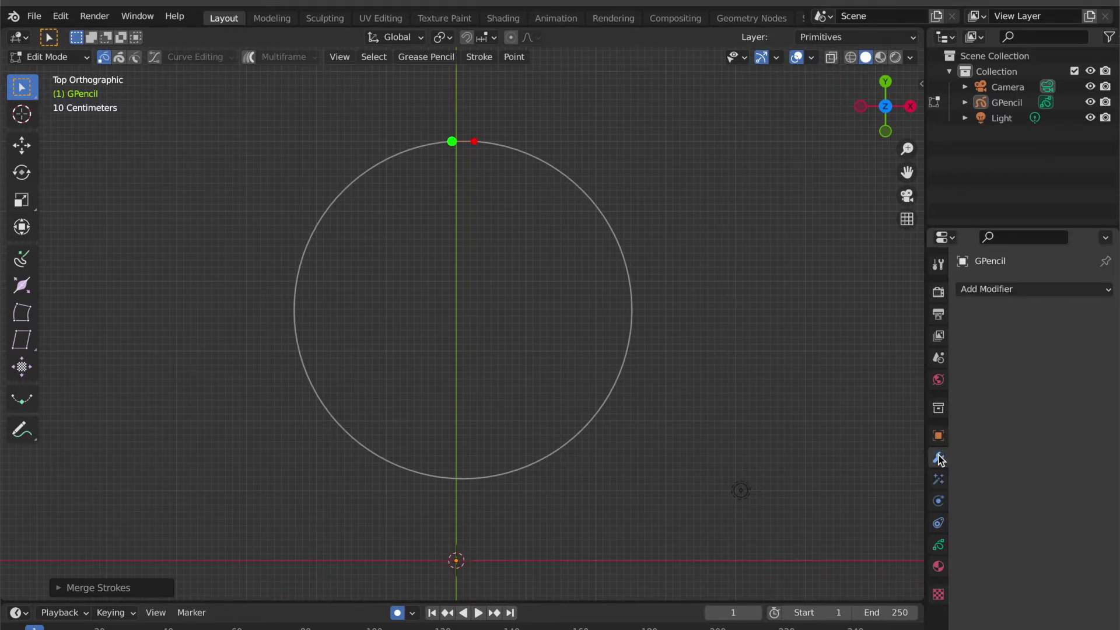
# Add a Build modifier to the circle and return to Object Mode.
pyautogui.click(1003, 289)
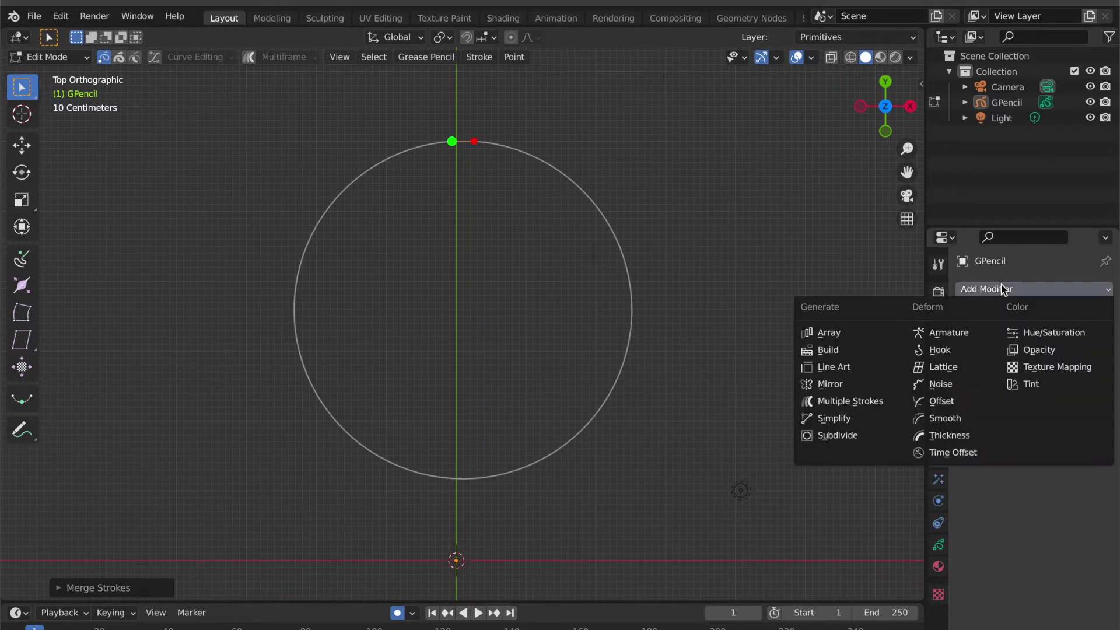
pyautogui.click(827, 351)
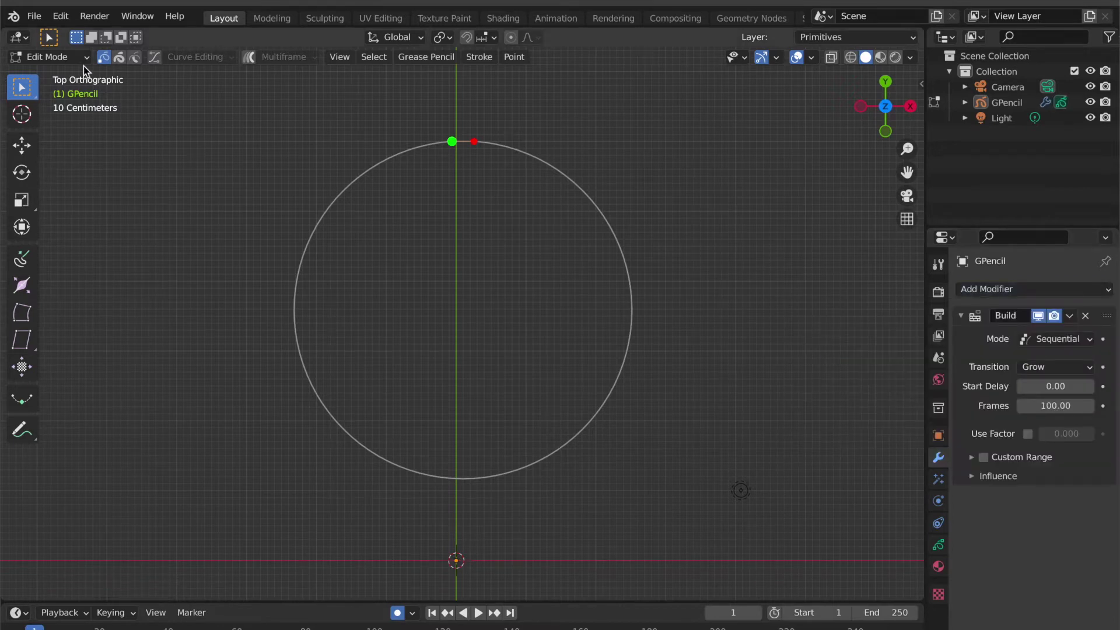
pyautogui.click(68, 62)
pyautogui.click(69, 76)
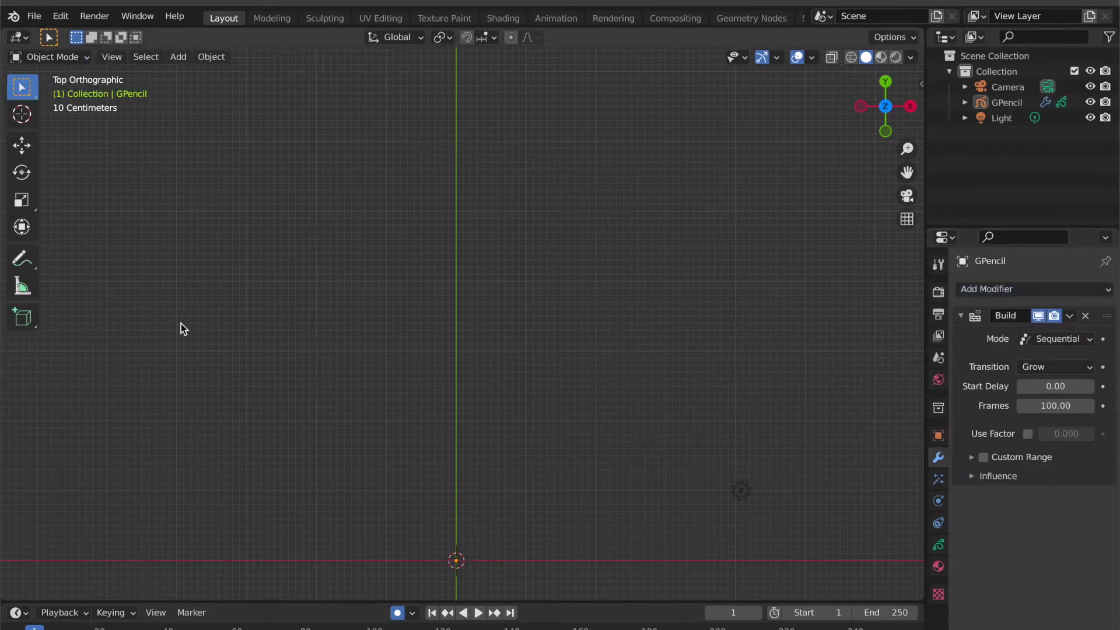
# Enlarge the timeline and play the animation to watch the circle build itself.
pyautogui.moveTo(230, 601); pyautogui.dragTo(223, 545)
pyautogui.press('space')
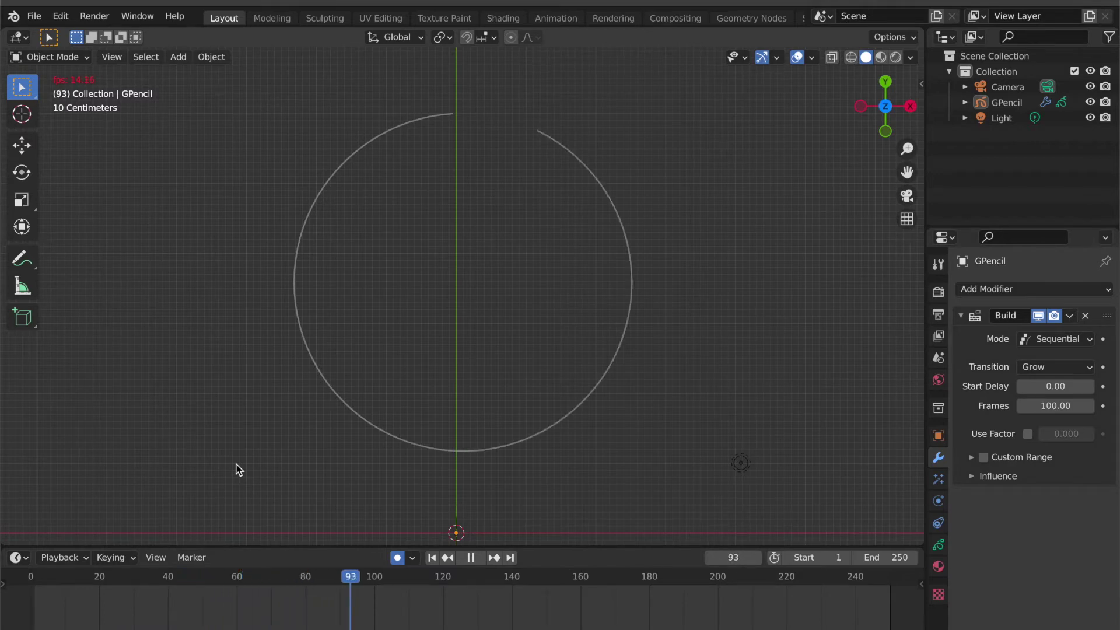
pyautogui.press('space')
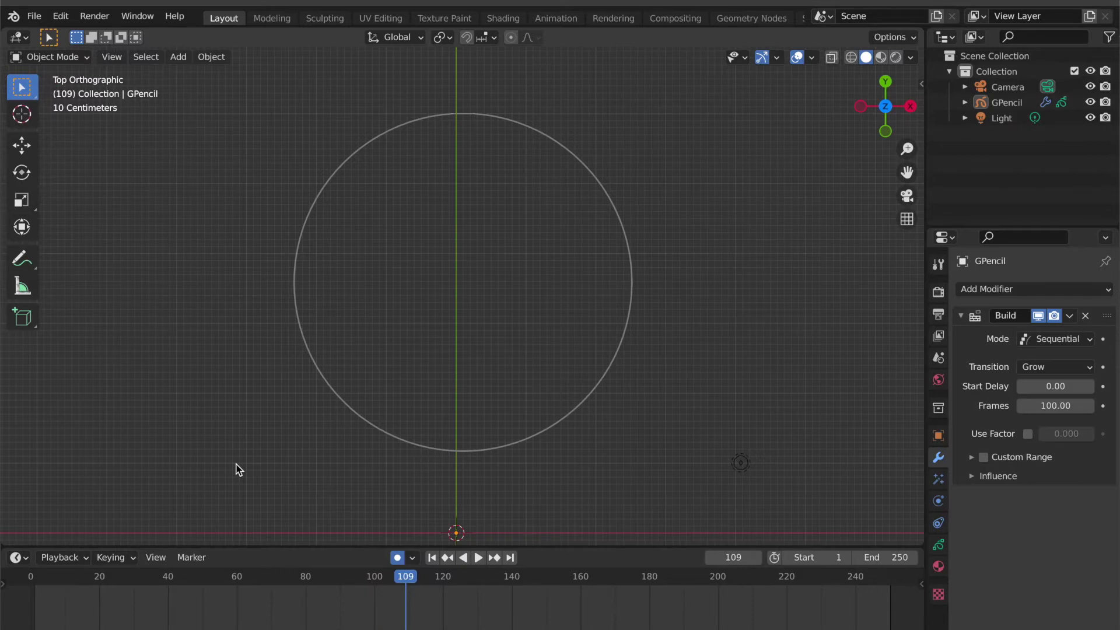
pyautogui.moveTo(349, 492); pyautogui.dragTo(349, 495, button='middle')
pyautogui.scroll(-2, 349, 489)
pyautogui.click(551, 251)
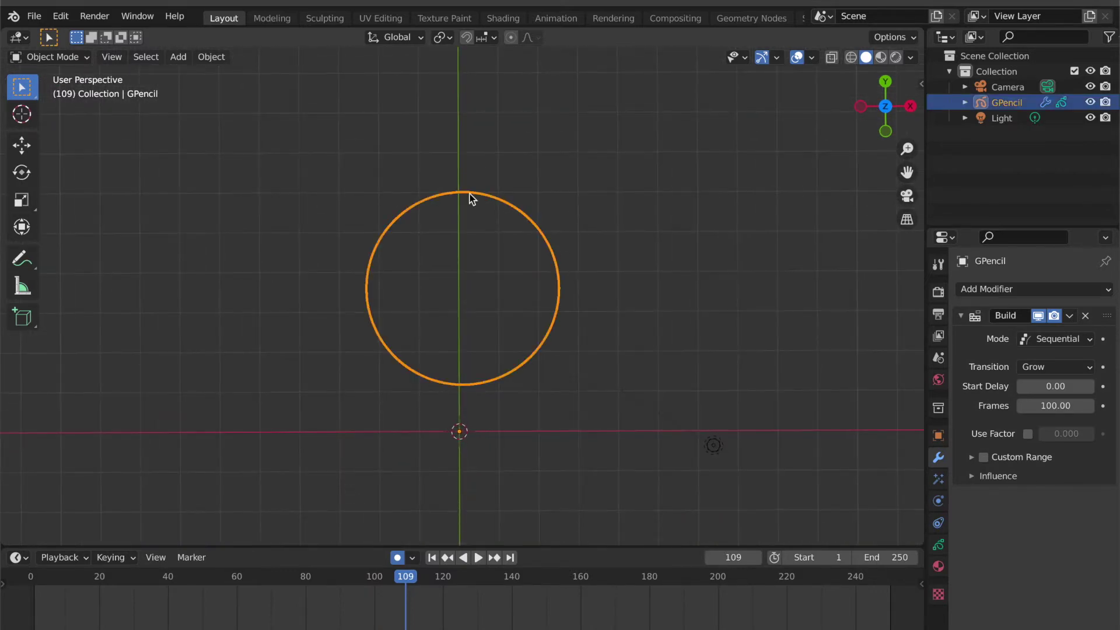
# Duplicate the circle and place the copy to the left of the original.
pyautogui.hotkey('shift', 'd')
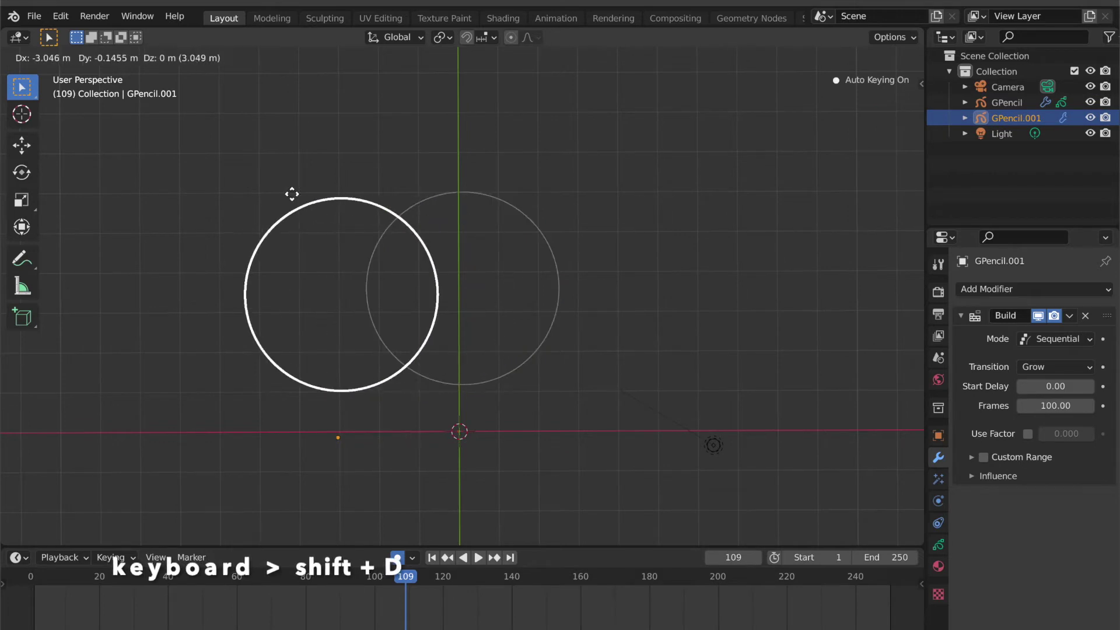
pyautogui.hotkey('shift', 'y')
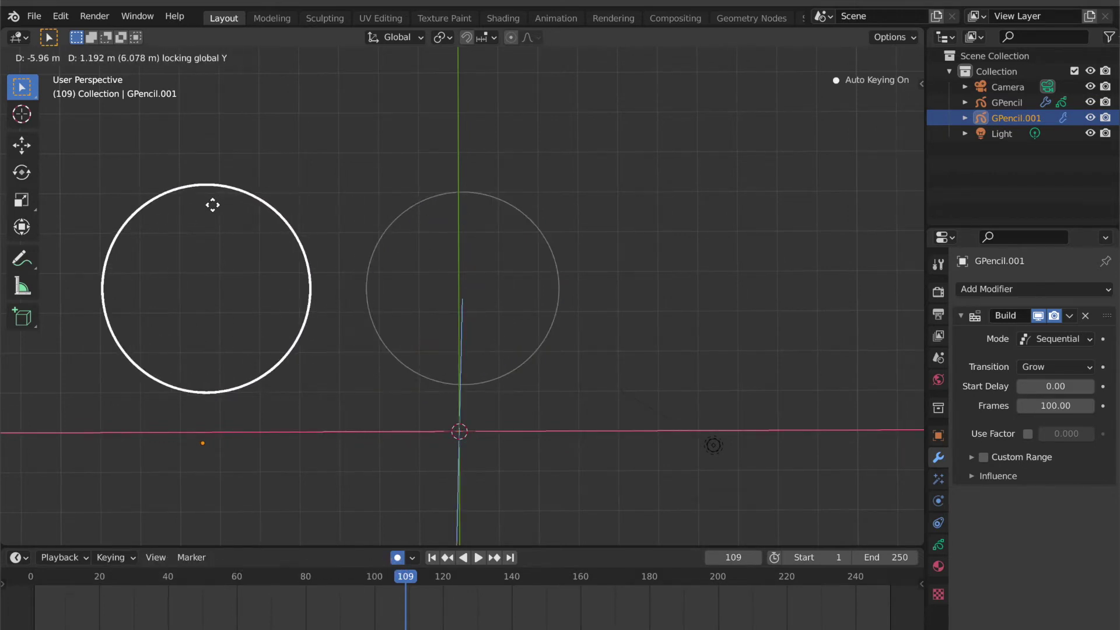
pyautogui.click(212, 204)
pyautogui.press('KP_7')
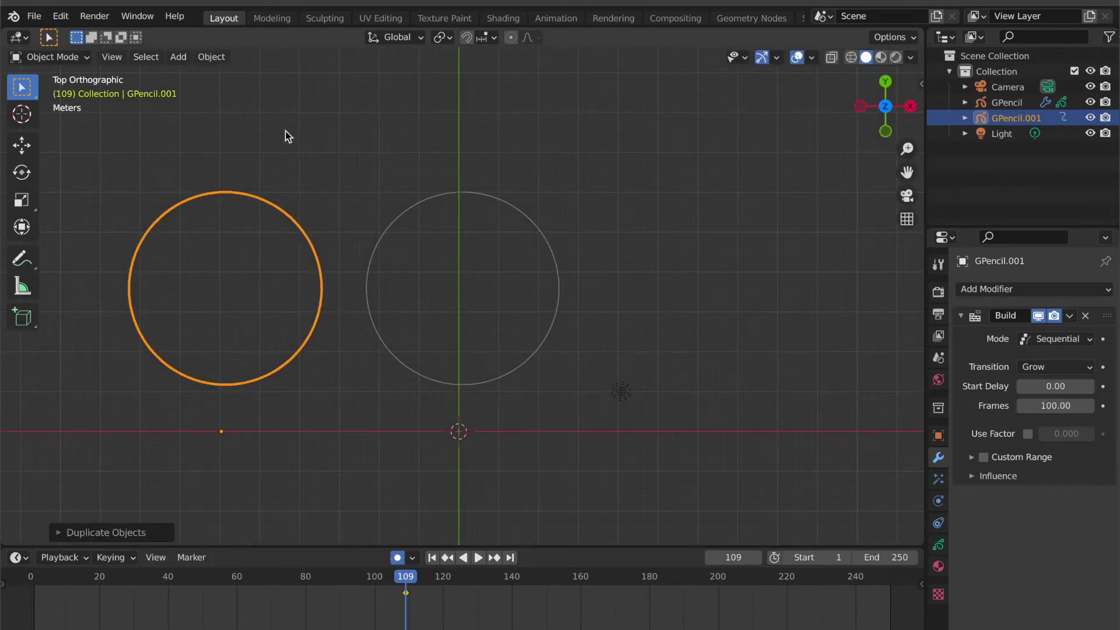
# Reverse the copy's stroke direction with Stroke > Switch Direction in Edit Mode.
pyautogui.click(77, 58)
pyautogui.click(75, 92)
pyautogui.scroll(3, 247, 166)
pyautogui.moveTo(247, 166); pyautogui.dragTo(509, 189, button='middle')
pyautogui.press('KP_7')
pyautogui.moveTo(315, 138); pyautogui.dragTo(349, 163)
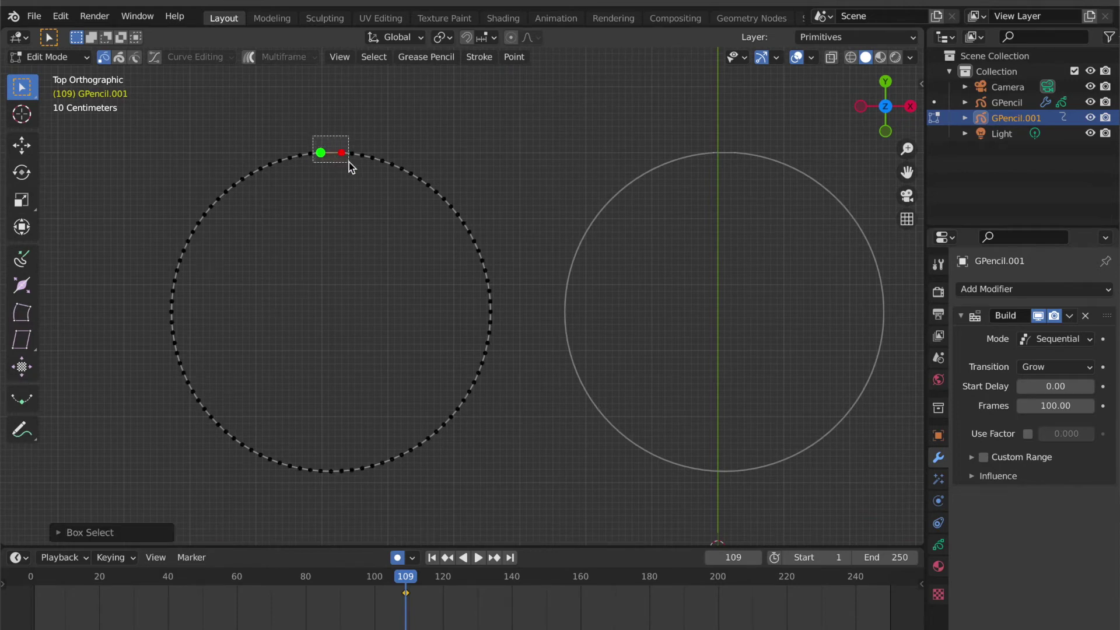
pyautogui.click(482, 57)
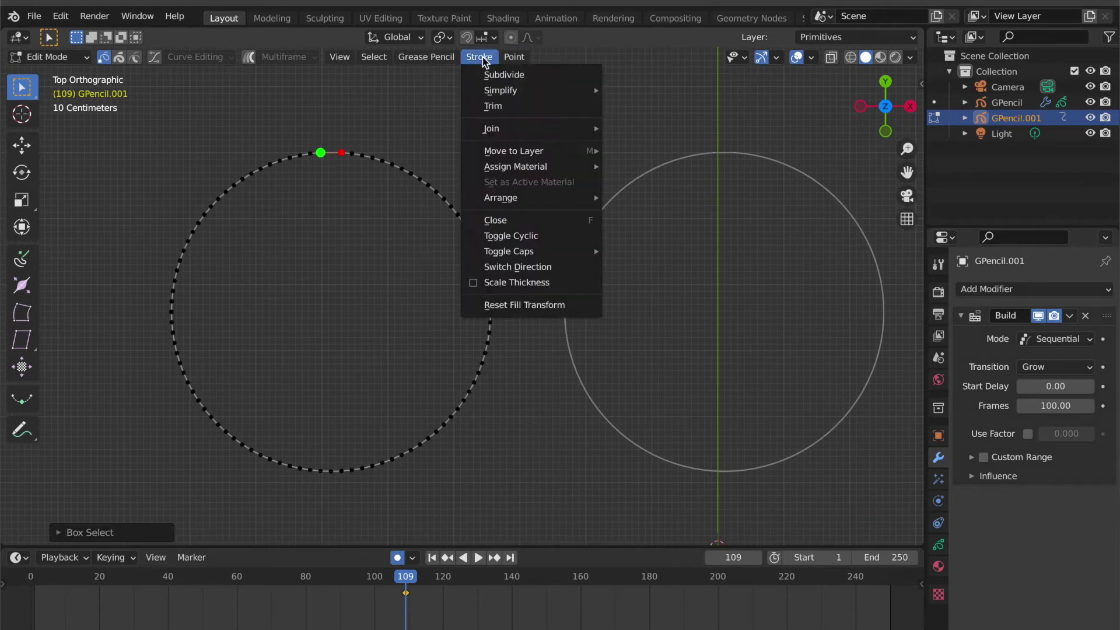
pyautogui.click(517, 268)
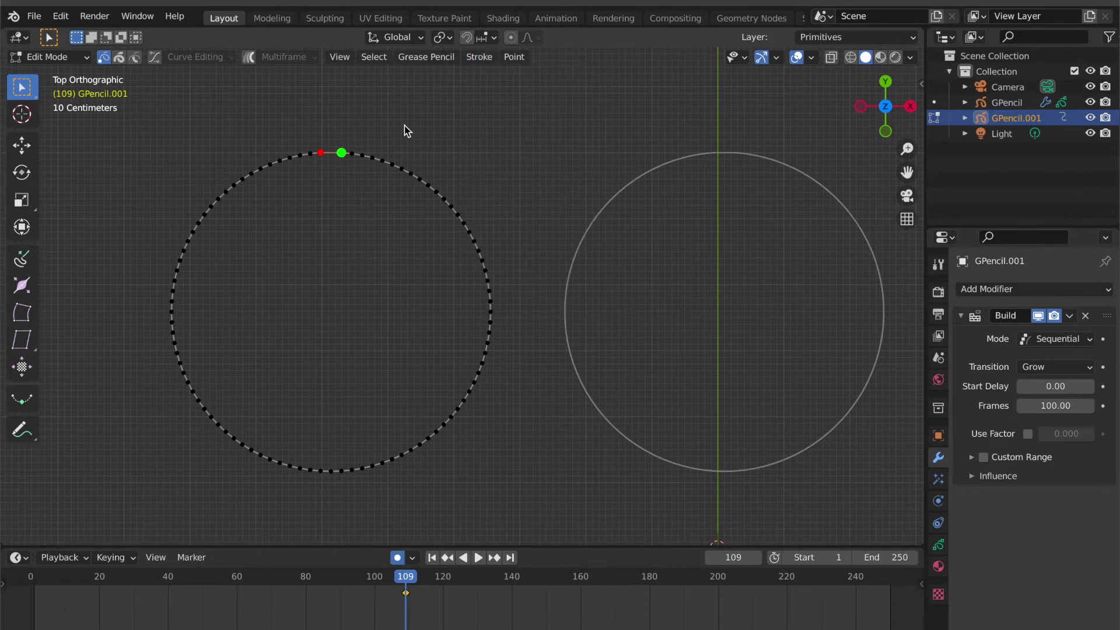
pyautogui.click(71, 59)
pyautogui.click(74, 76)
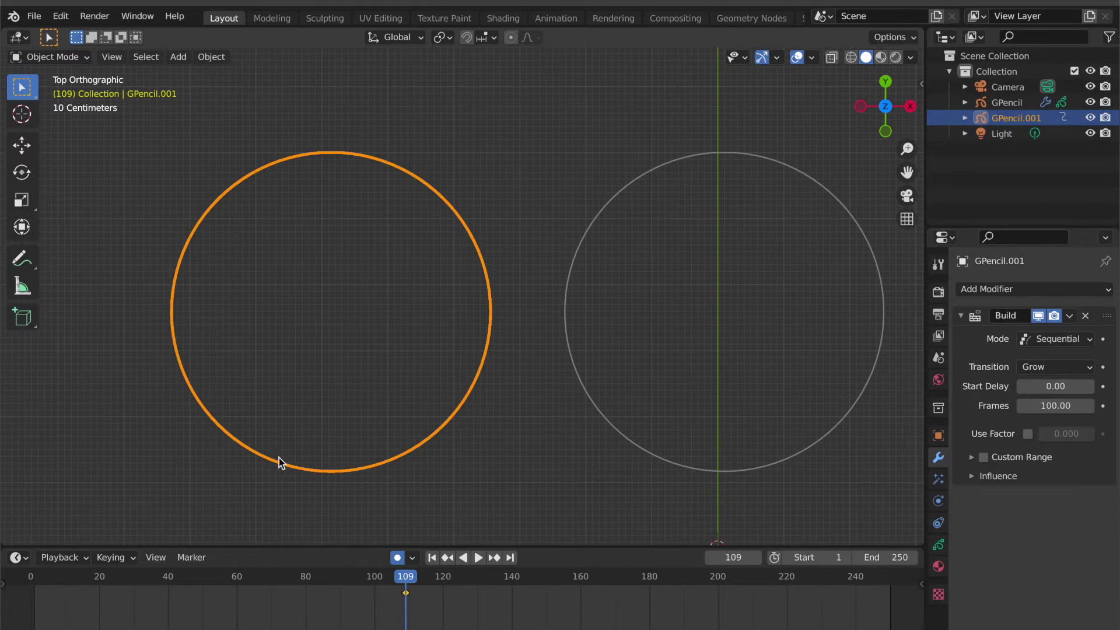
# Play back both circles drawing on, then duplicate the middle circle.
pyautogui.click(432, 558)
pyautogui.press('space')
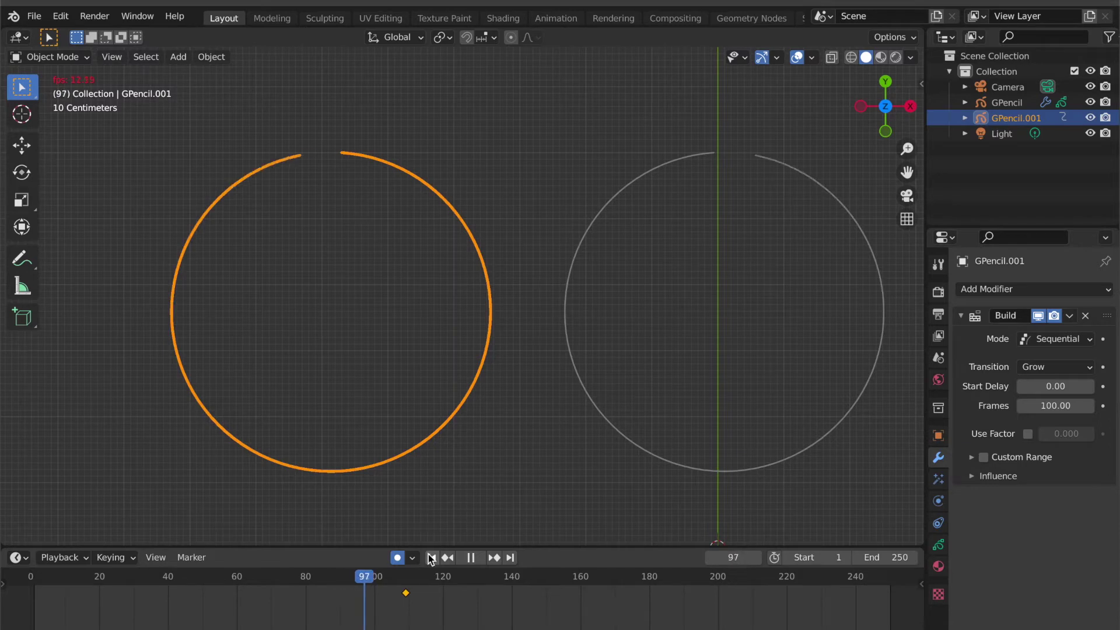
pyautogui.click(470, 558)
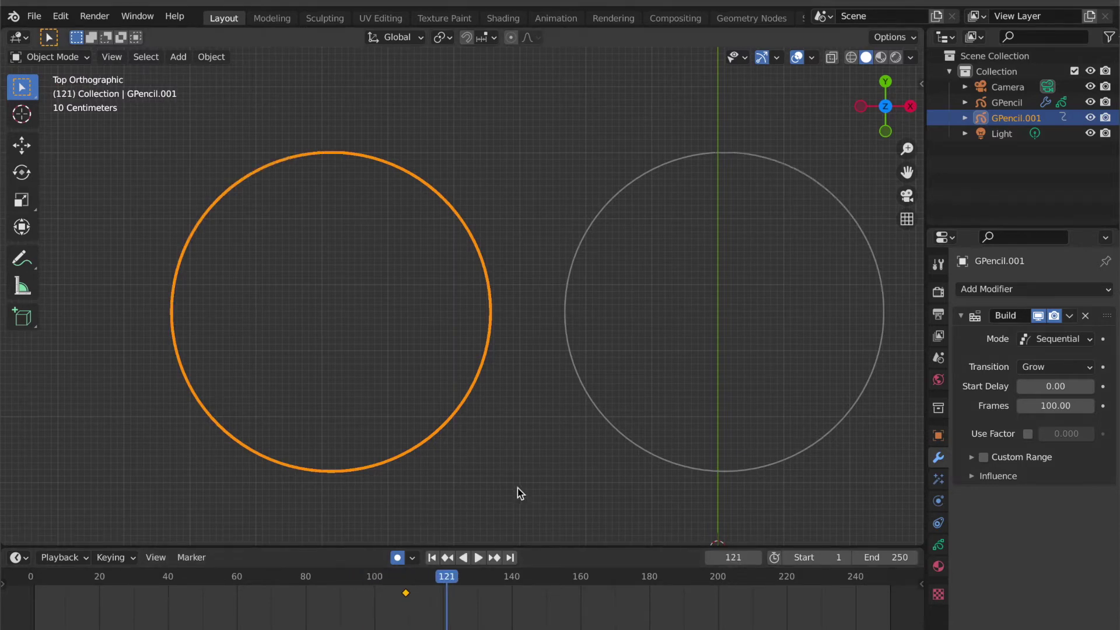
pyautogui.press('KP_5')
pyautogui.press('KP_7')
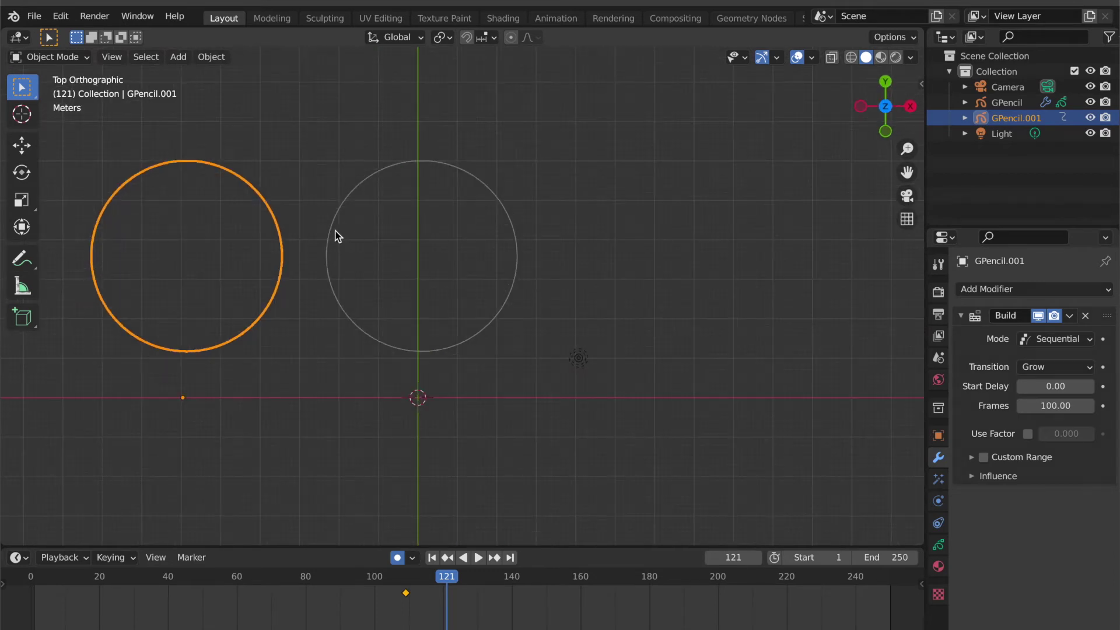
pyautogui.click(337, 236)
pyautogui.hotkey('shift', 'd')
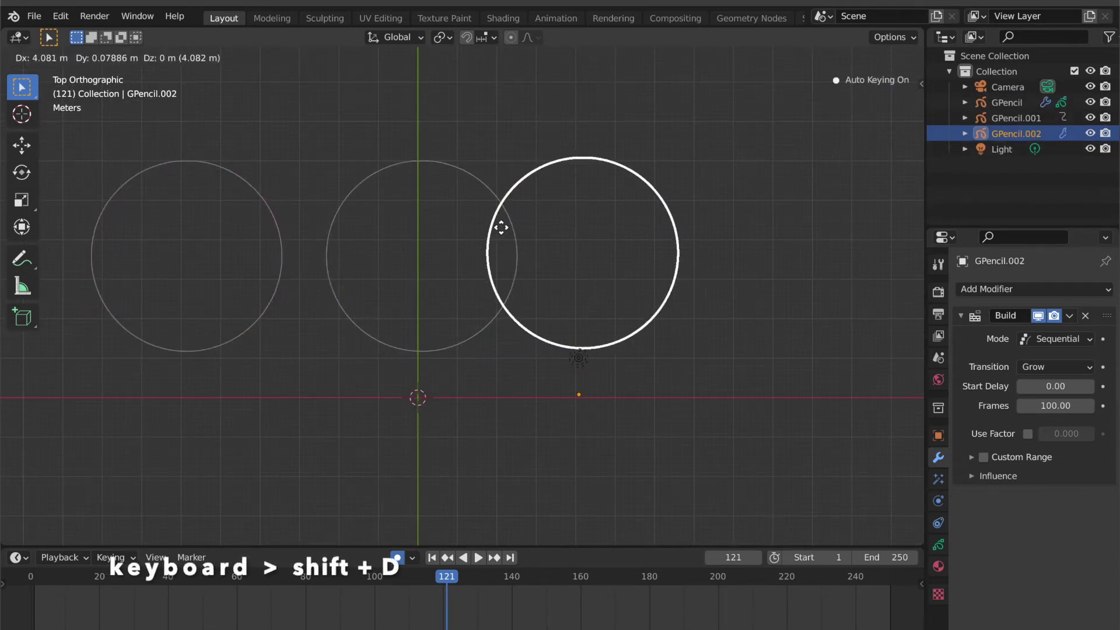
# Place the third circle to the right and keyframe Build Use Factor 0 at frame 1.
pyautogui.hotkey('shift', 'y')
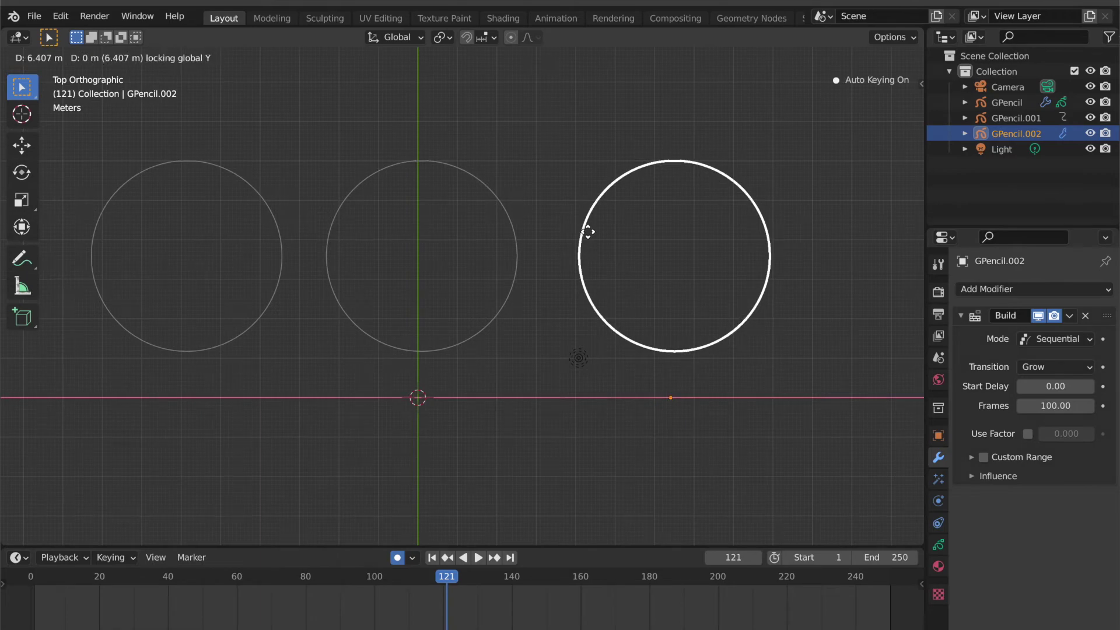
pyautogui.click(588, 232)
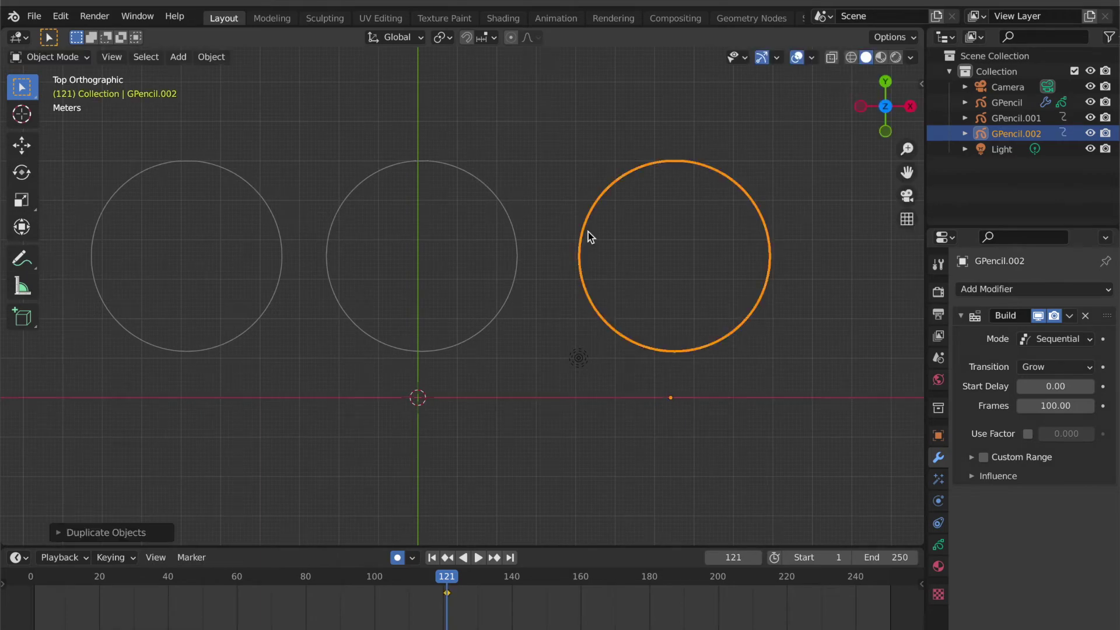
pyautogui.click(432, 558)
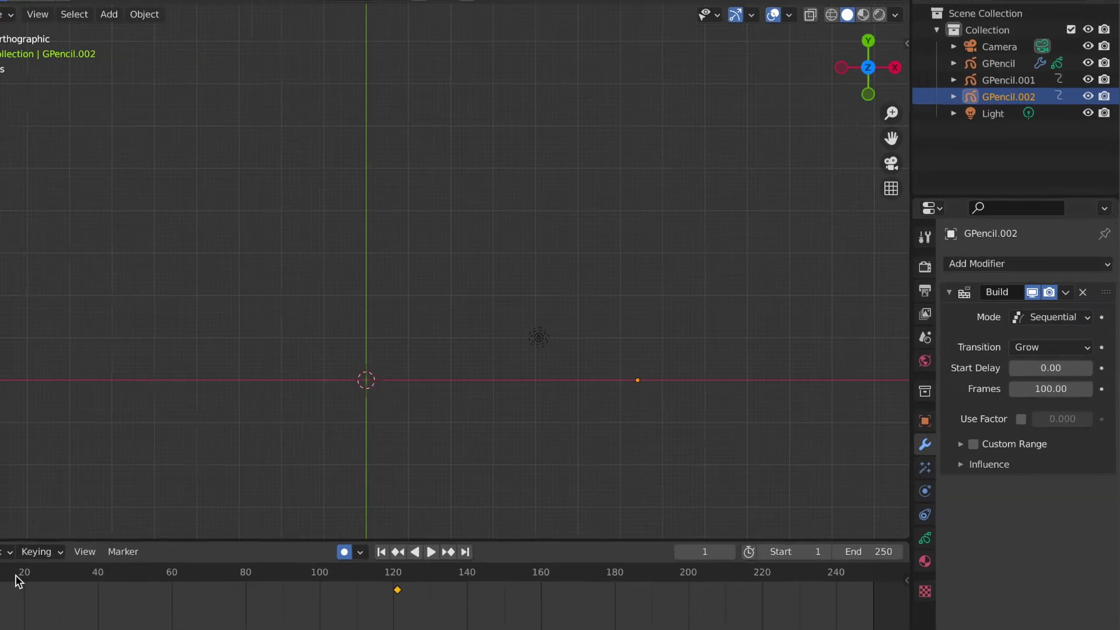
pyautogui.click(971, 55)
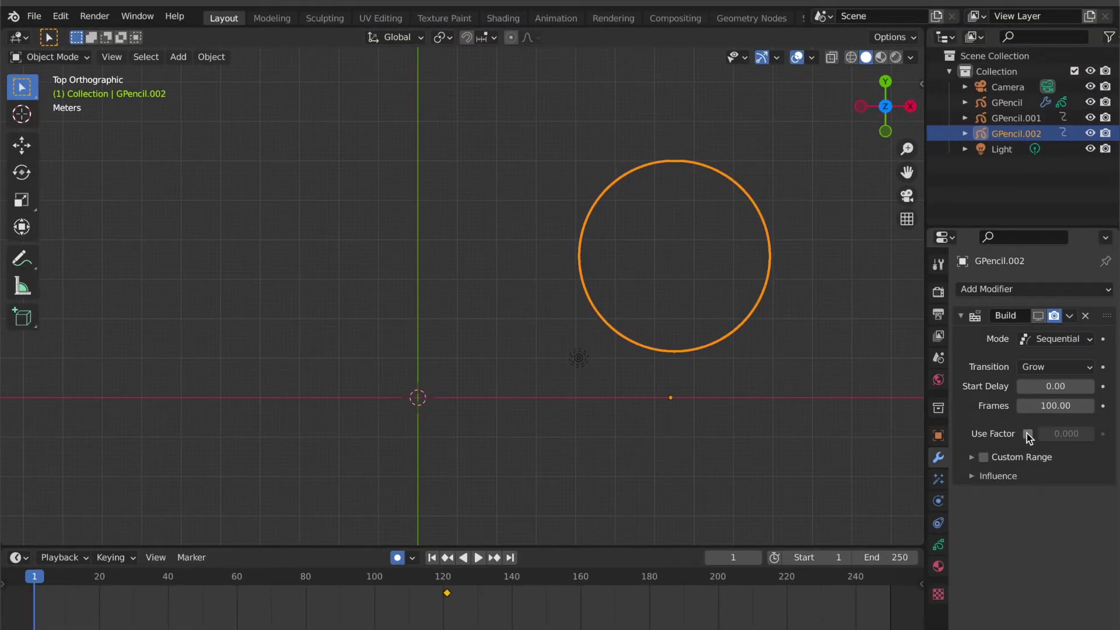
pyautogui.click(1028, 435)
pyautogui.click(1103, 434)
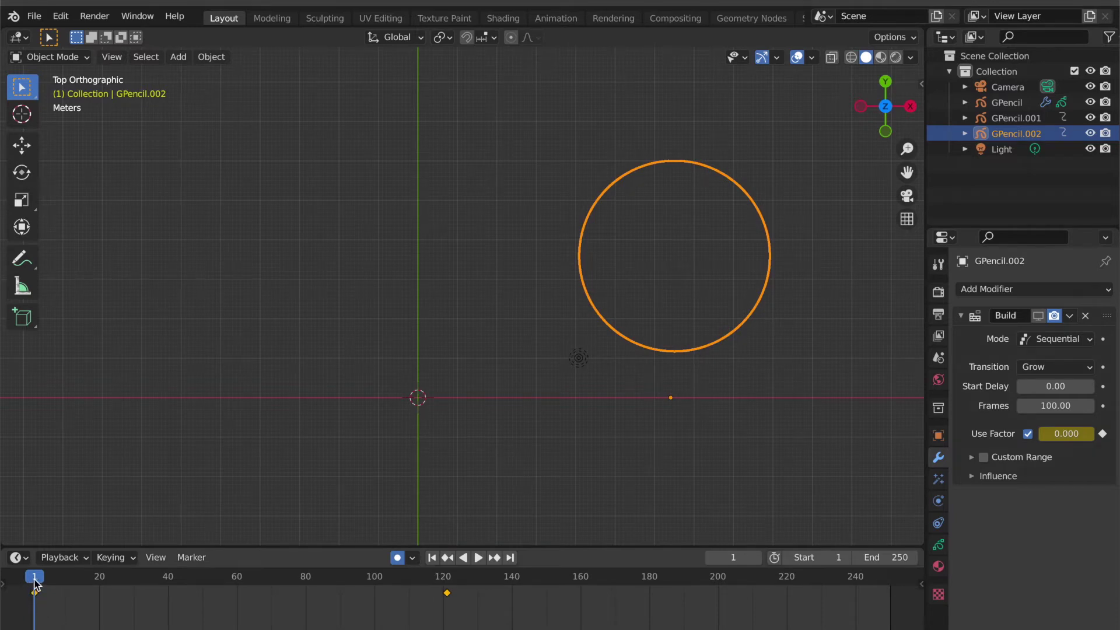
# Keyframe Use Factor 1.0 at frame 30, then play back the draw-on.
pyautogui.moveTo(35, 580); pyautogui.dragTo(134, 584)
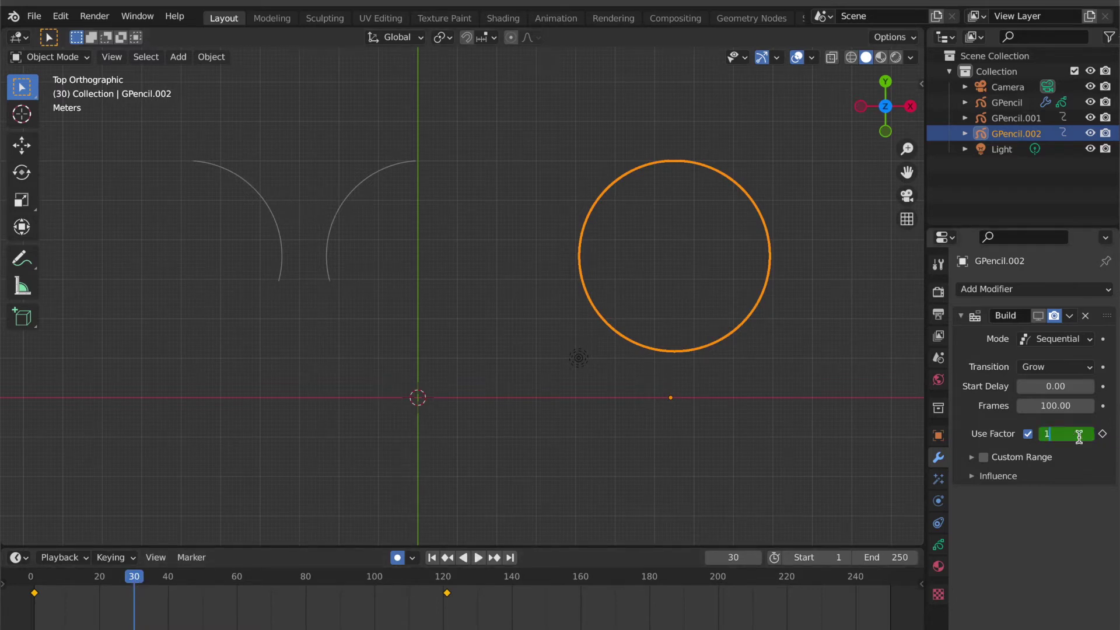
pyautogui.click(1102, 434)
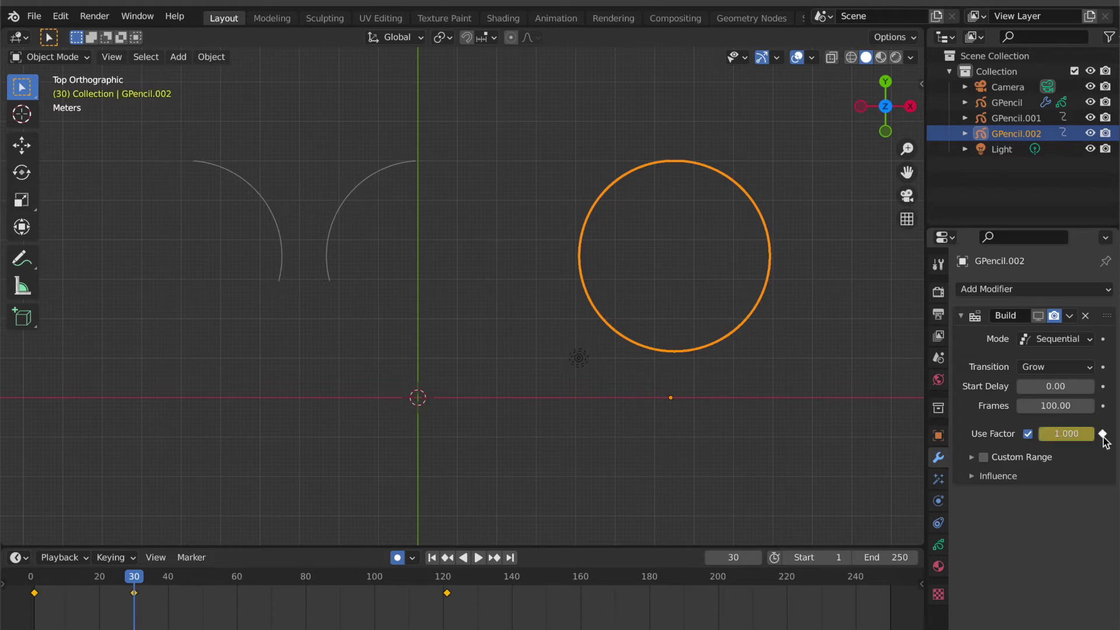
pyautogui.click(1039, 315)
pyautogui.click(431, 558)
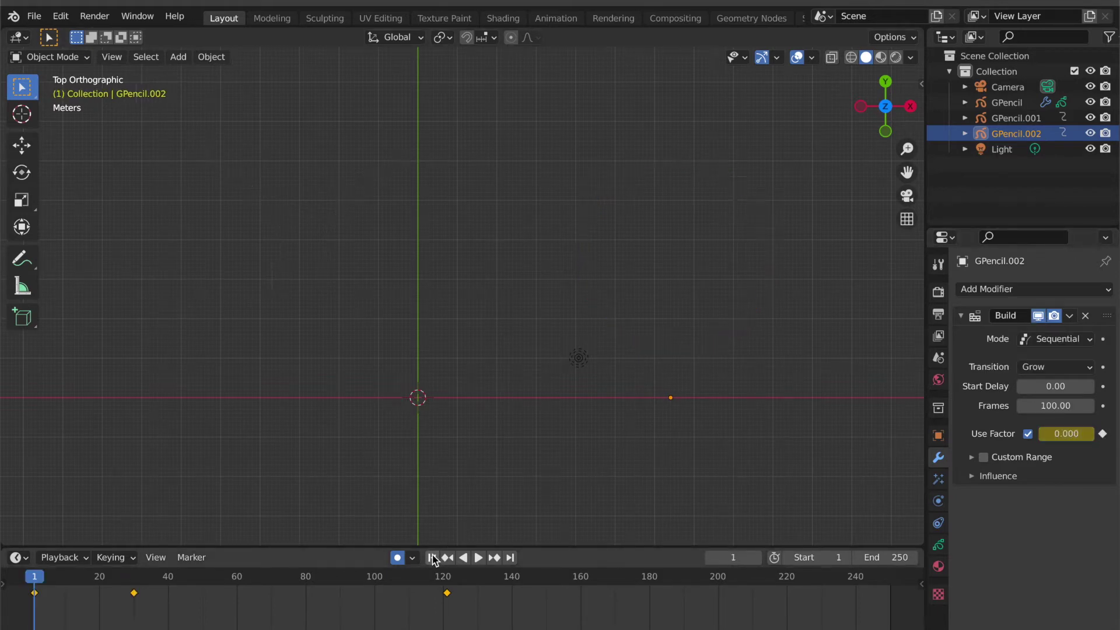
pyautogui.press('space')
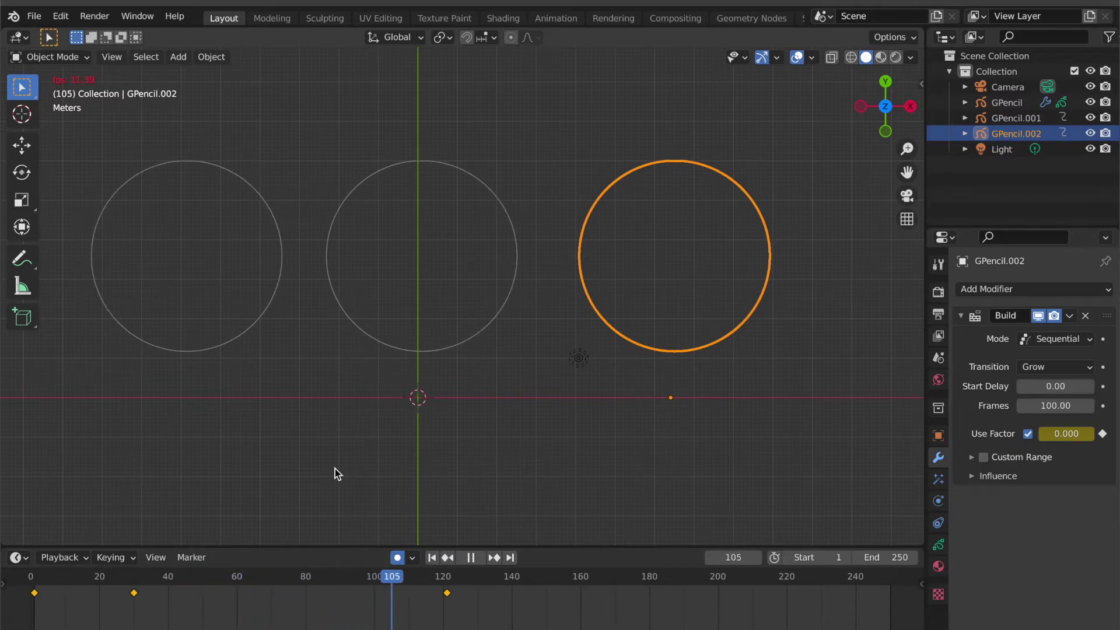
pyautogui.press('space')
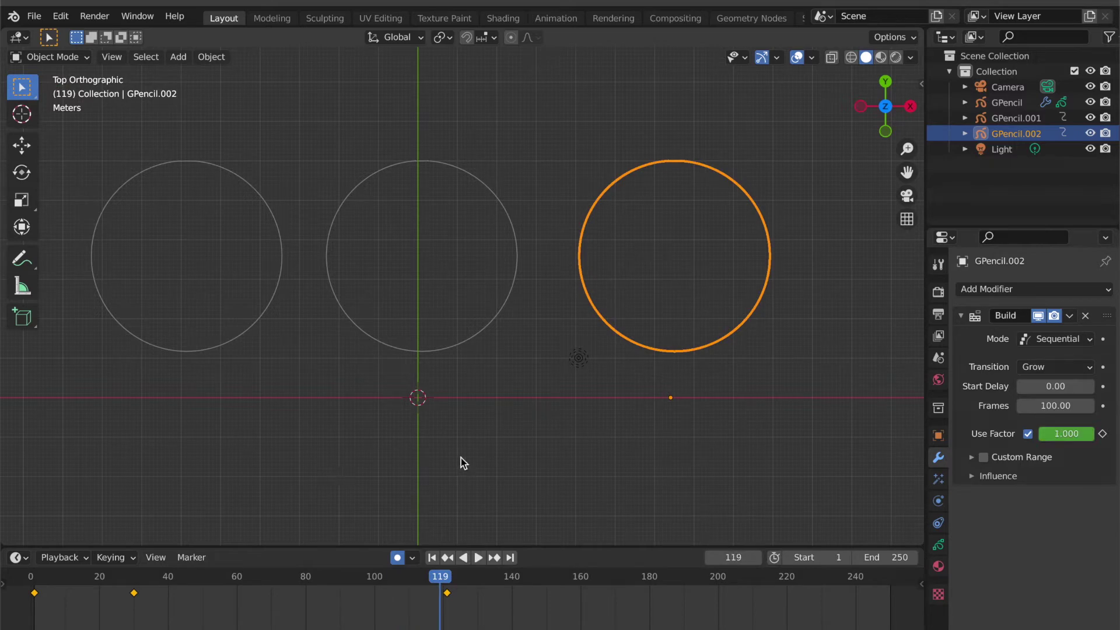
pyautogui.scroll(-5, 461, 457)
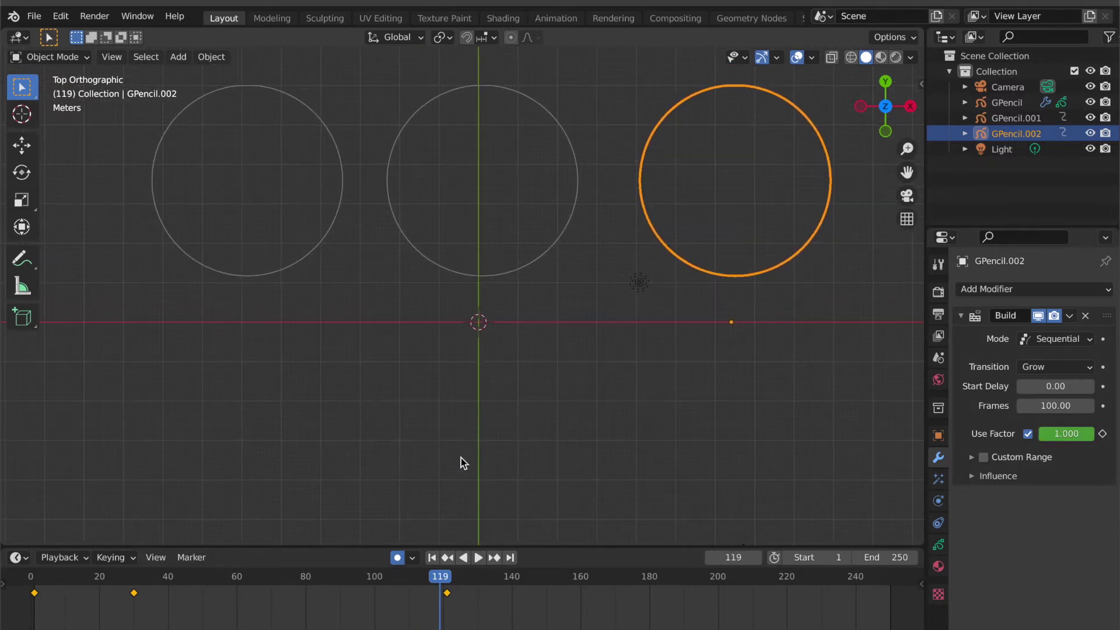
pyautogui.click(432, 558)
# Add a new blank Grease Pencil object and draw a rectangle below the origin.
pyautogui.click(179, 58)
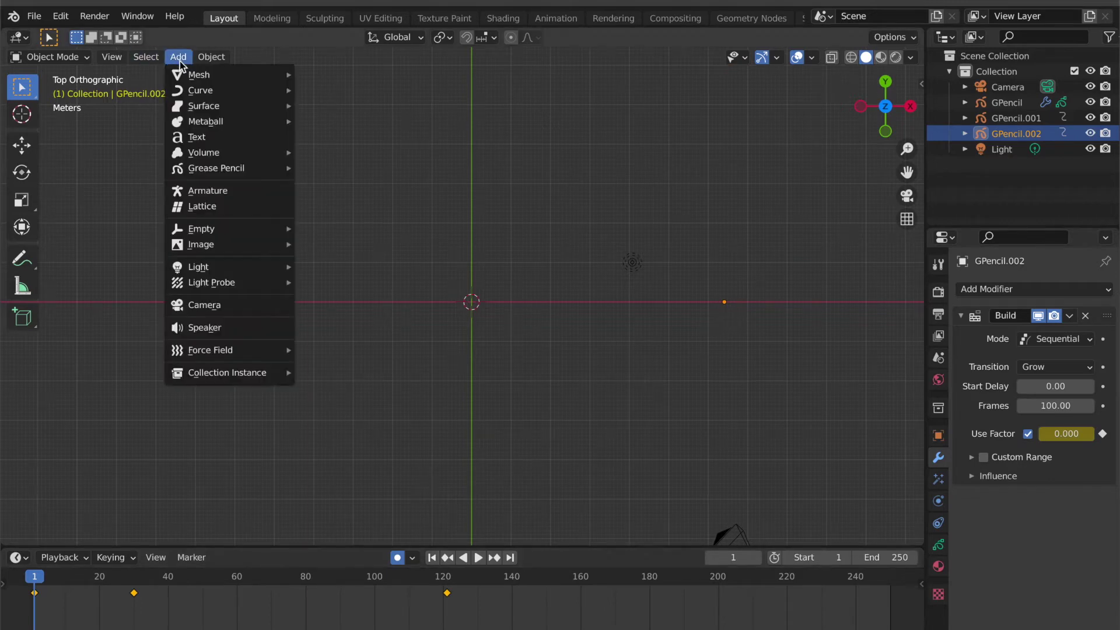
pyautogui.moveTo(219, 170)
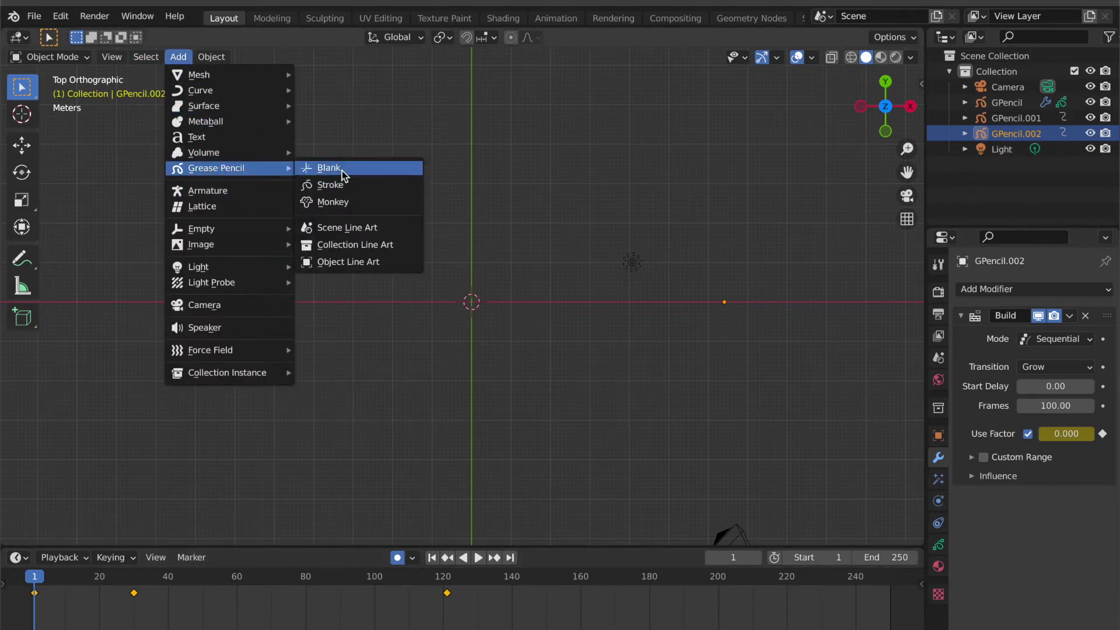
pyautogui.click(343, 172)
pyautogui.click(51, 57)
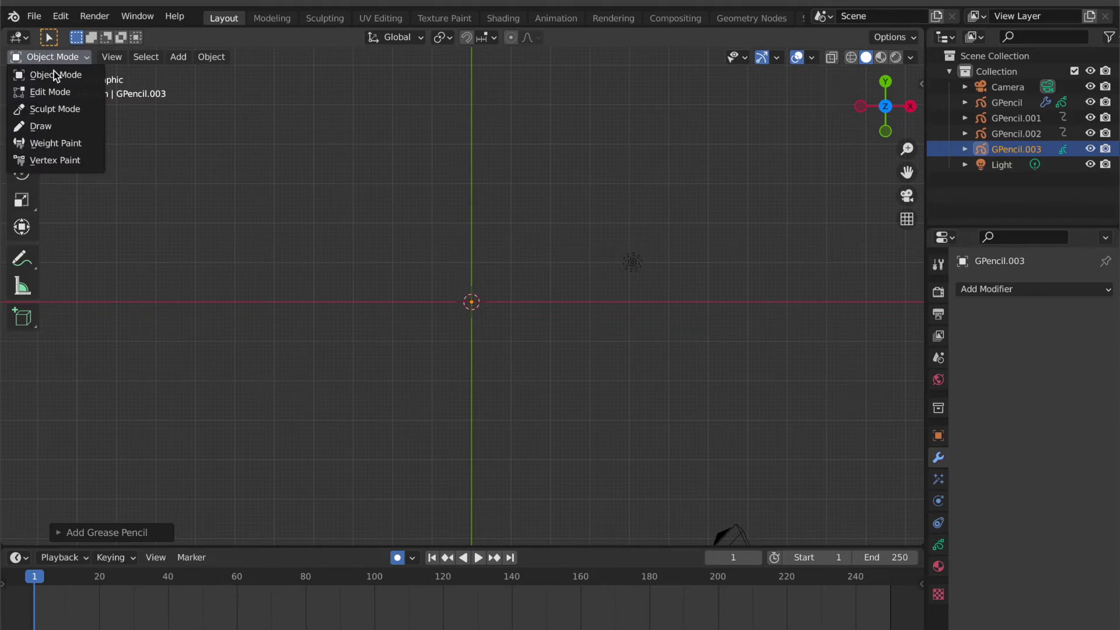
pyautogui.click(41, 128)
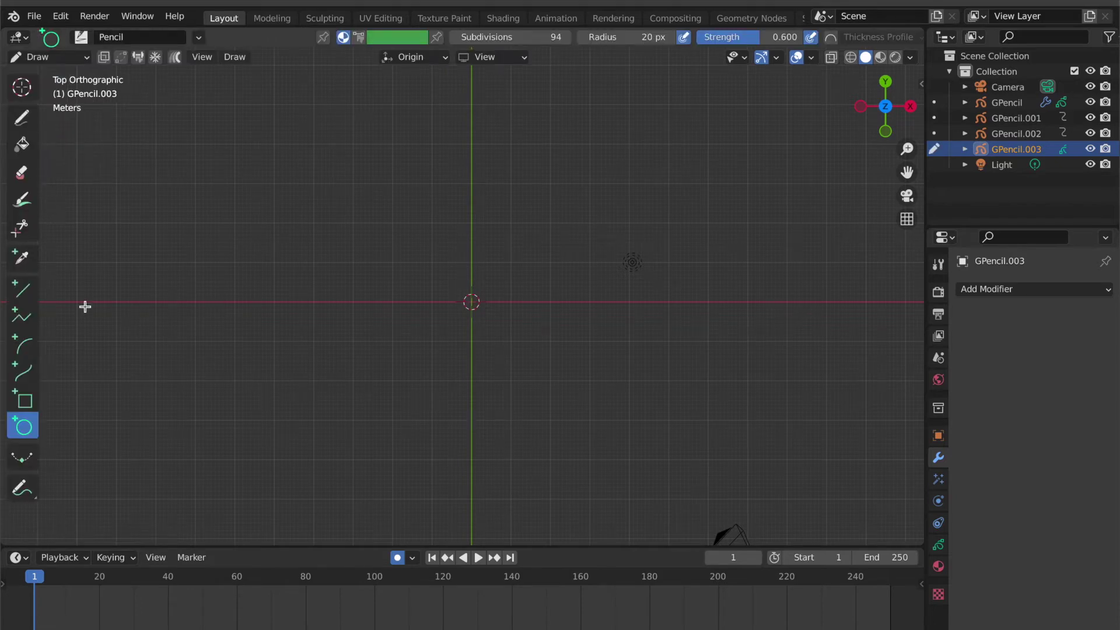
pyautogui.click(24, 404)
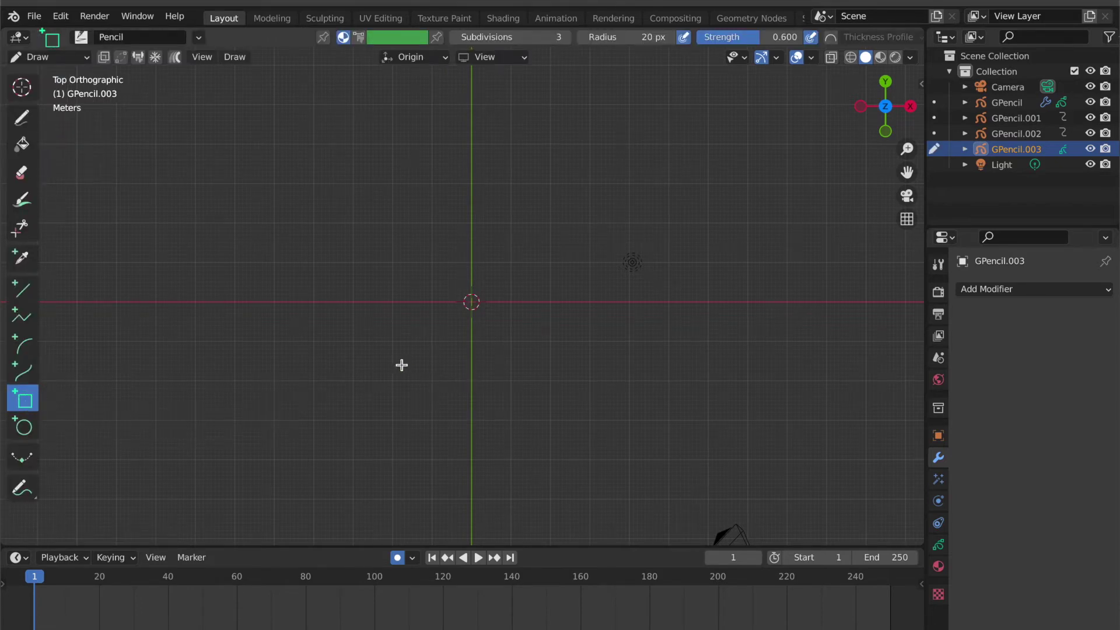
pyautogui.moveTo(499, 464); pyautogui.dragTo(586, 479)
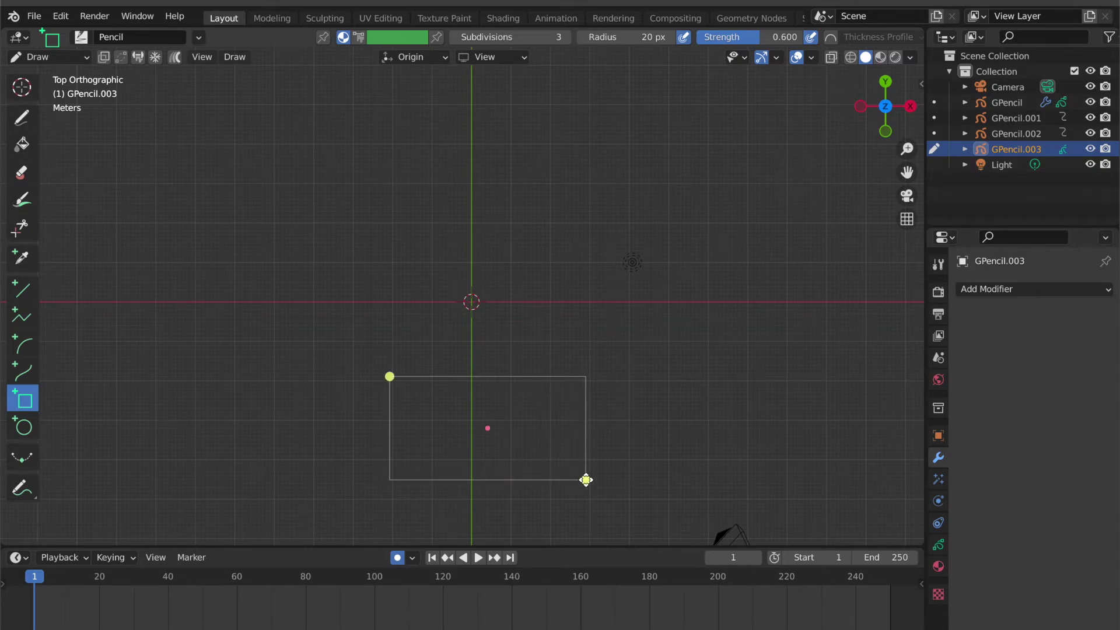
pyautogui.press('Return')
# Move the rectangle onto the Y axis, then select all its points in Edit Mode.
pyautogui.click(46, 56)
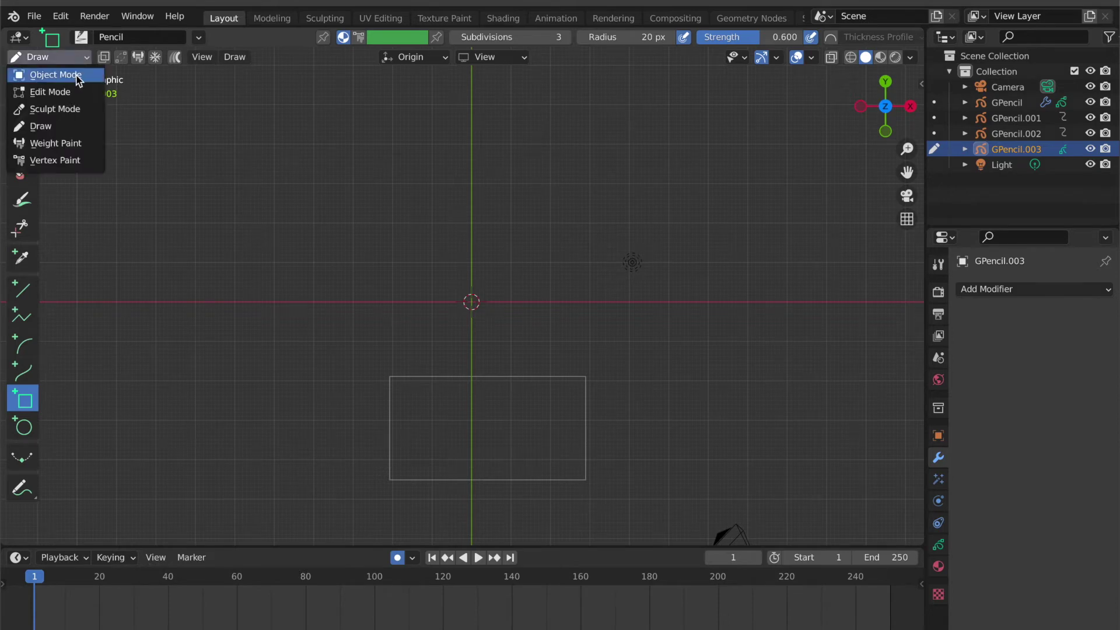
pyautogui.click(41, 73)
pyautogui.press('g')
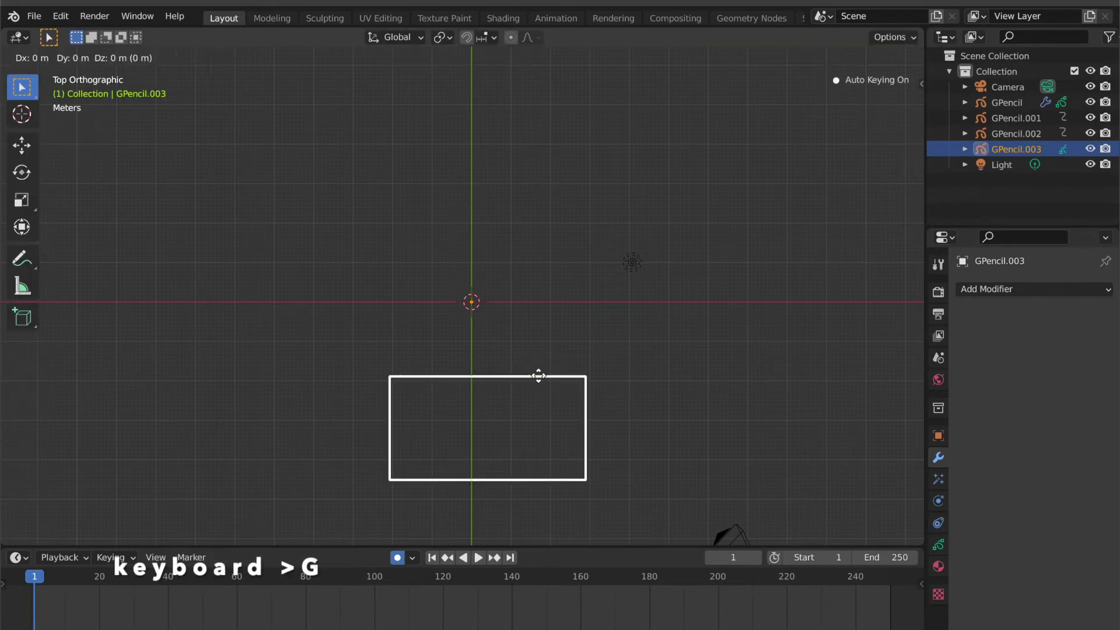
pyautogui.click(521, 374)
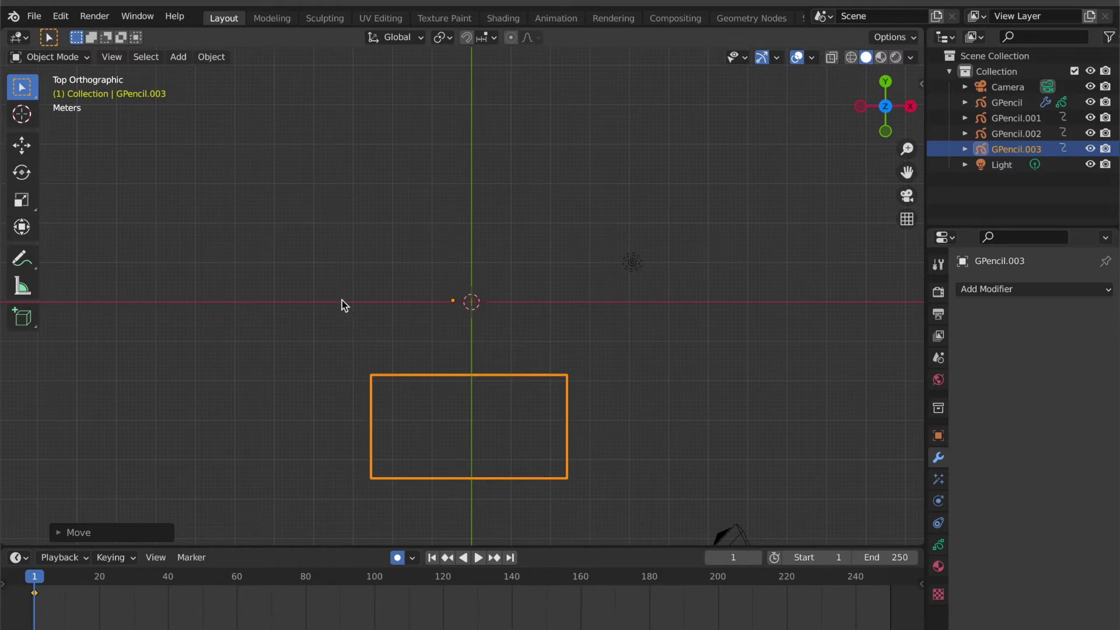
pyautogui.click(50, 57)
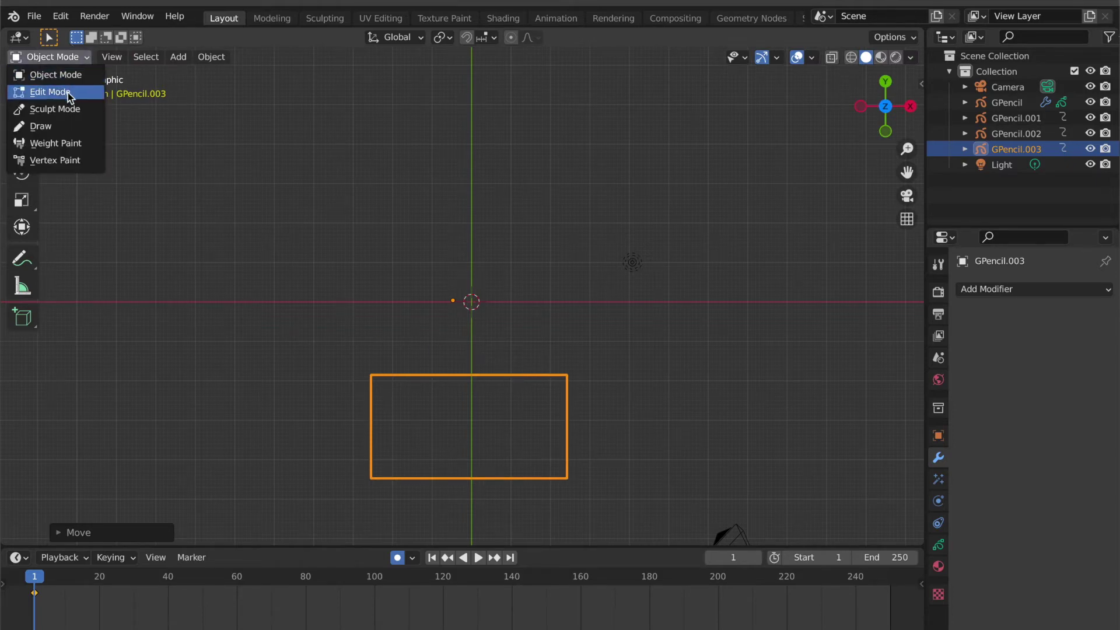
pyautogui.click(68, 92)
pyautogui.moveTo(354, 362); pyautogui.dragTo(623, 504)
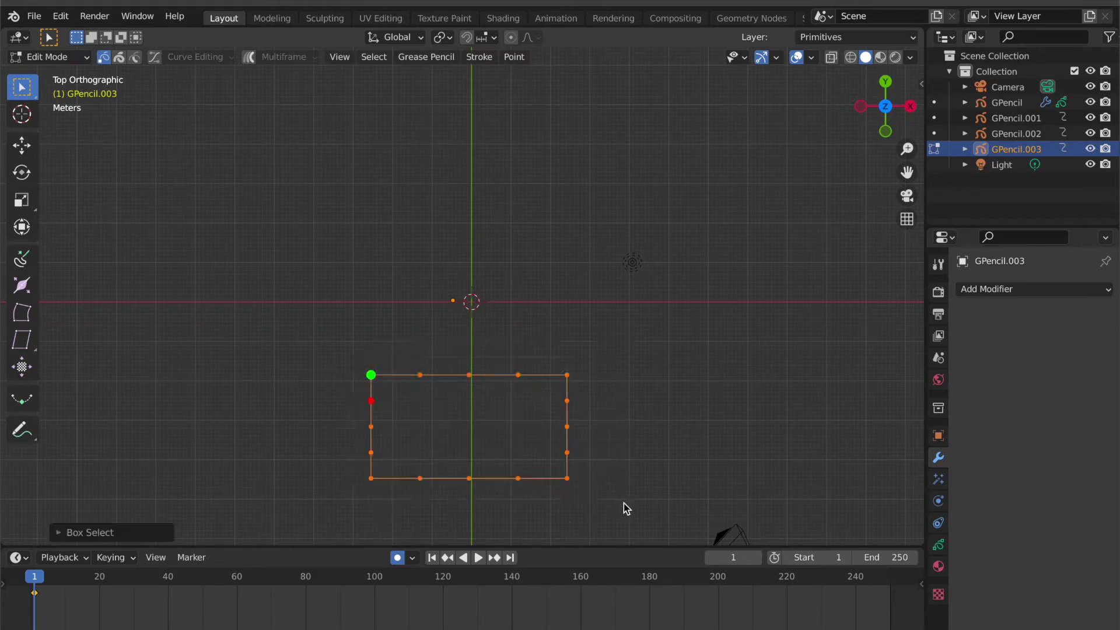
# Split off the rectangle's top-middle point and delete it to open the top edge.
pyautogui.click(811, 58)
pyautogui.click(486, 372)
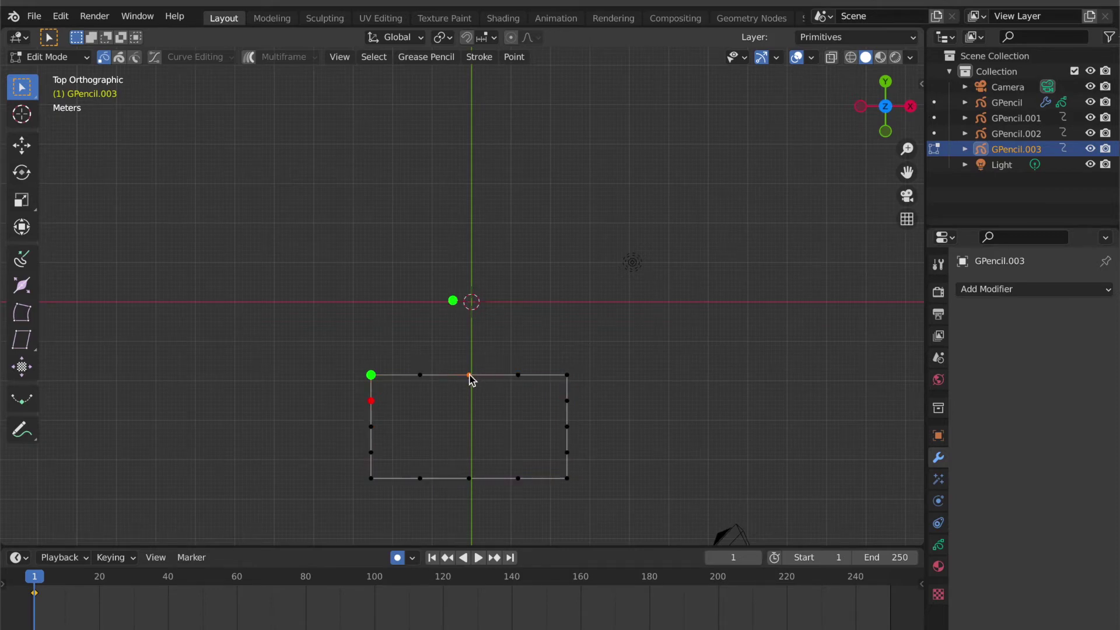
pyautogui.click(436, 56)
pyautogui.click(444, 208)
pyautogui.press('x')
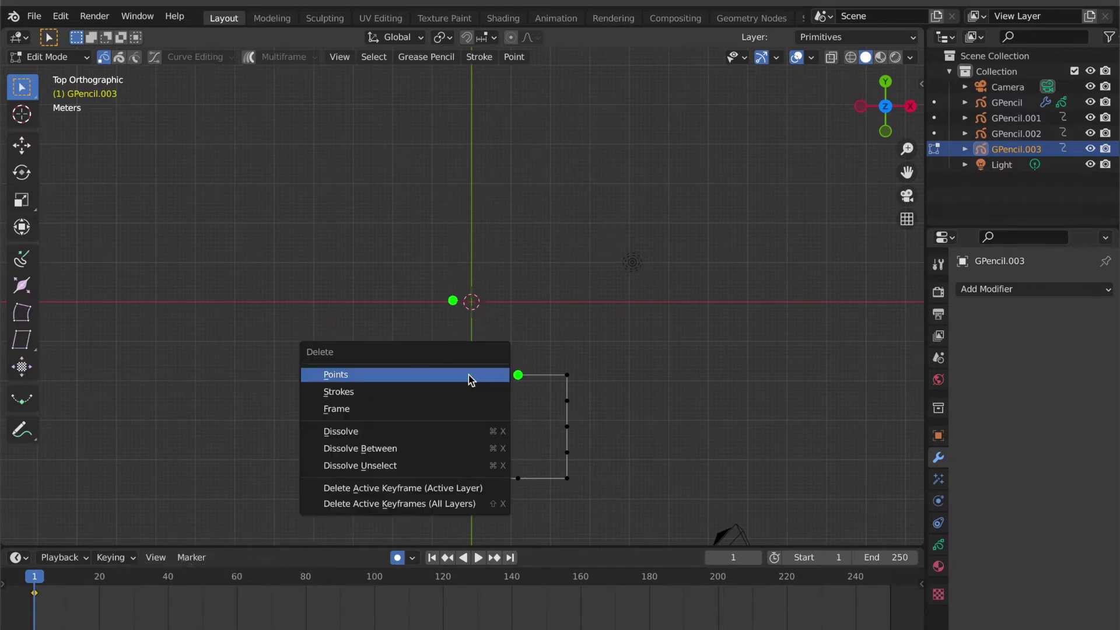
pyautogui.click(468, 375)
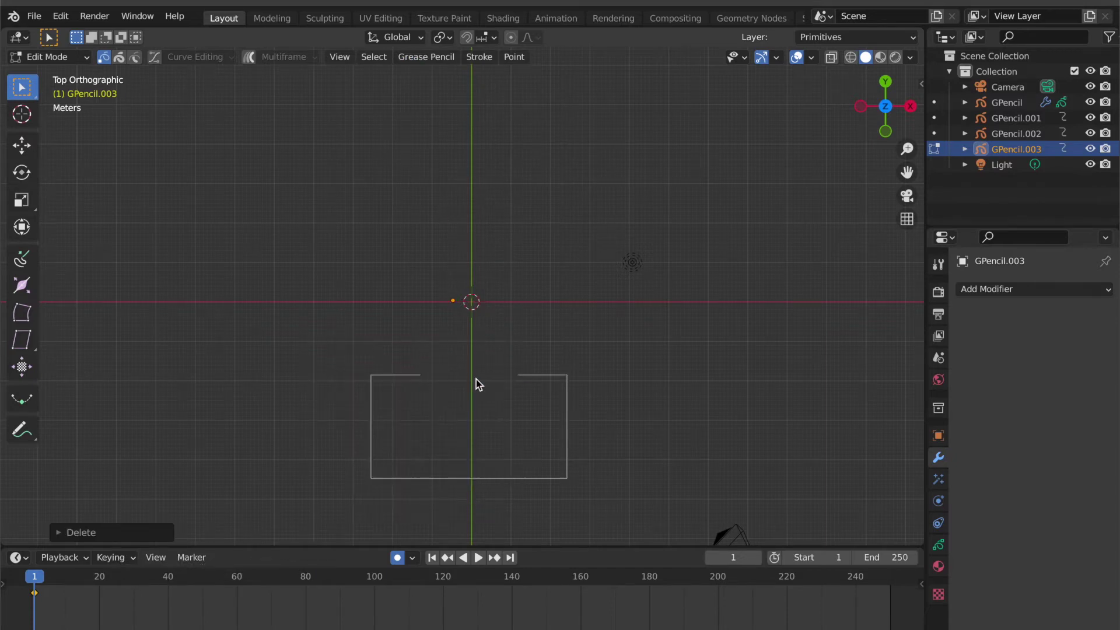
# Merge the two endpoints at the top gap and add a Build modifier.
pyautogui.moveTo(524, 384); pyautogui.dragTo(524, 384)
pyautogui.click(512, 58)
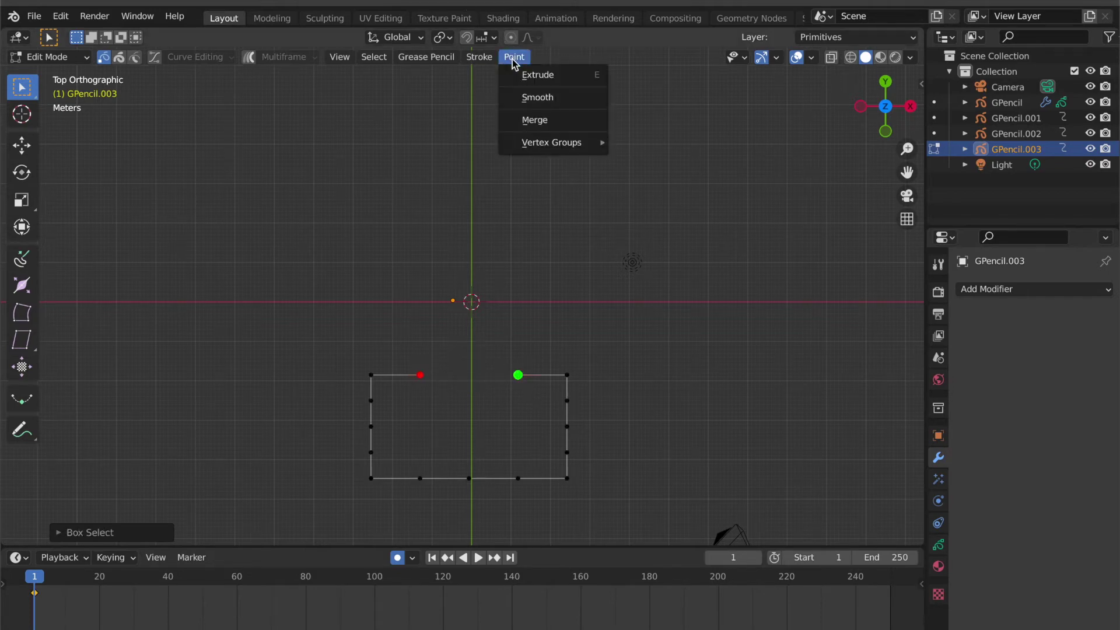
pyautogui.click(534, 119)
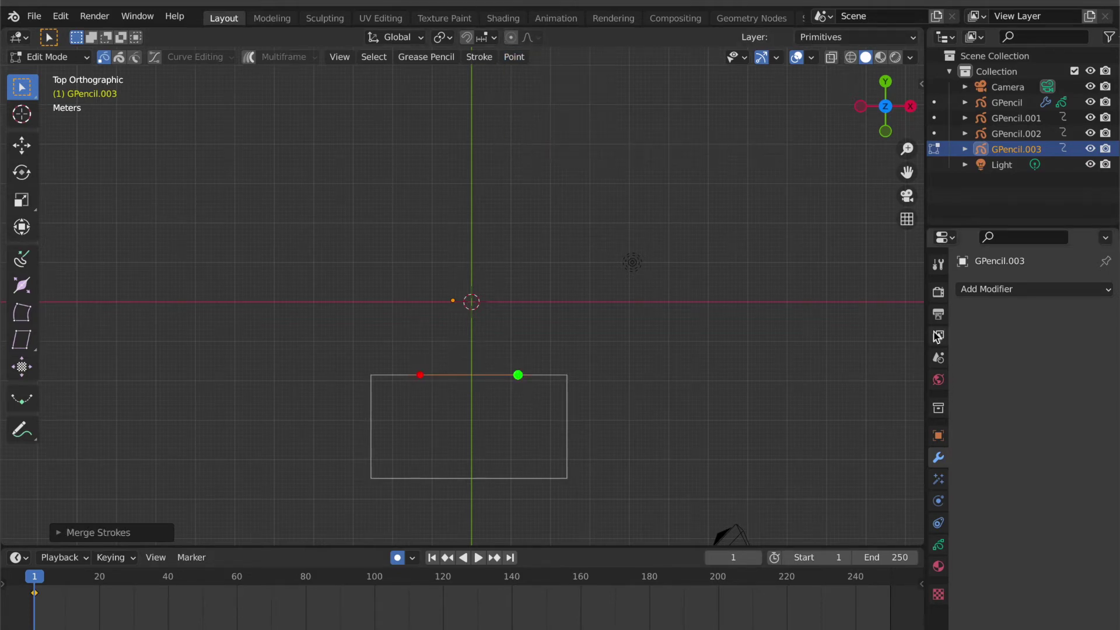
pyautogui.click(975, 287)
pyautogui.click(840, 352)
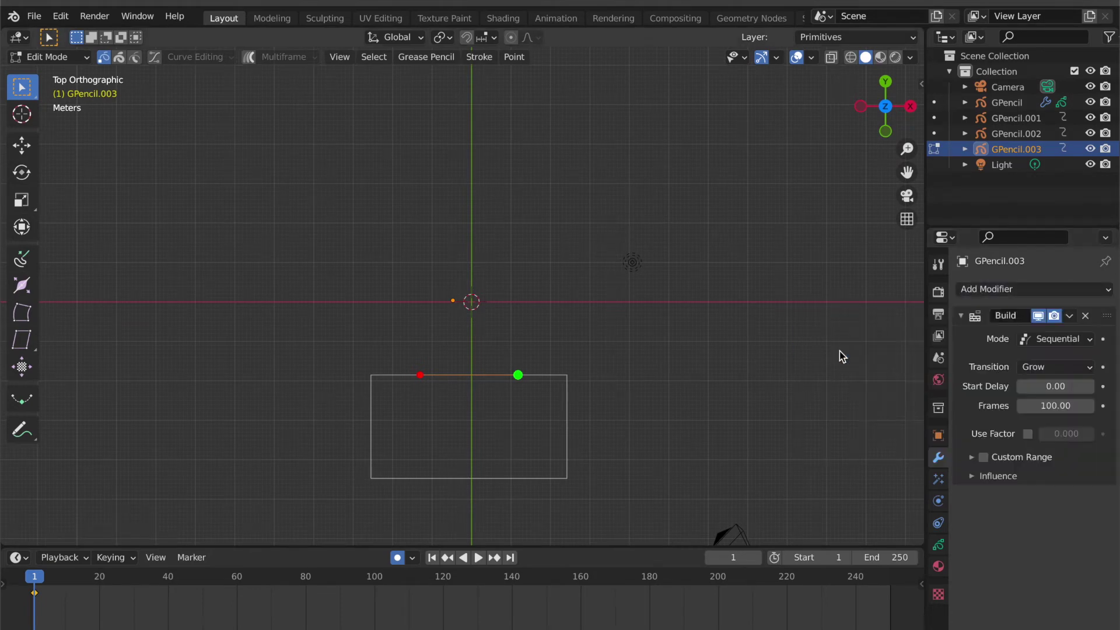
pyautogui.click(50, 56)
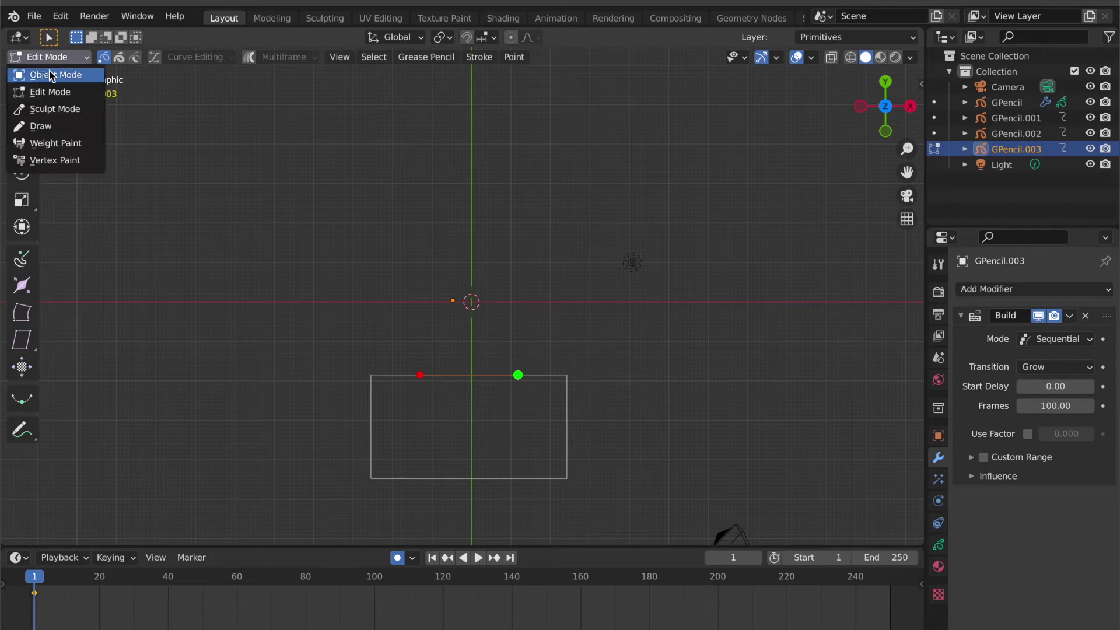
# Return to Object Mode, preview playback, and delete the rectangle's stray frame-1 keyframe.
pyautogui.click(54, 75)
pyautogui.press('space')
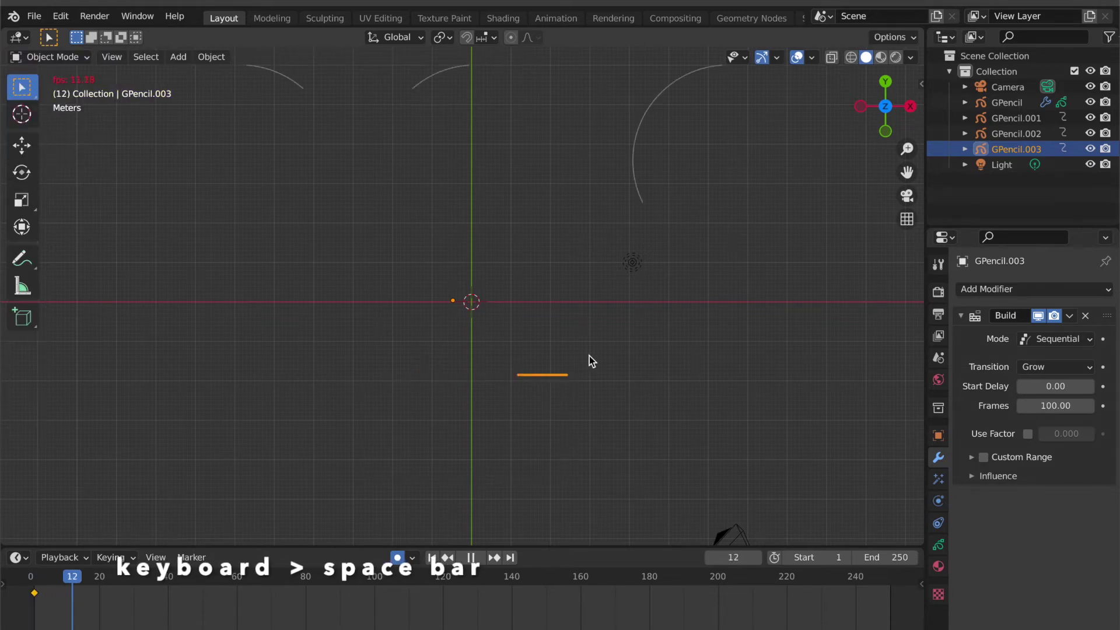
pyautogui.press('space')
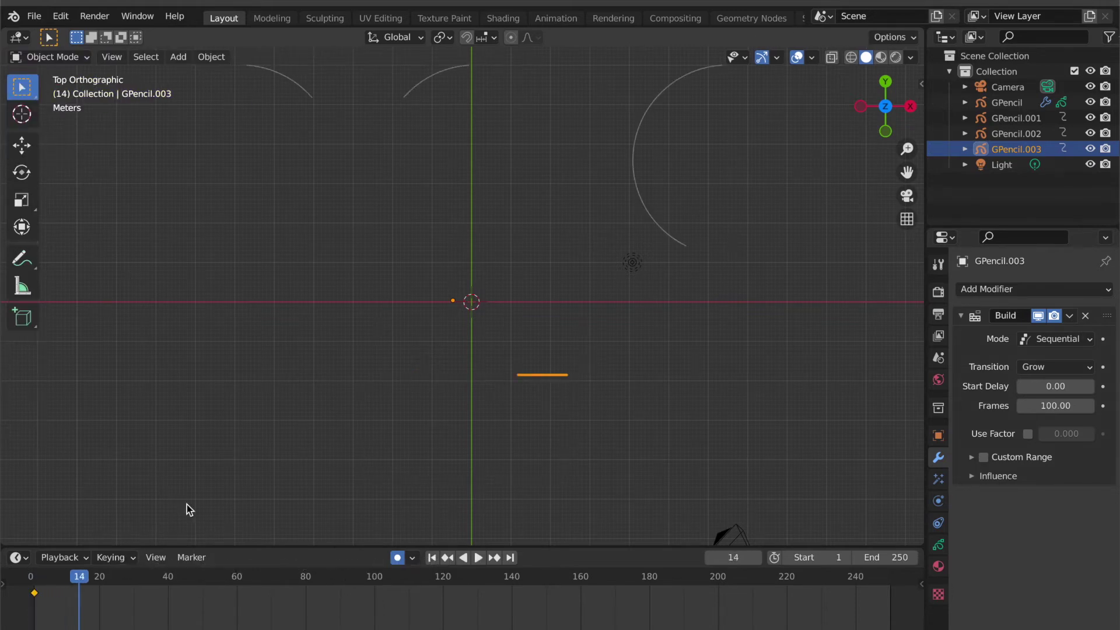
pyautogui.rightClick(36, 598)
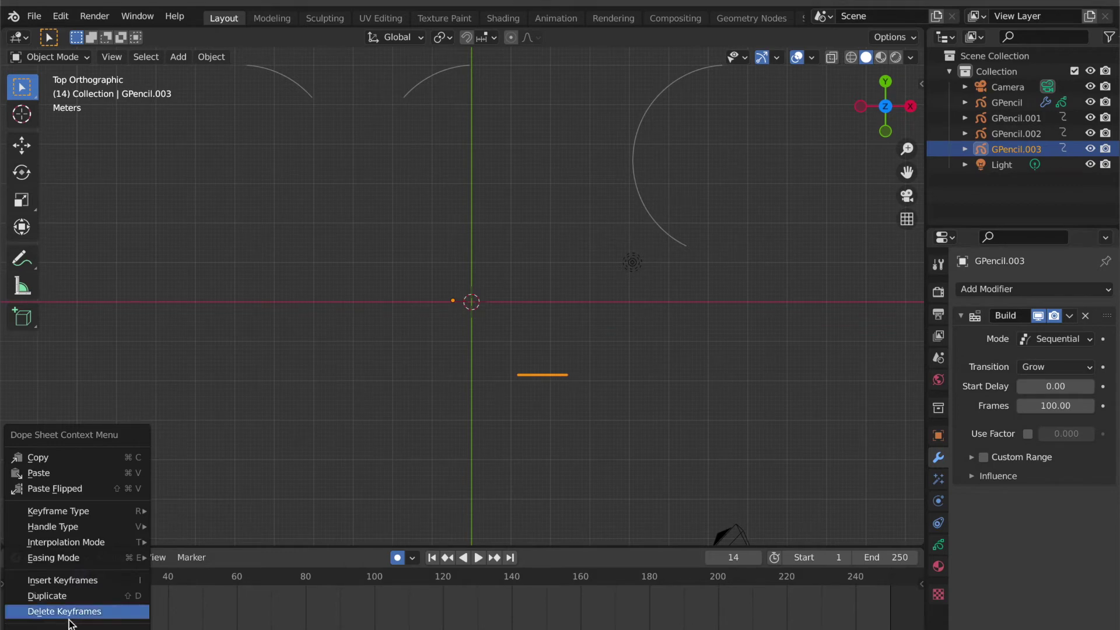
pyautogui.click(64, 612)
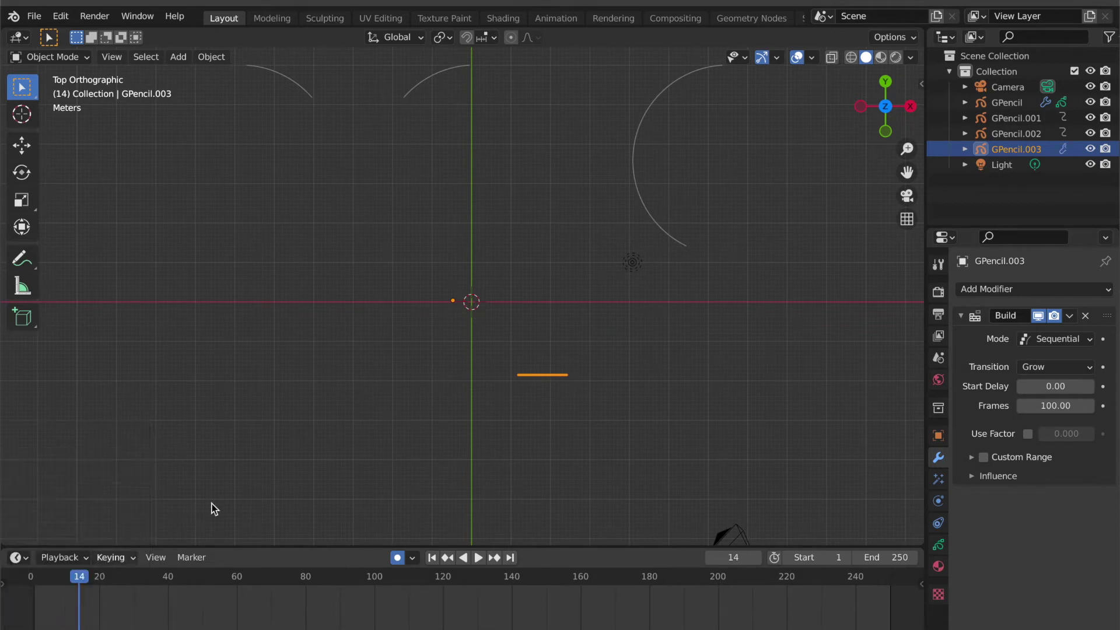
# Replay from frame 1 to confirm the build completes by frame 100, then duplicate GPencil.003.
pyautogui.click(432, 558)
pyautogui.press('space')
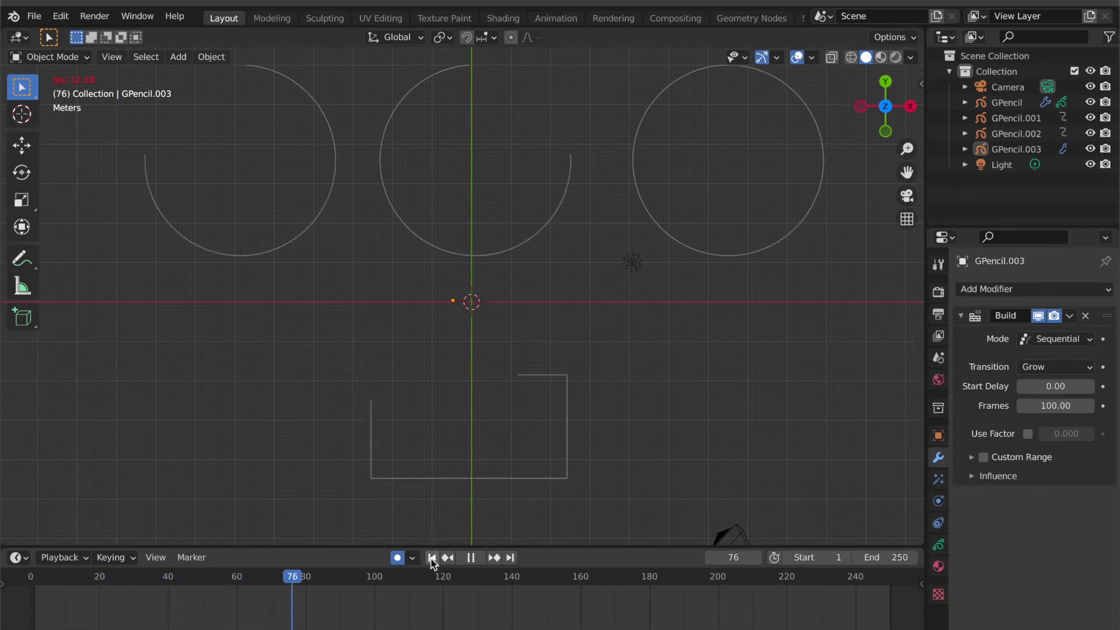
pyautogui.click(471, 558)
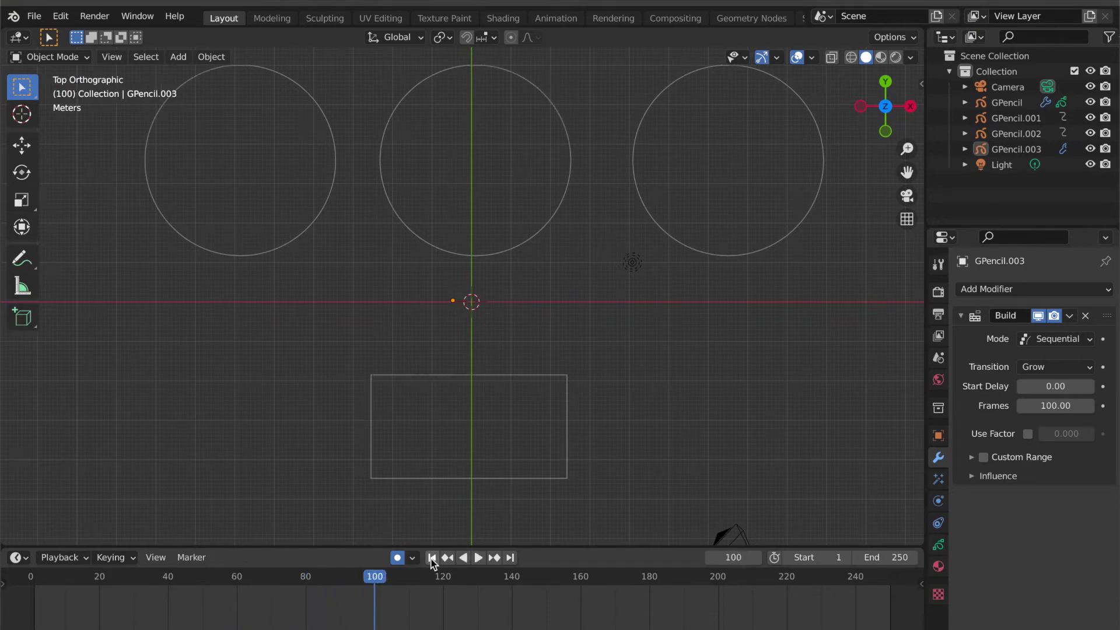
pyautogui.click(557, 382)
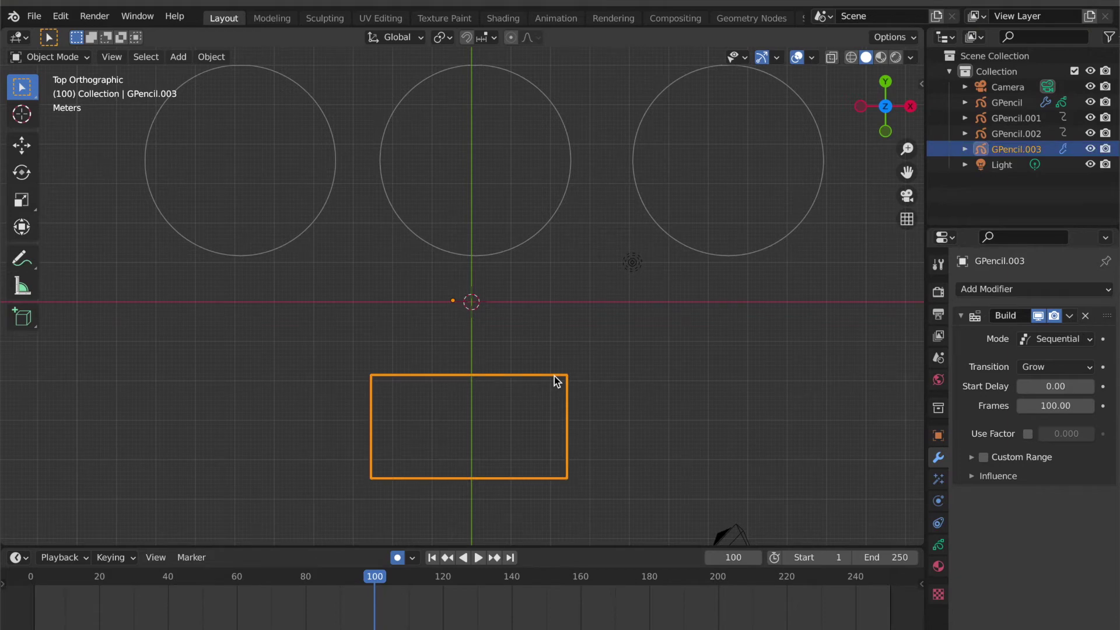
pyautogui.hotkey('shift', 'd')
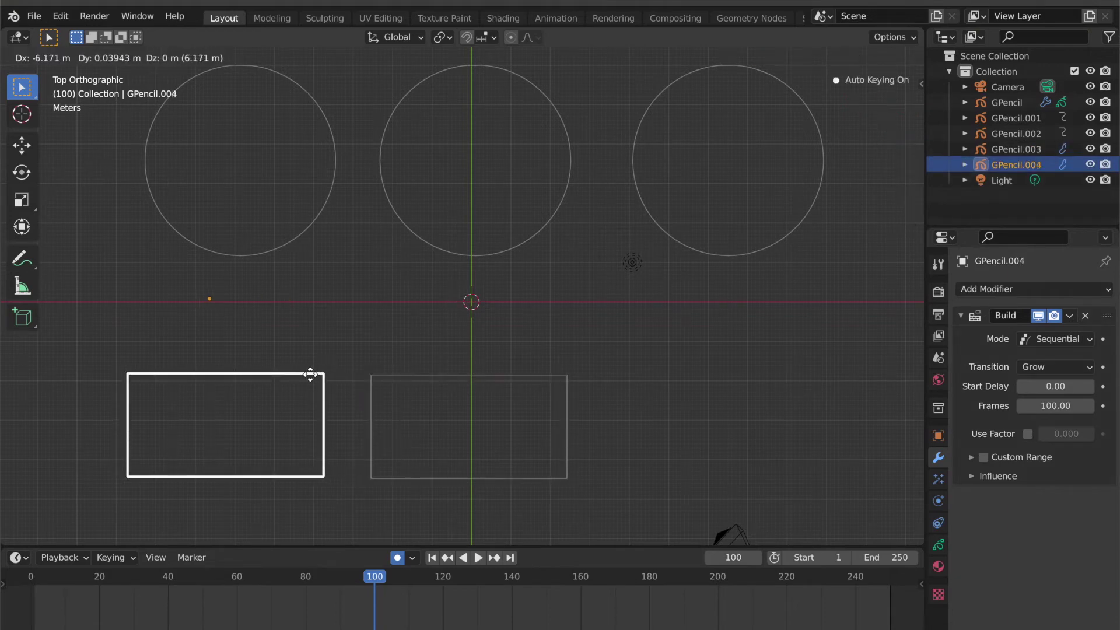
# Place the copy left of the original, compare builds, and disable its Build in the viewport.
pyautogui.click(311, 375)
pyautogui.click(432, 558)
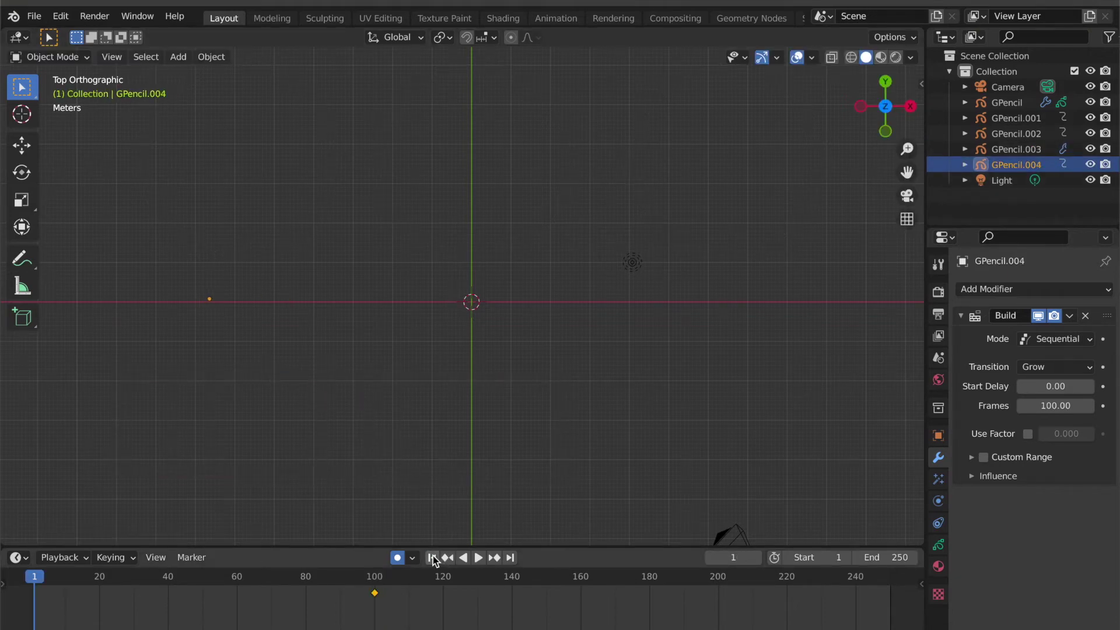
pyautogui.press('space')
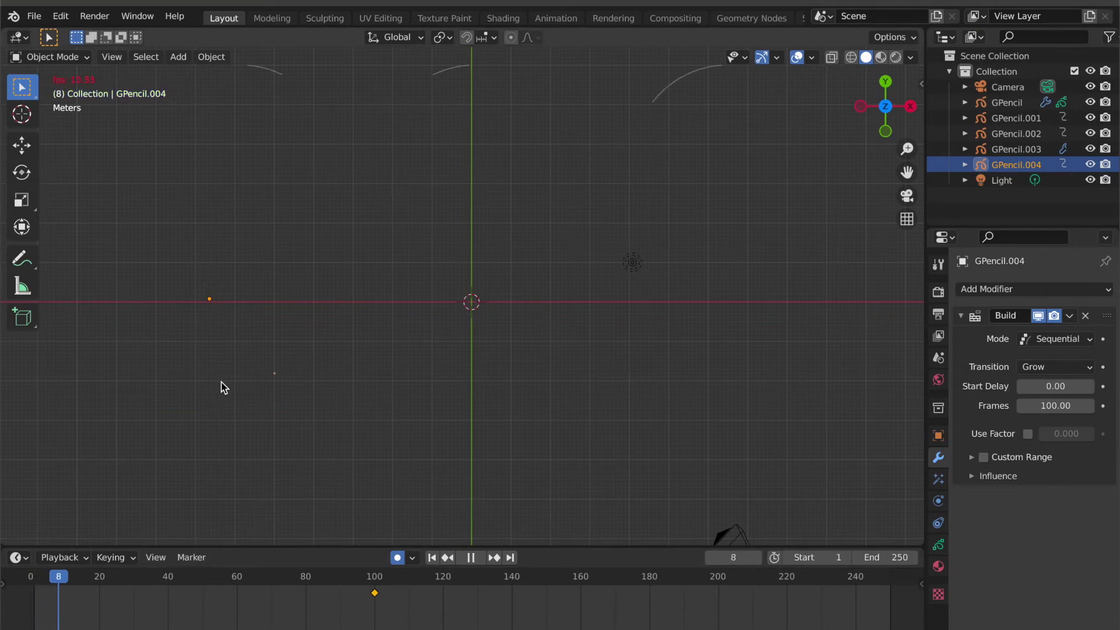
pyautogui.press('space')
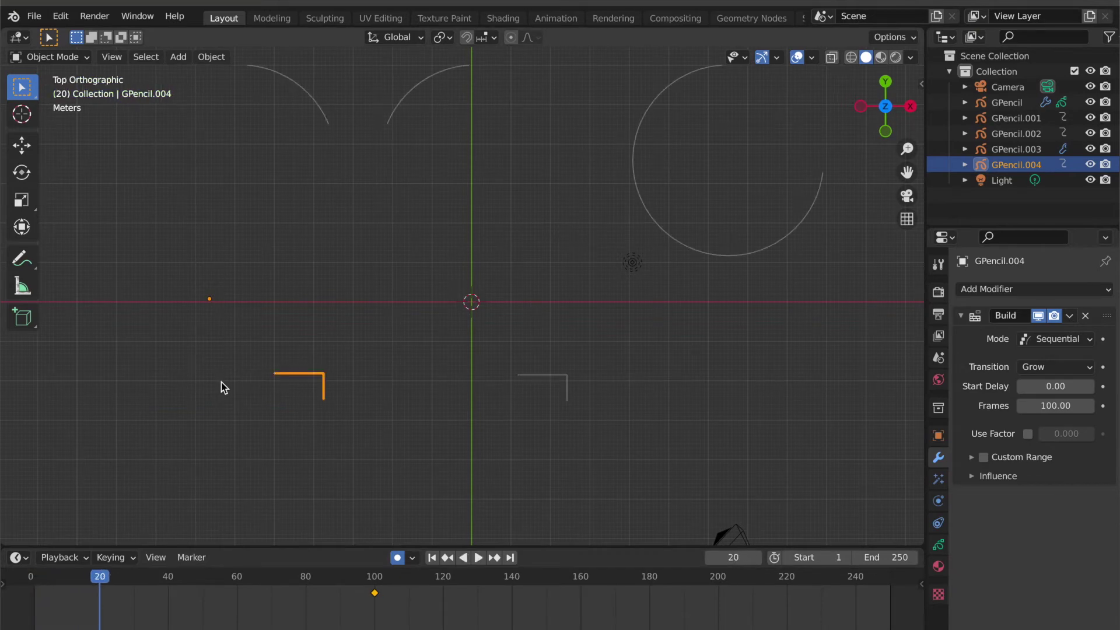
pyautogui.click(1038, 317)
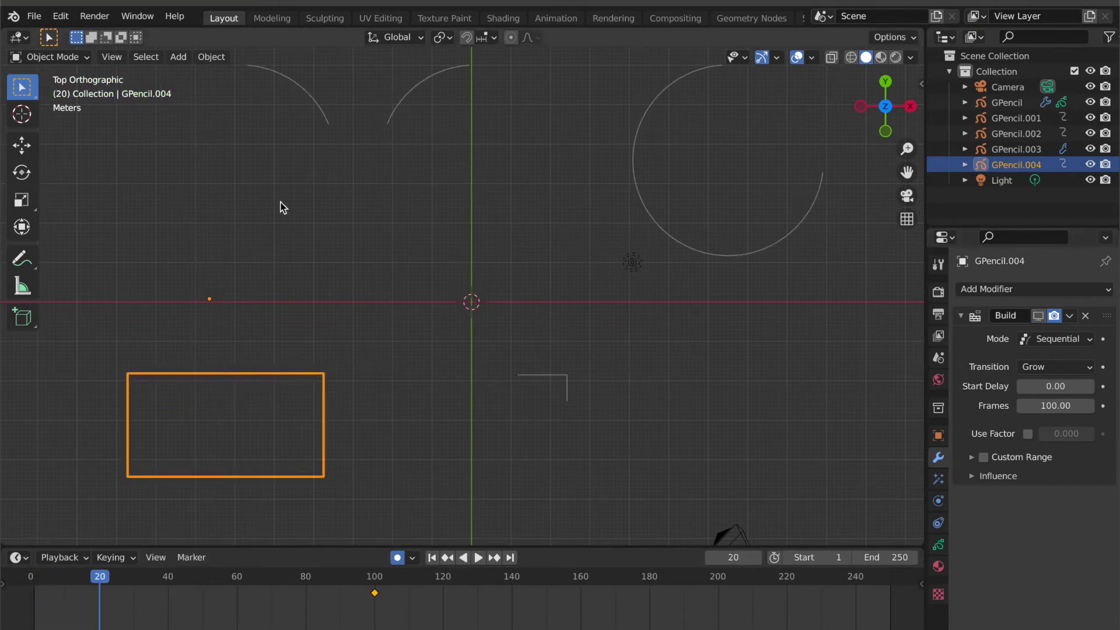
# In Edit Mode, box-select the copy's top edge and apply Stroke > Switch Direction.
pyautogui.click(58, 57)
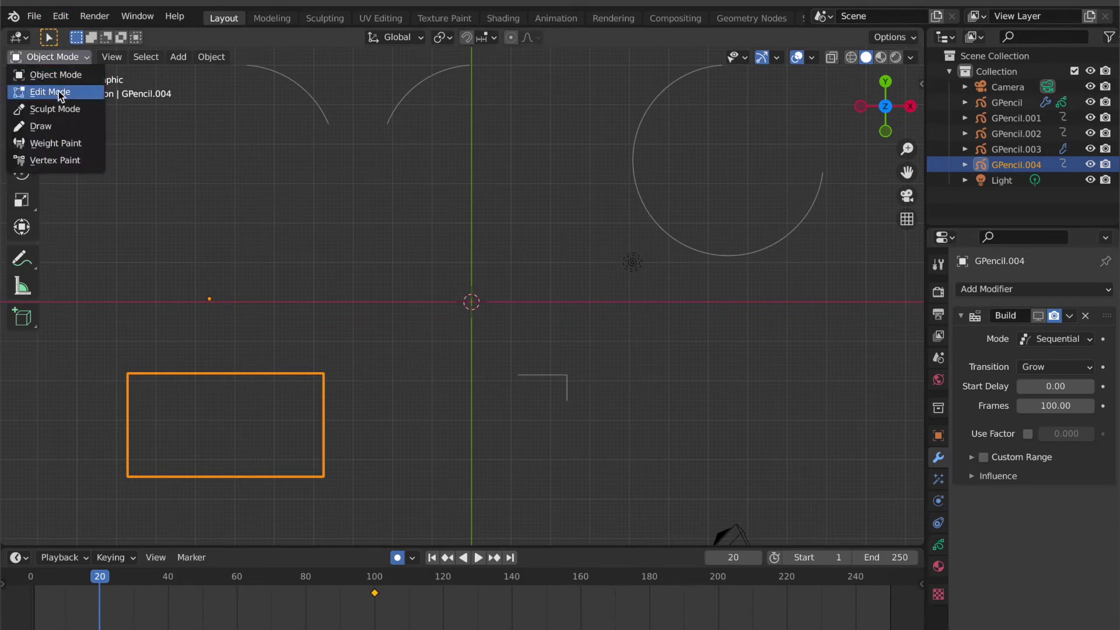
pyautogui.click(59, 92)
pyautogui.moveTo(286, 360); pyautogui.dragTo(165, 380)
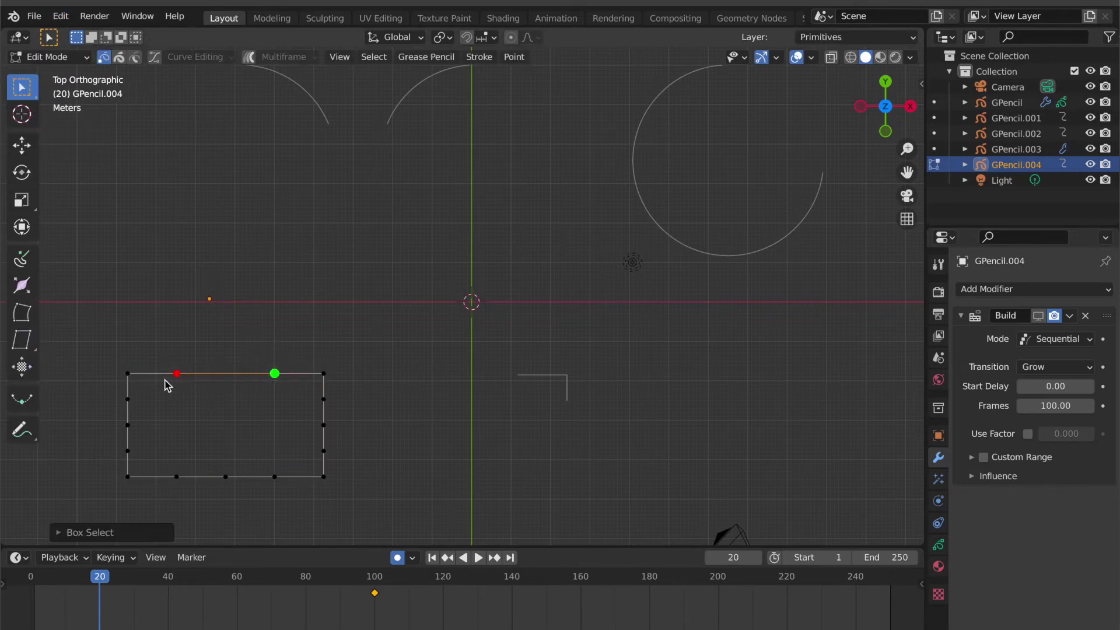
pyautogui.click(479, 57)
pyautogui.click(511, 269)
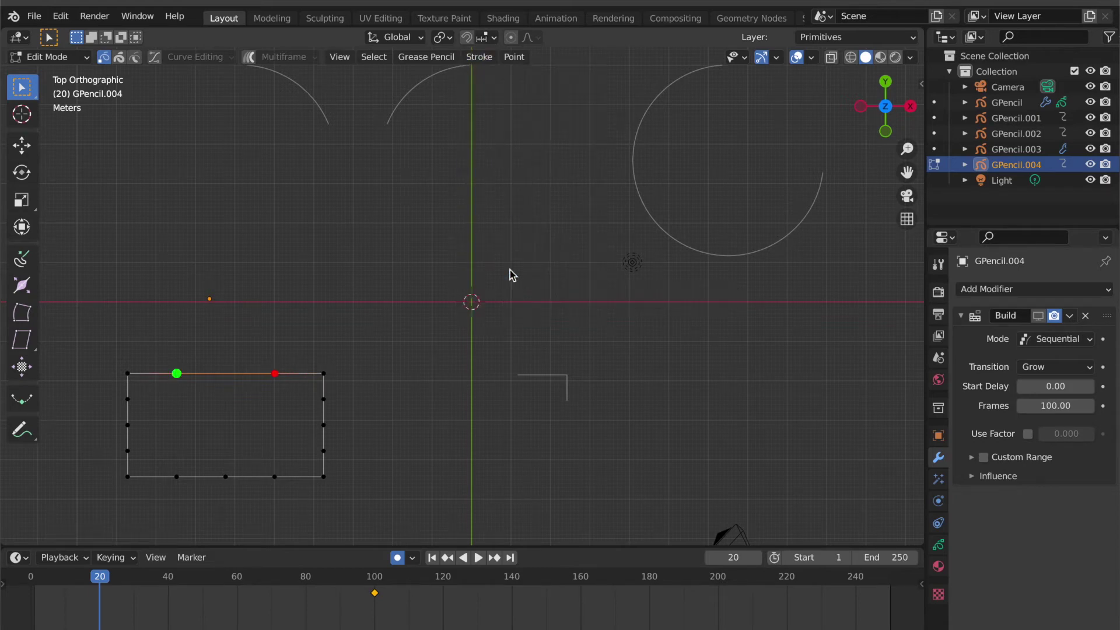
# Back in Object Mode, re-enable Build in the viewport and replay the reversed build.
pyautogui.click(432, 558)
pyautogui.click(61, 57)
pyautogui.click(64, 73)
pyautogui.press('space')
pyautogui.press('space')
pyautogui.click(1039, 316)
pyautogui.click(432, 558)
pyautogui.press('space')
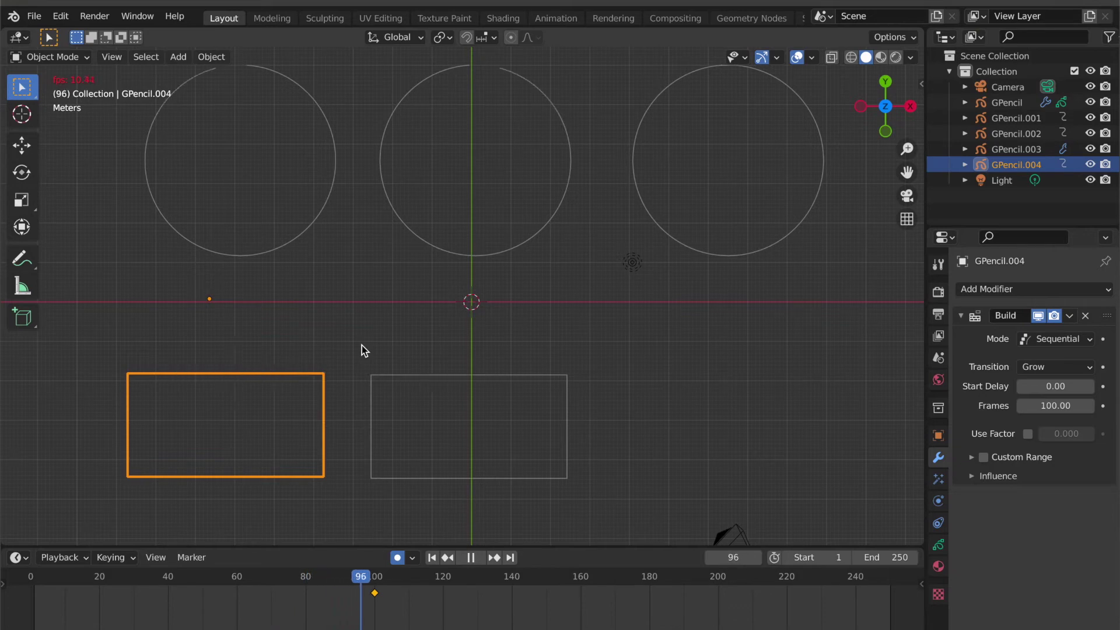
# Duplicate the middle rectangle to the right as GPencil.005 and hide its build effect.
pyautogui.press('space')
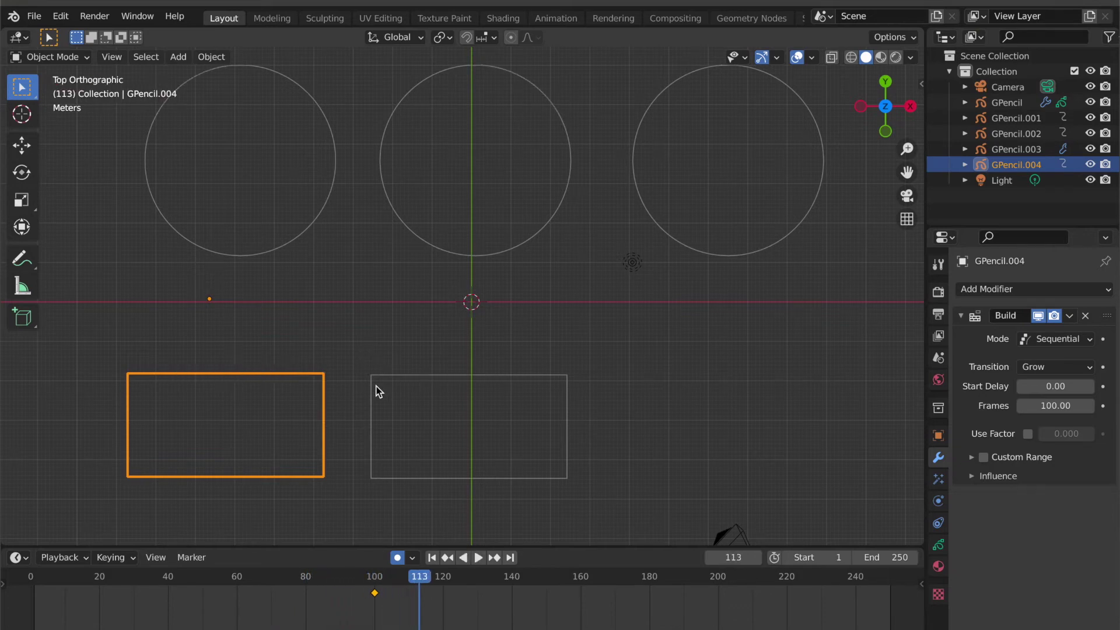
pyautogui.click(376, 400)
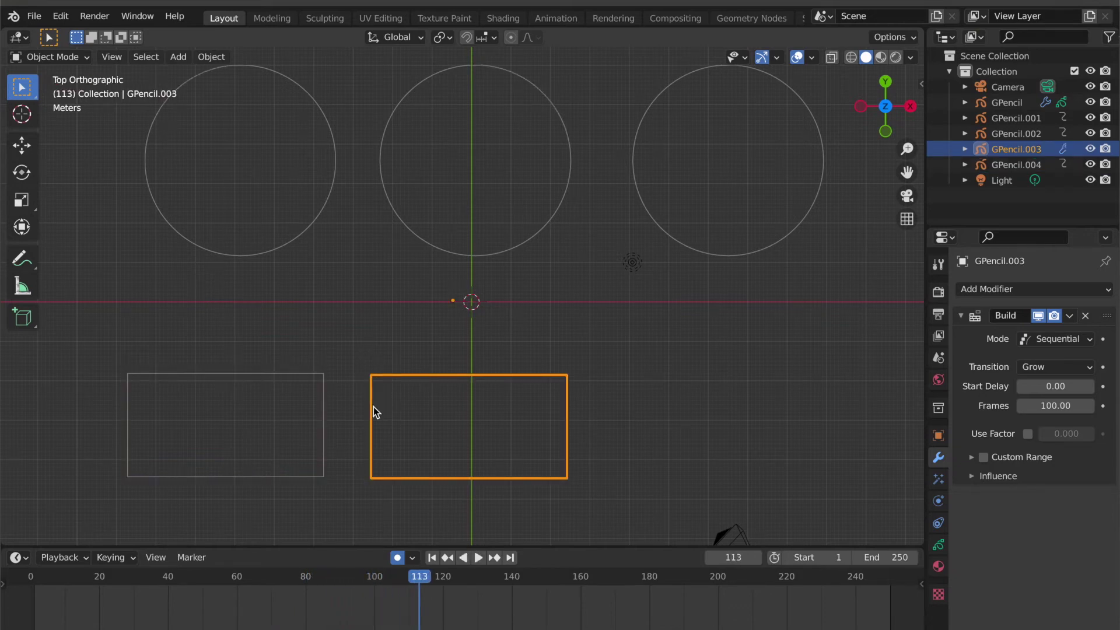
pyautogui.hotkey('shift', 'd')
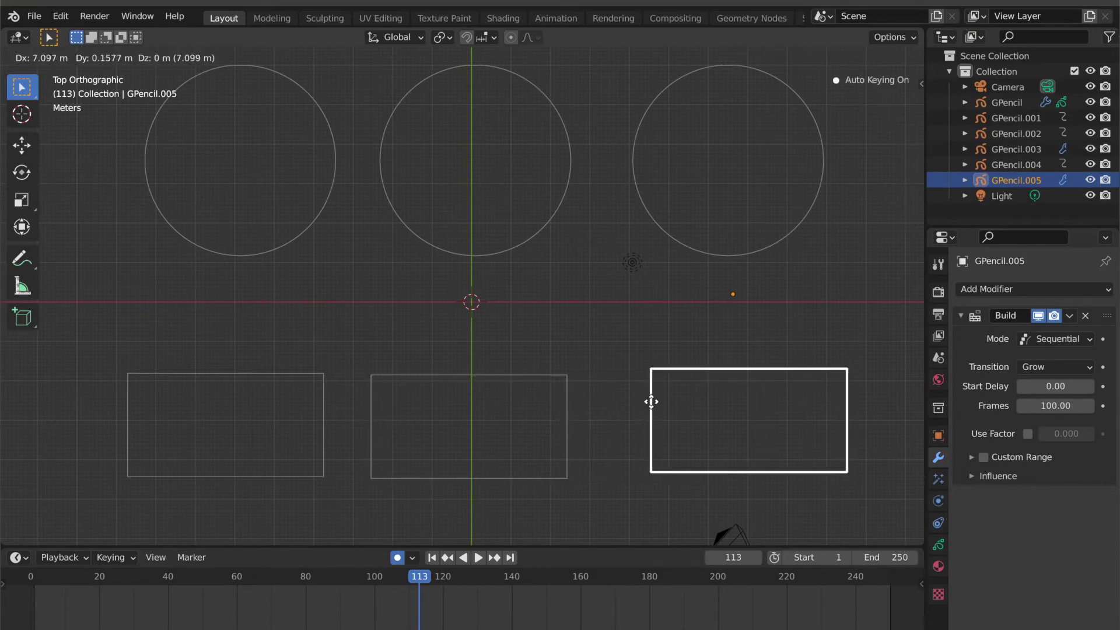
pyautogui.click(641, 405)
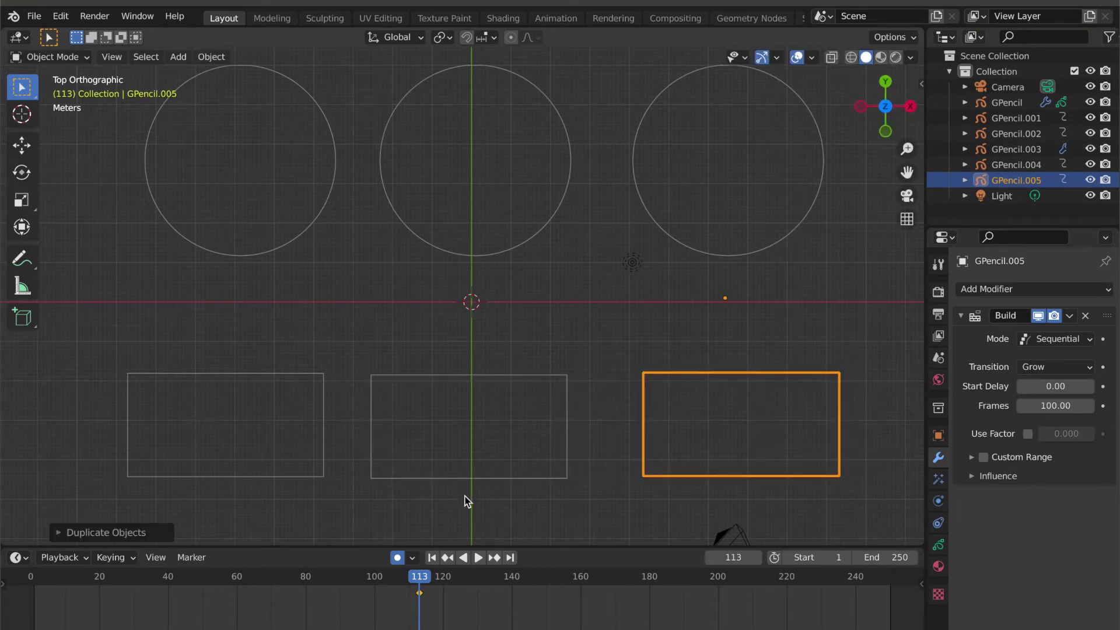
pyautogui.click(432, 558)
pyautogui.click(1038, 315)
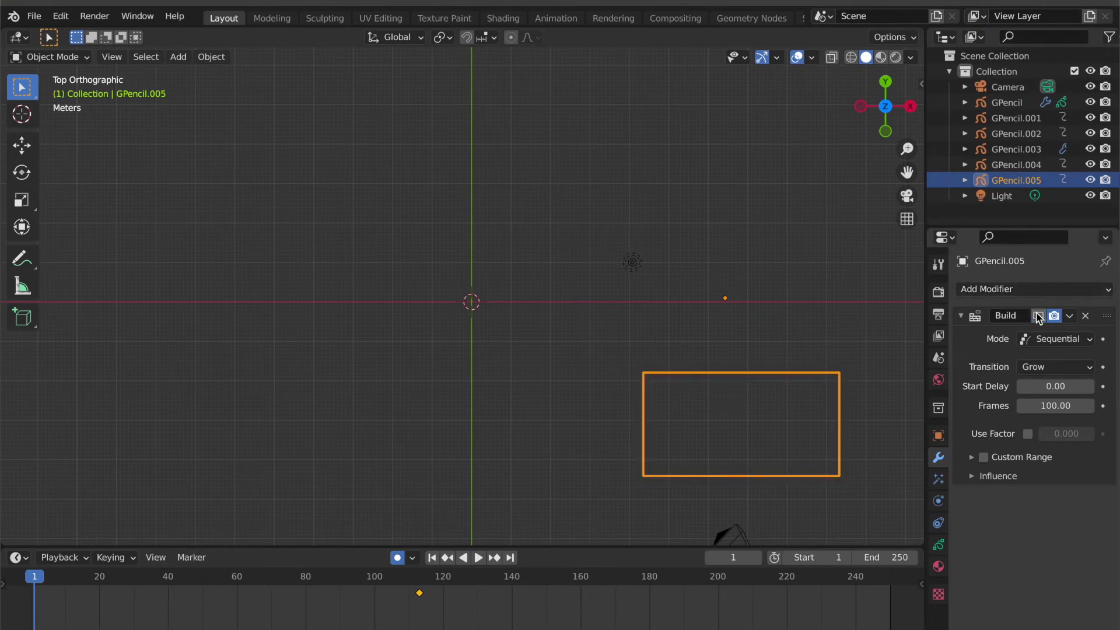
# Enable Use Factor, keyframe 0 at frame 1 and 1 at frame 31, and preview.
pyautogui.click(1028, 434)
pyautogui.click(1102, 433)
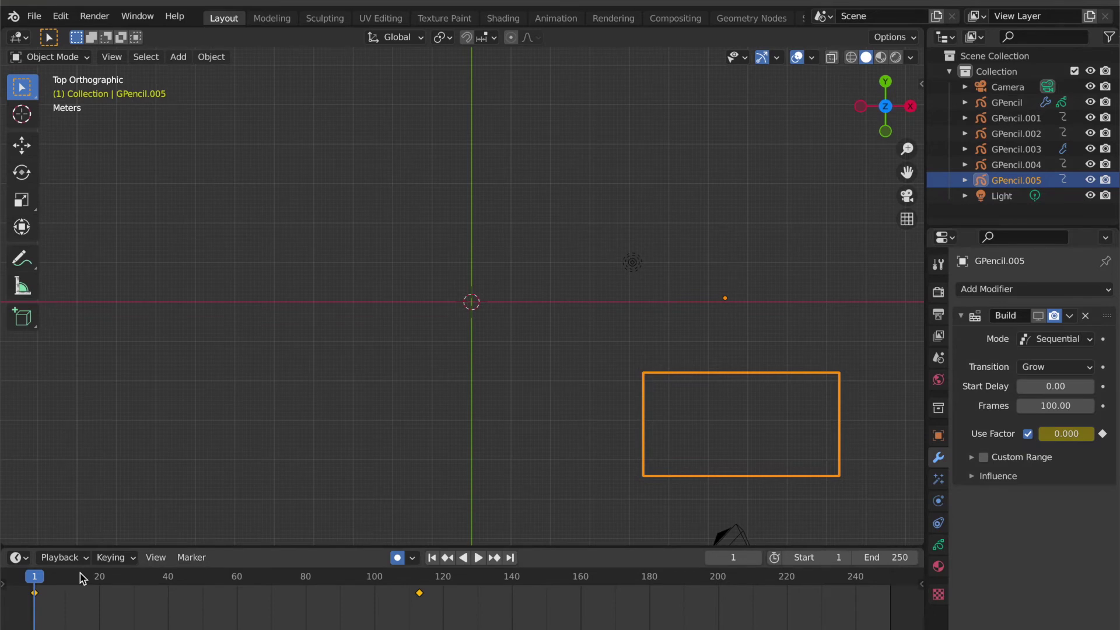
pyautogui.press('space')
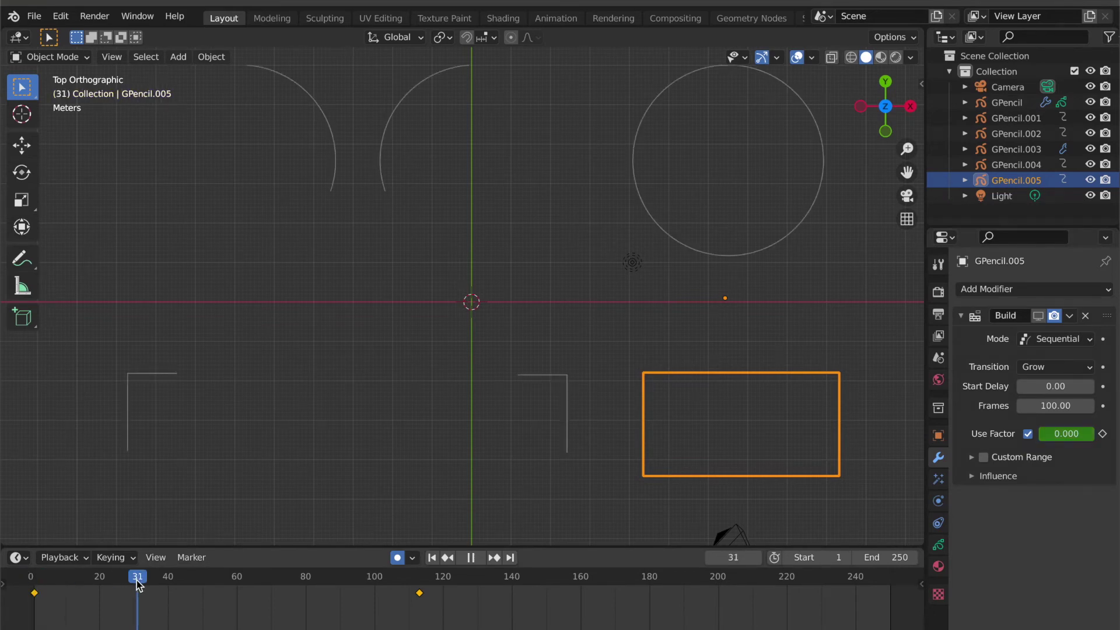
pyautogui.click(1072, 433)
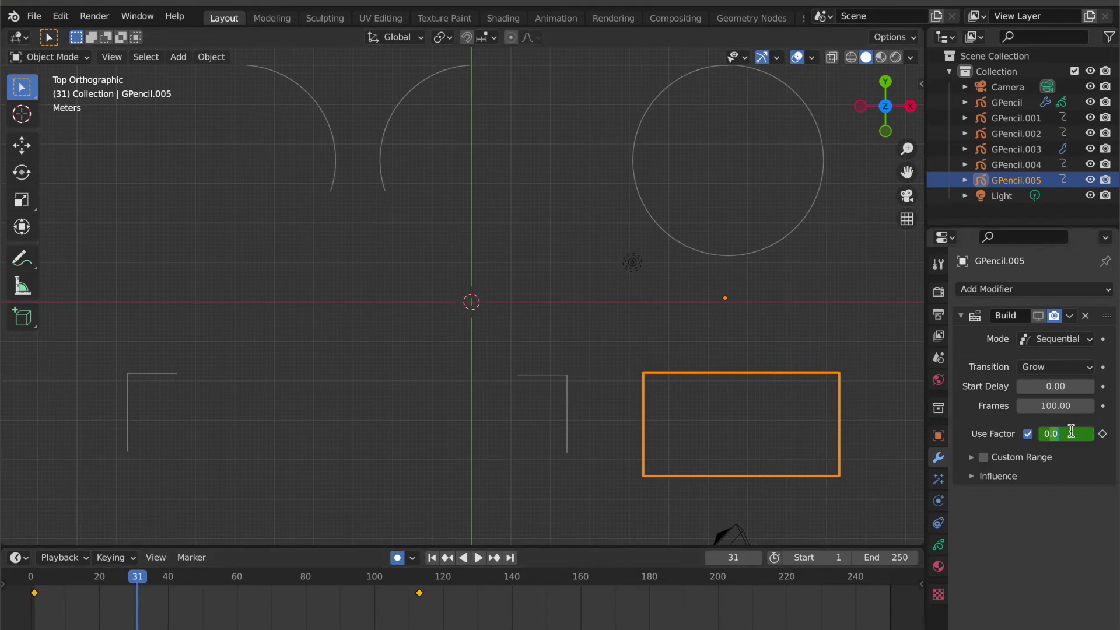
pyautogui.click(1103, 434)
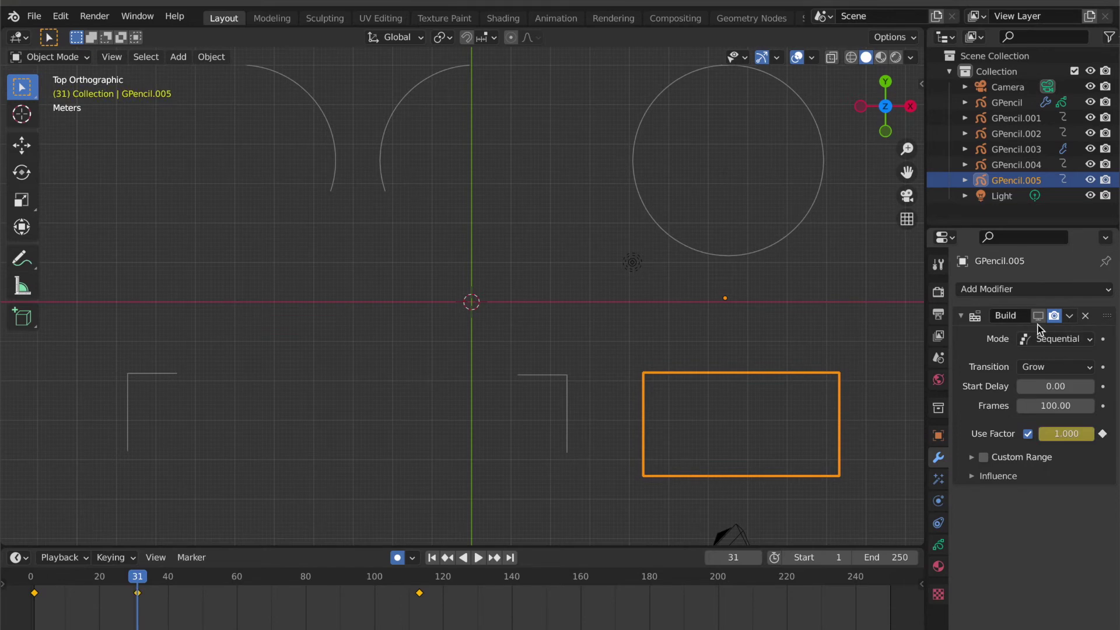
pyautogui.click(431, 558)
pyautogui.press('space')
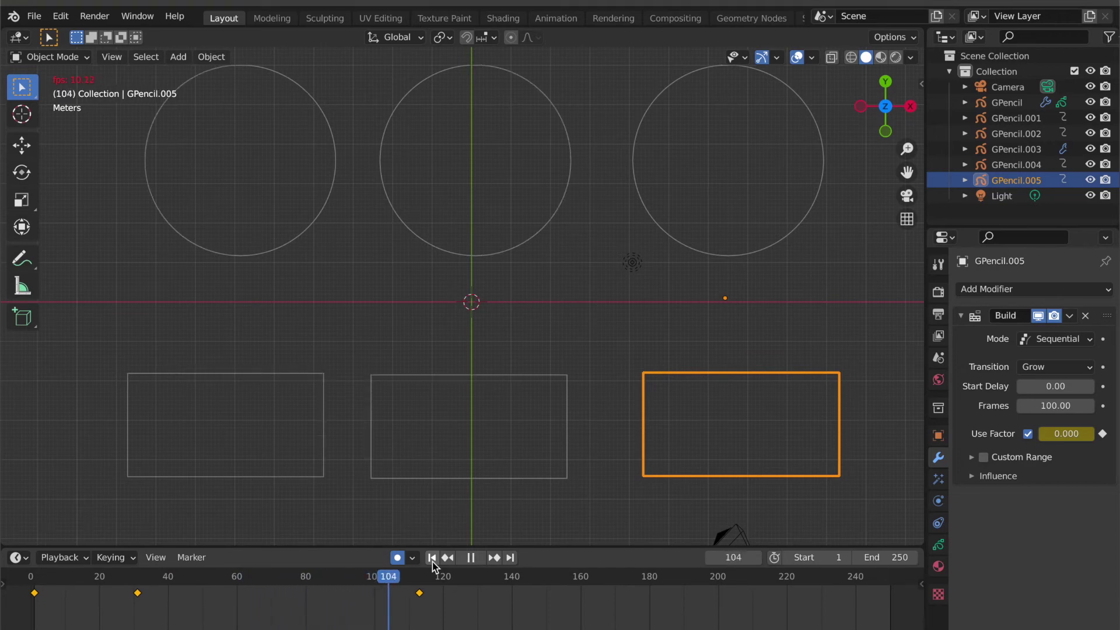
pyautogui.press('space')
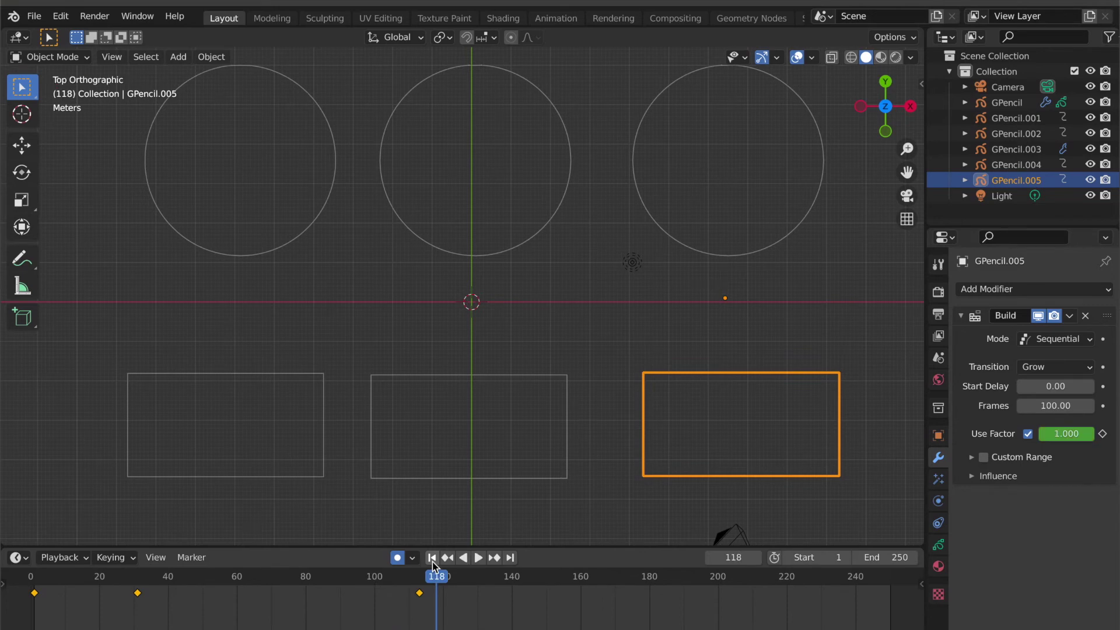
pyautogui.click(607, 482)
pyautogui.click(670, 240)
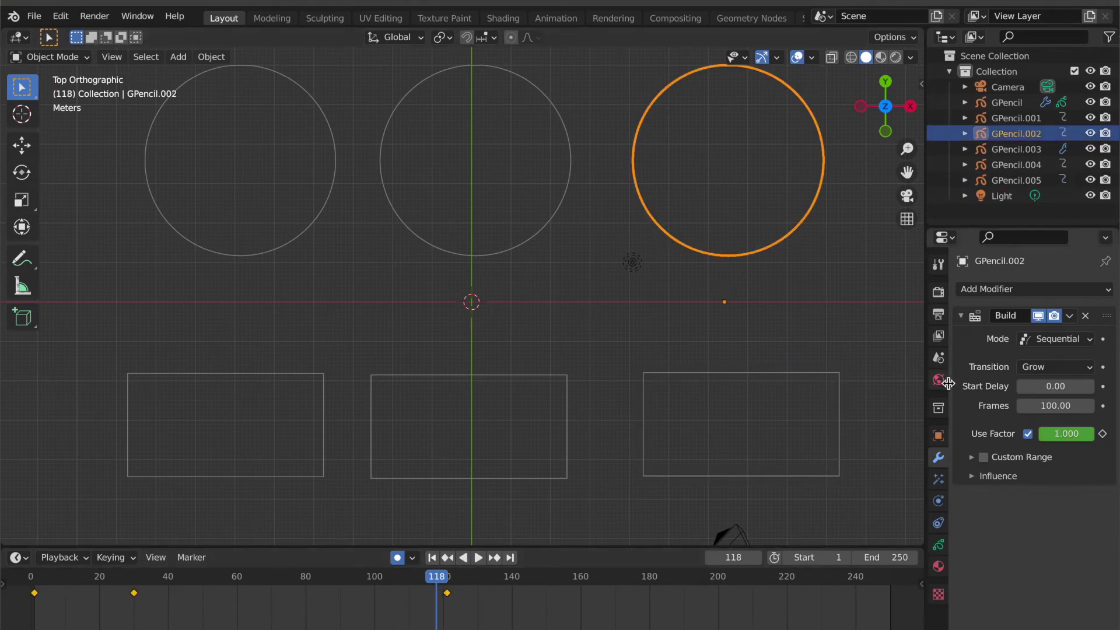
# Set the right circle's stroke Thickness Scale to 20 in Object Data properties.
pyautogui.click(939, 546)
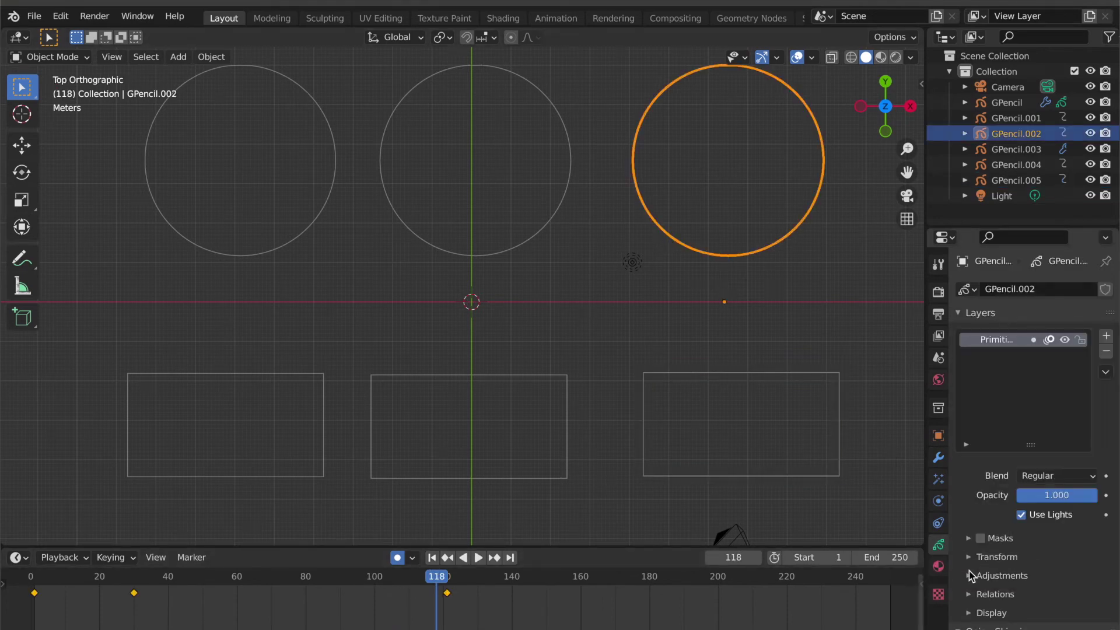
pyautogui.scroll(-2, 989, 588)
pyautogui.scroll(-5, 986, 583)
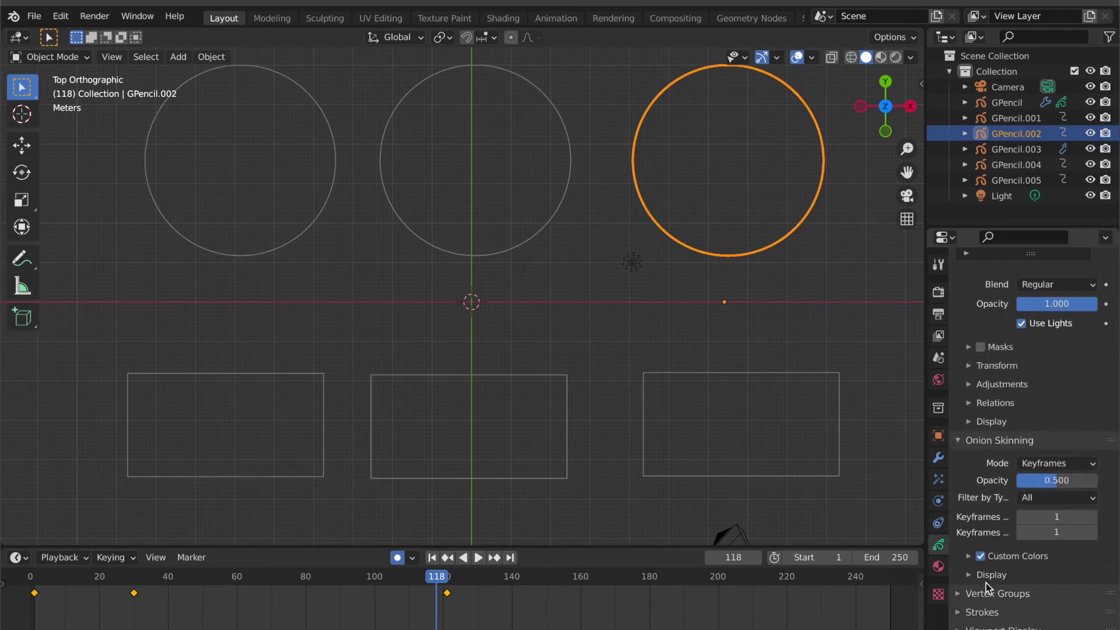
pyautogui.scroll(-3, 971, 604)
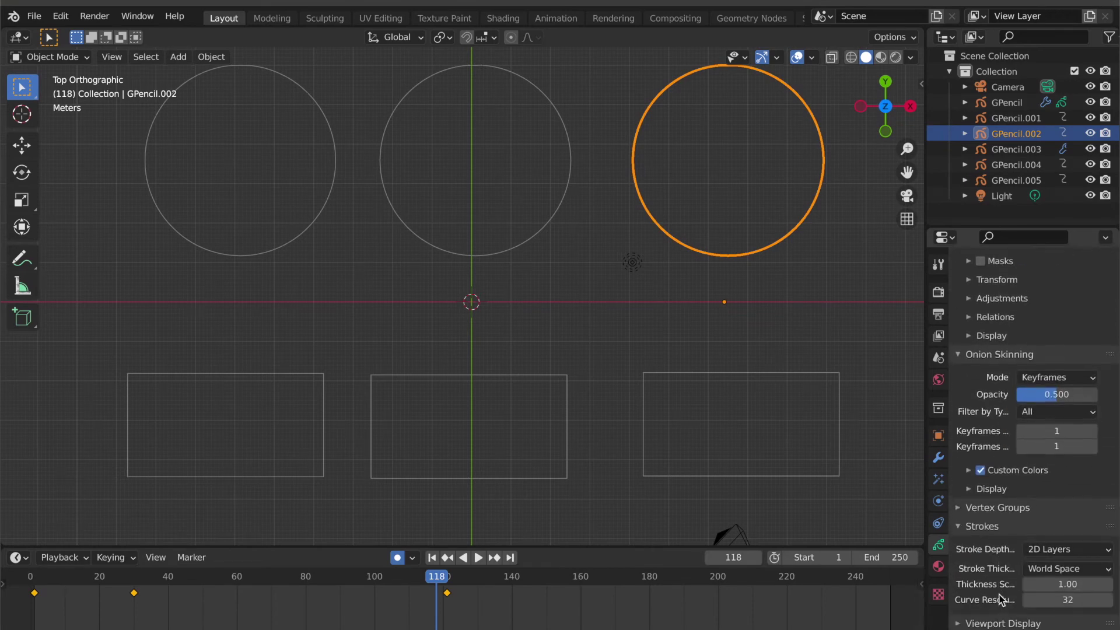
pyautogui.click(1071, 583)
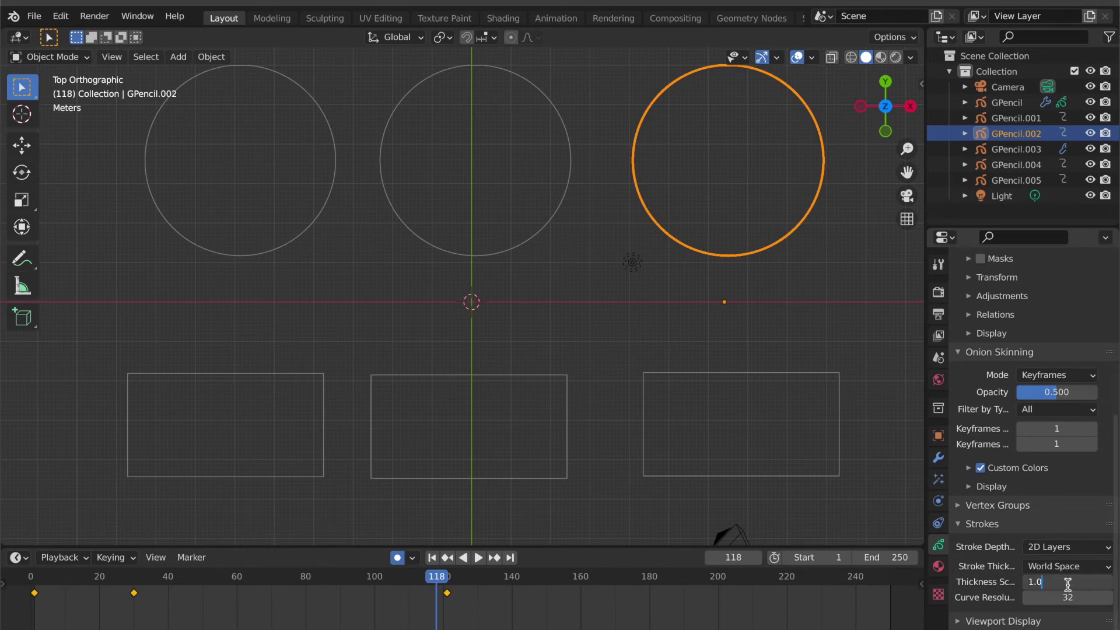
pyautogui.write('20')
pyautogui.press('Return')
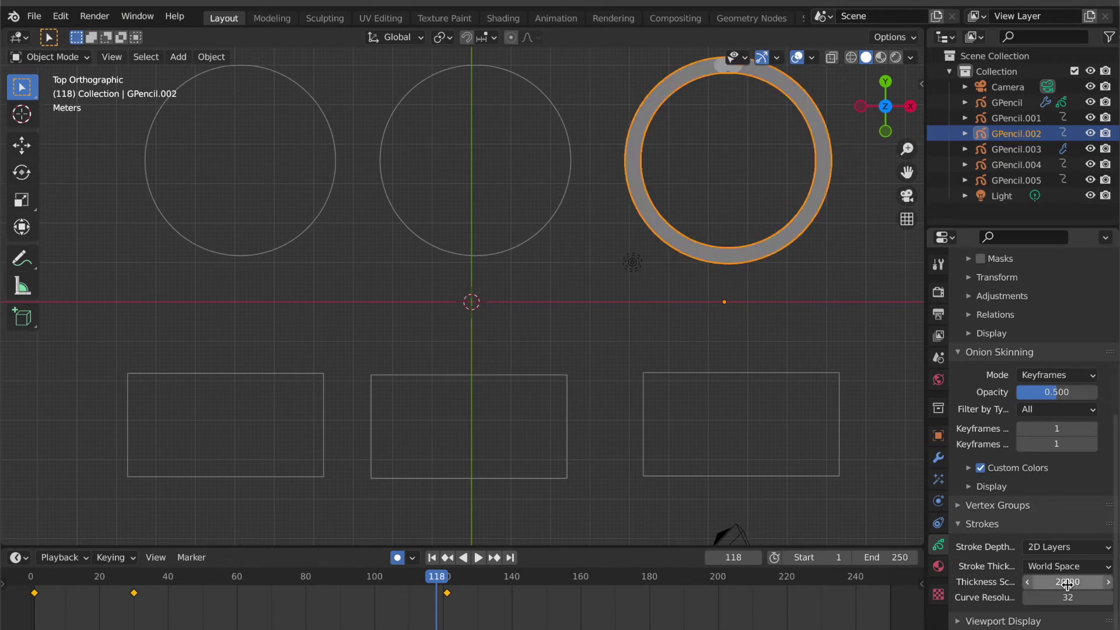
# Set the right rectangle GPencil.005's Thickness Scale to 15.
pyautogui.click(841, 400)
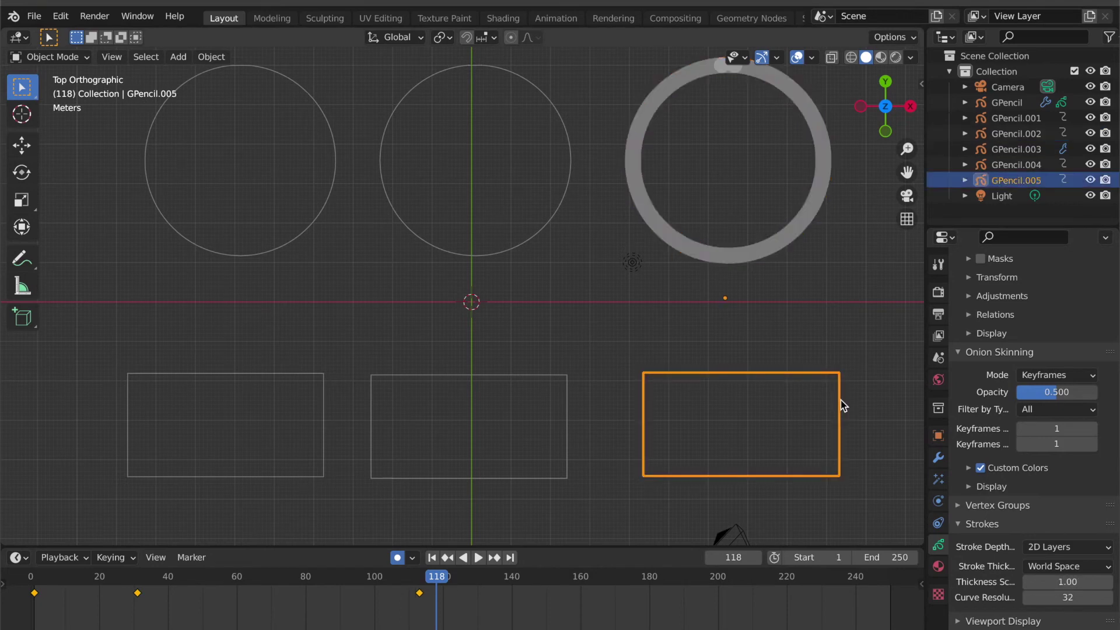
pyautogui.click(1076, 582)
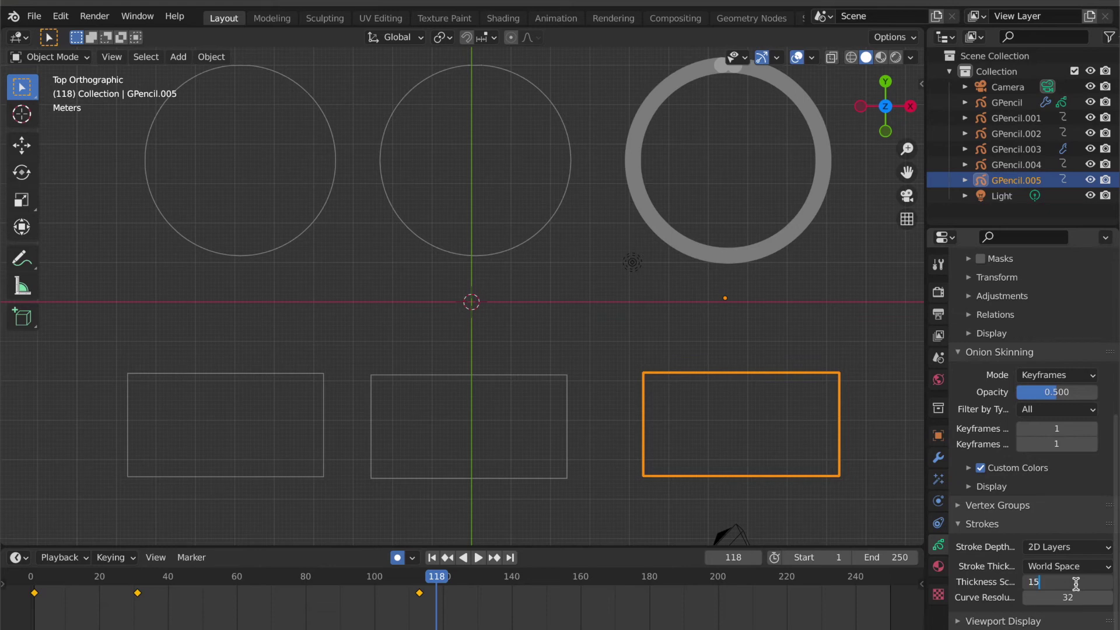
pyautogui.write('15')
pyautogui.press('Return')
# Deselect and replay the animation from frame 1 to preview the thick strokes.
pyautogui.click(878, 401)
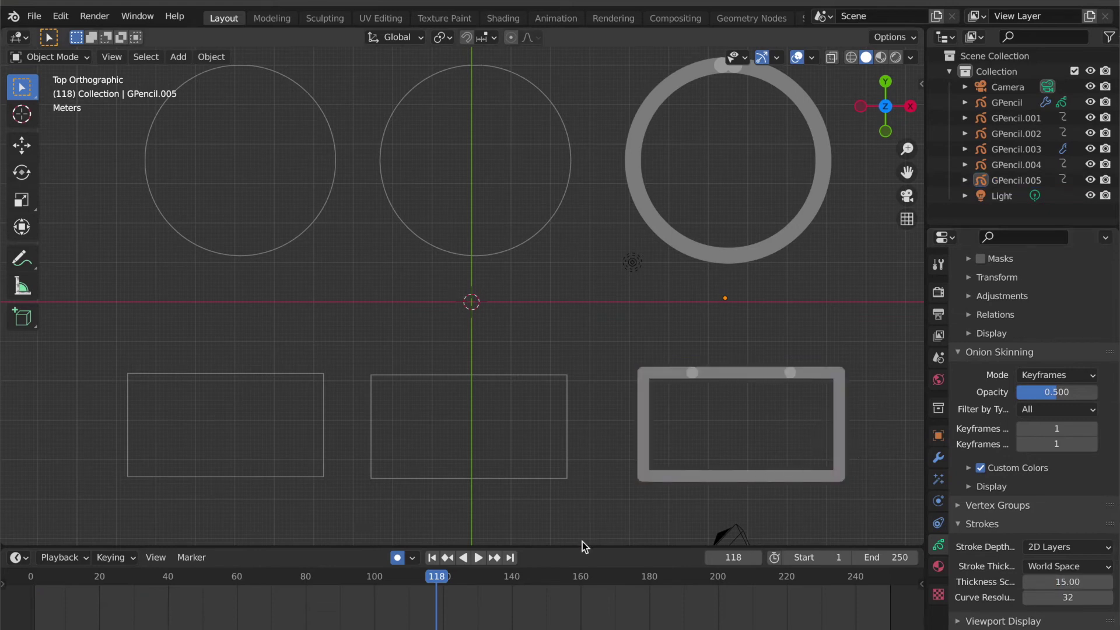
pyautogui.click(432, 558)
pyautogui.press('space')
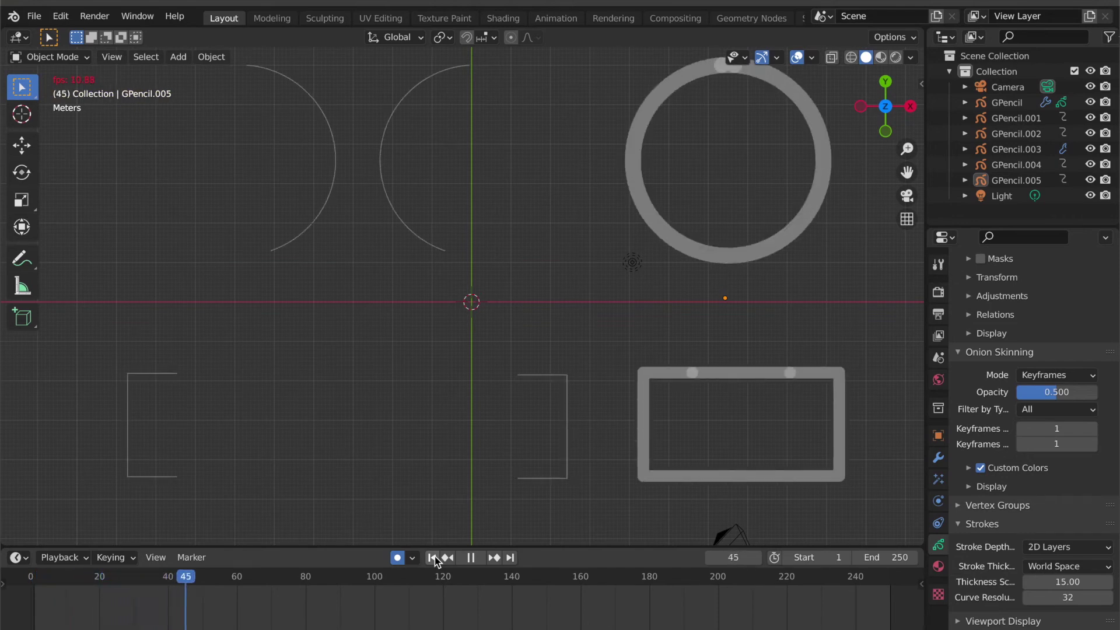
pyautogui.press('Escape')
pyautogui.click(938, 566)
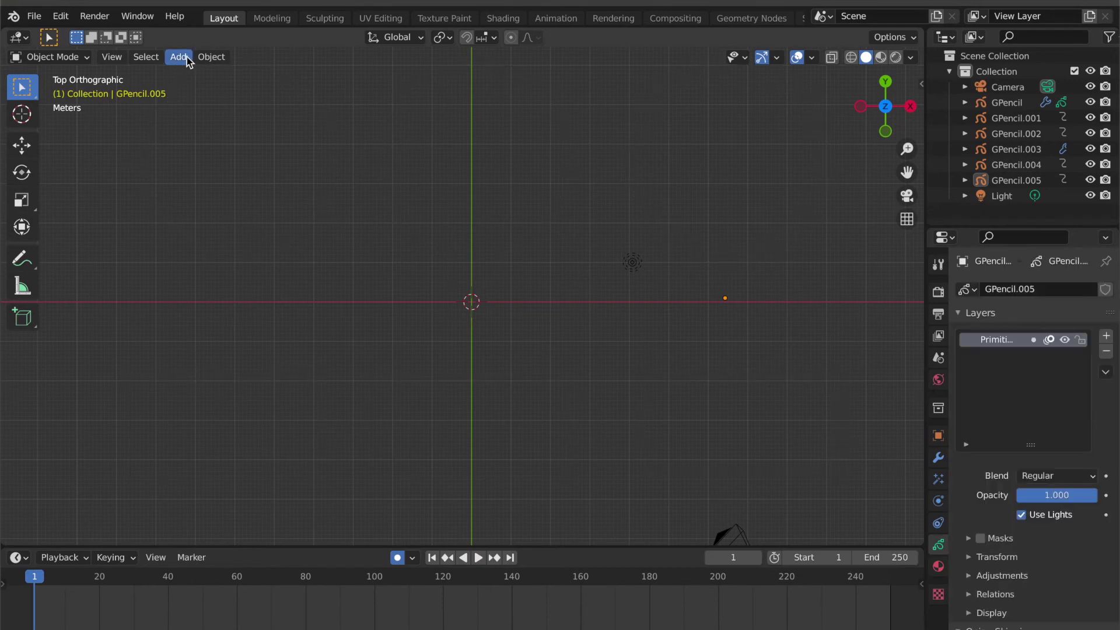
# Add a blank Grease Pencil object, GPencil.006.
pyautogui.click(187, 57)
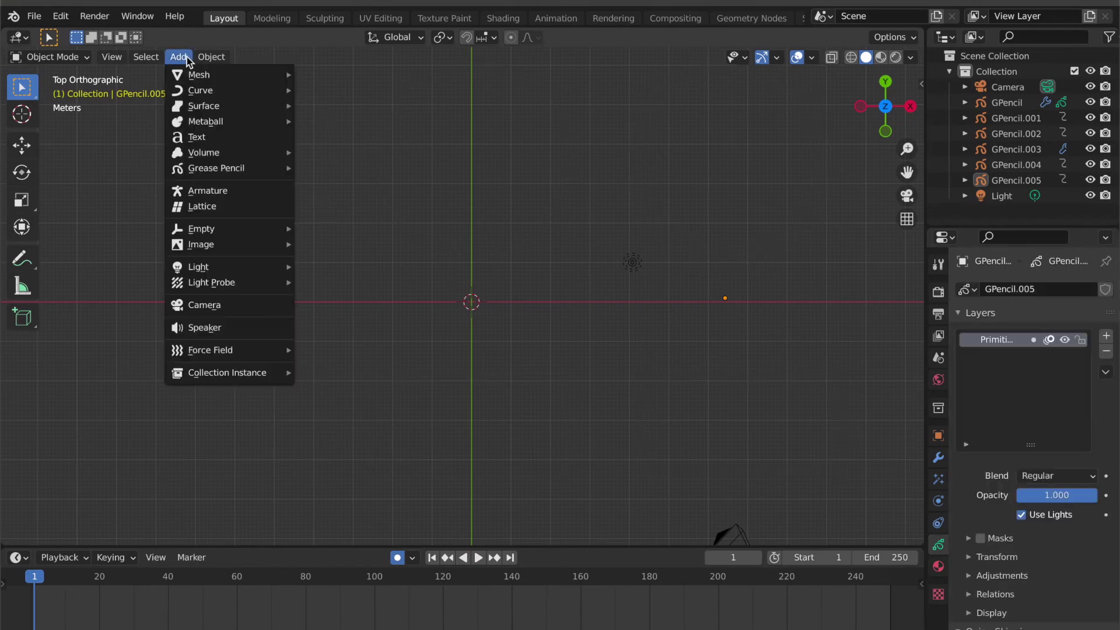
pyautogui.moveTo(261, 172)
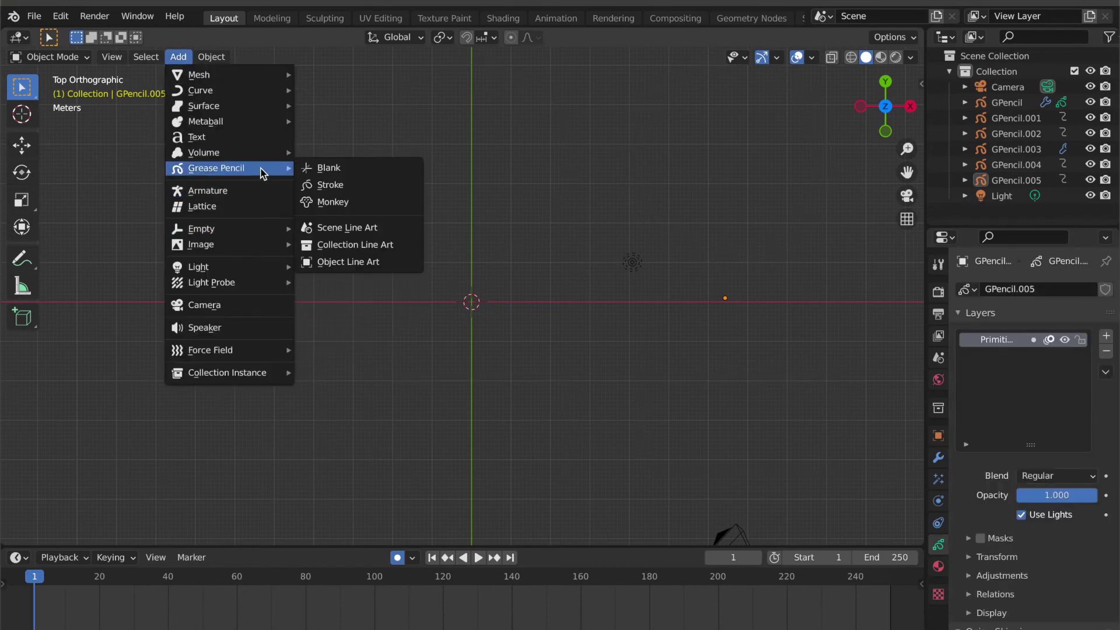
pyautogui.click(327, 168)
# Draw a freehand wavy line on the left in Draw mode, then enter Edit Mode.
pyautogui.click(44, 60)
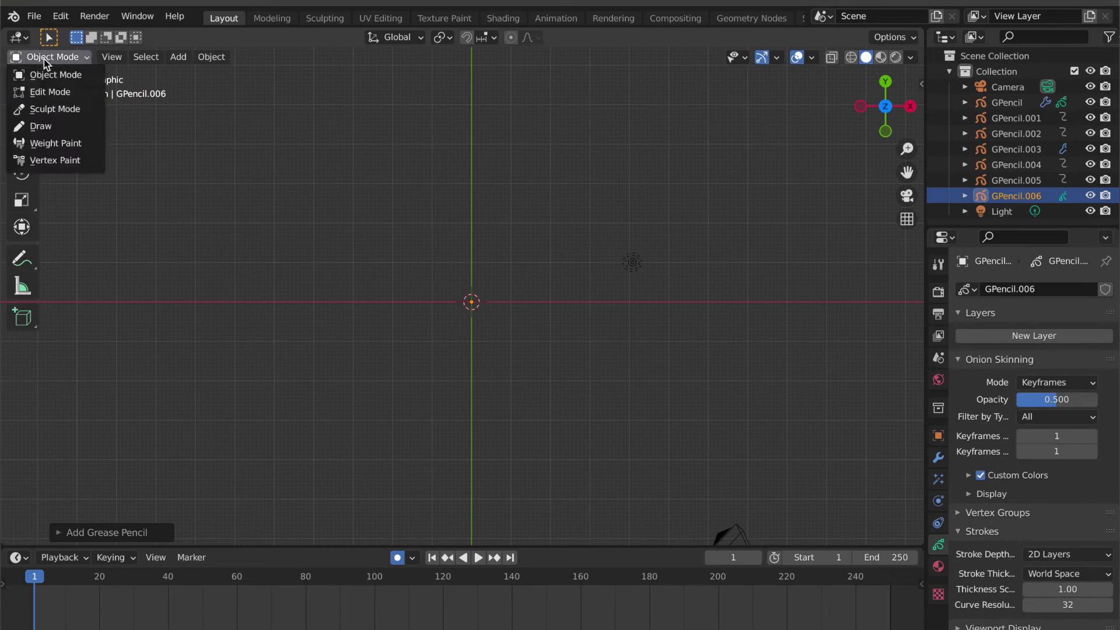
pyautogui.click(43, 127)
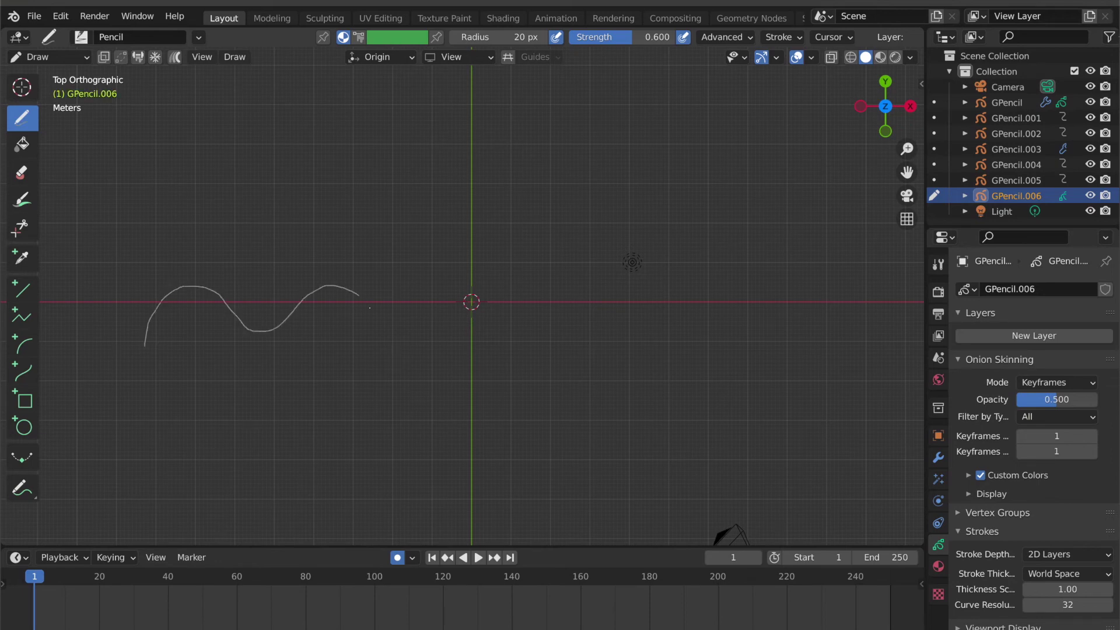
pyautogui.click(52, 58)
pyautogui.click(49, 92)
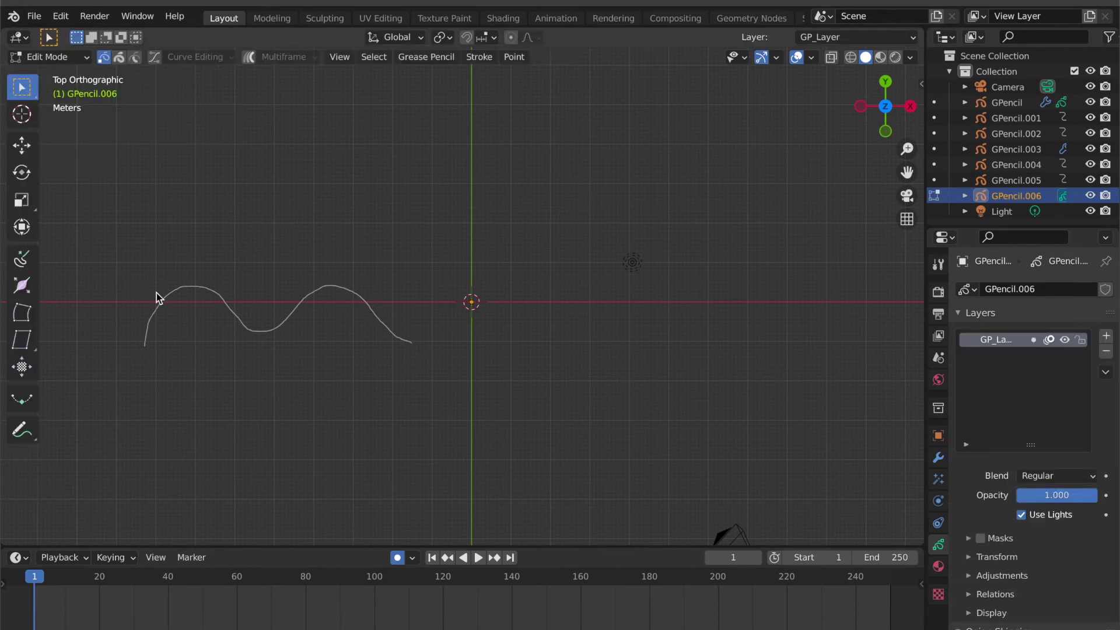
# Select the whole wavy stroke and add a Build modifier to GPencil.006.
pyautogui.moveTo(114, 265)
pyautogui.mouseDown()
pyautogui.moveTo(357, 349)
pyautogui.moveTo(431, 349)
pyautogui.mouseUp()
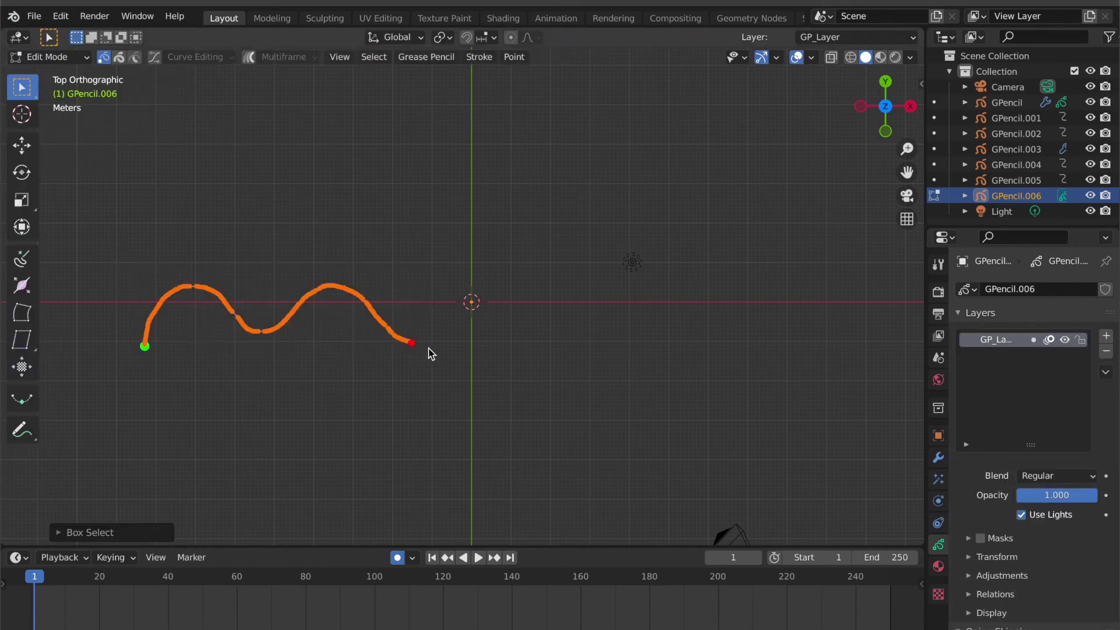
pyautogui.click(811, 56)
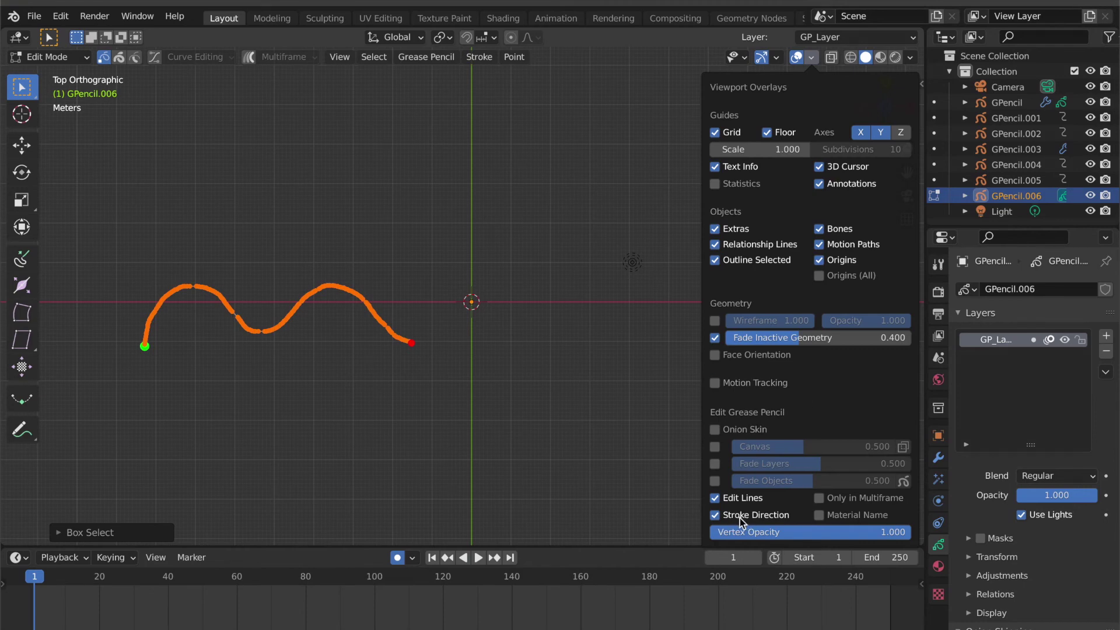
pyautogui.click(939, 459)
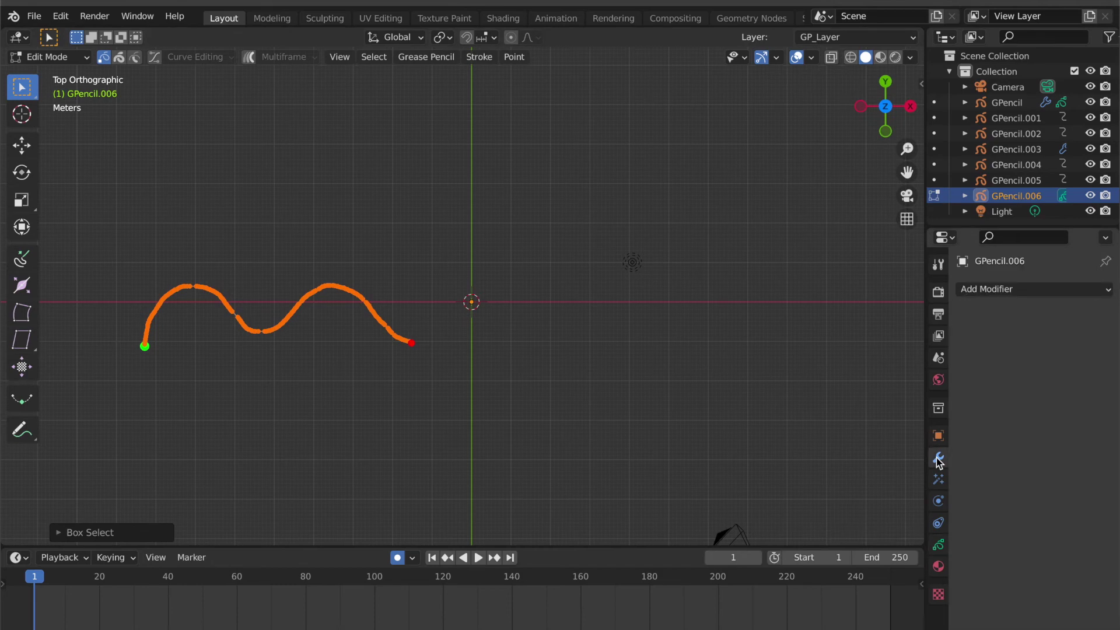
pyautogui.click(978, 289)
pyautogui.click(832, 348)
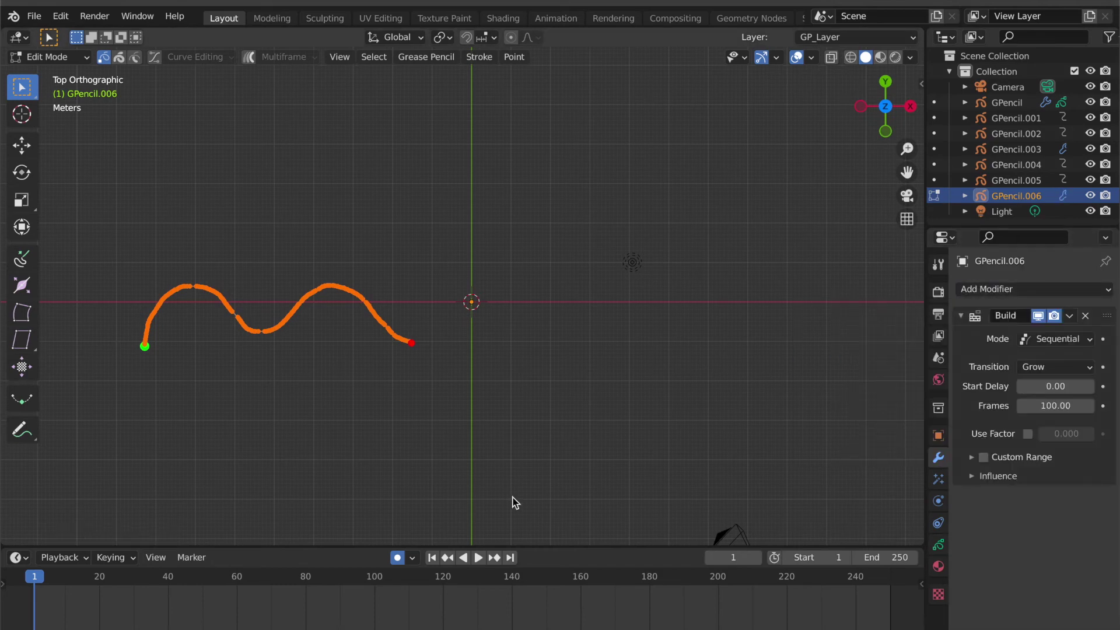
# Return to Object Mode, replay the wave drawing itself on, and duplicate it.
pyautogui.press('space')
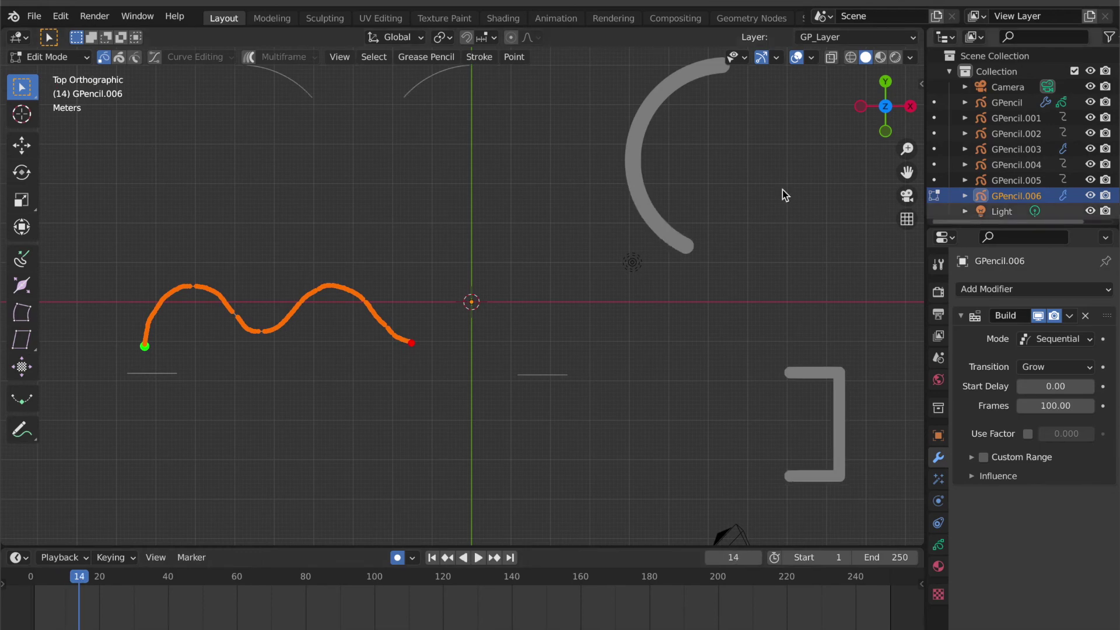
pyautogui.click(62, 58)
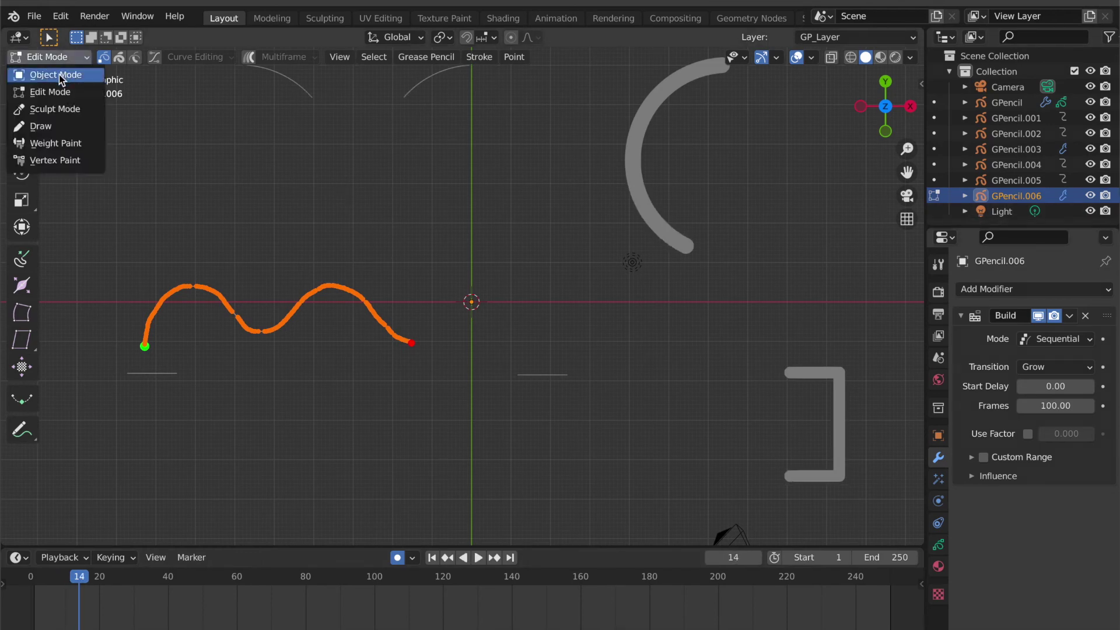
pyautogui.click(61, 75)
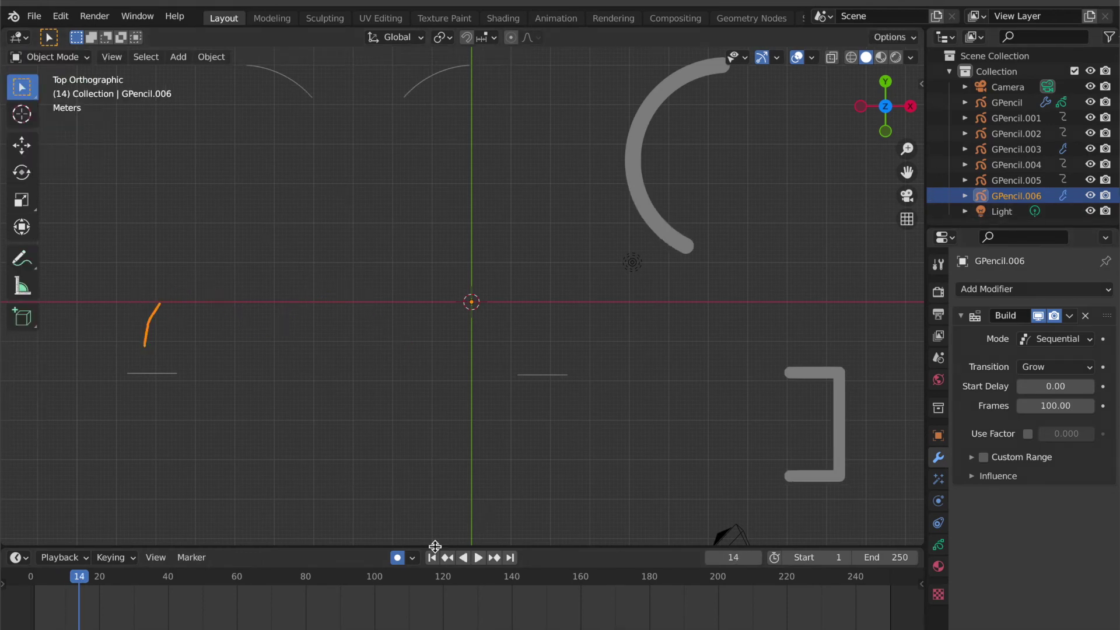
pyautogui.click(431, 557)
pyautogui.press('space')
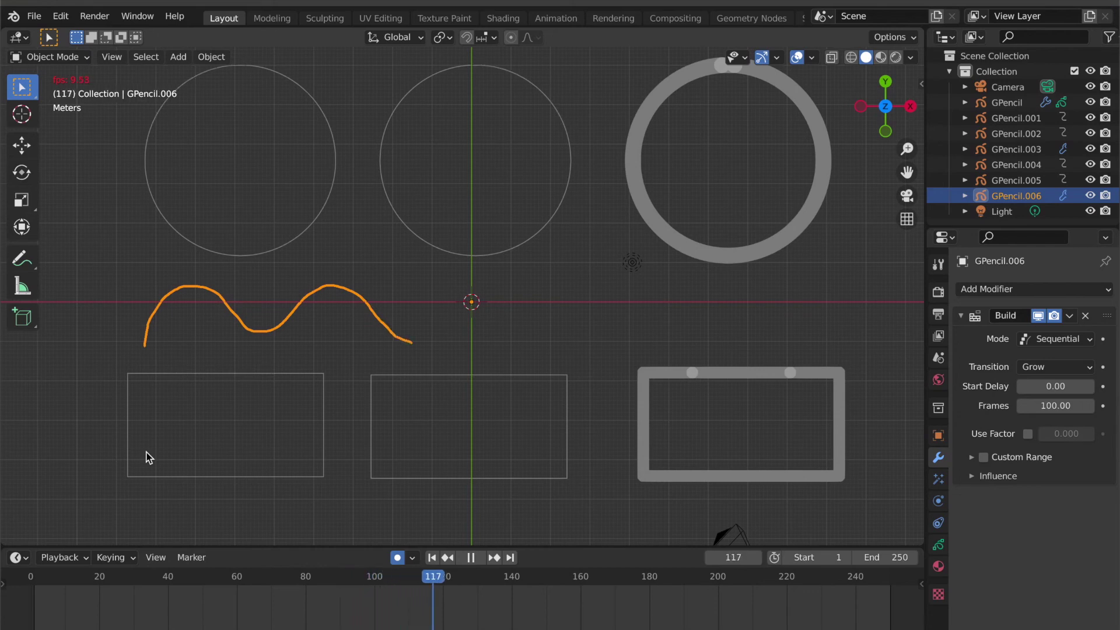
pyautogui.press('space')
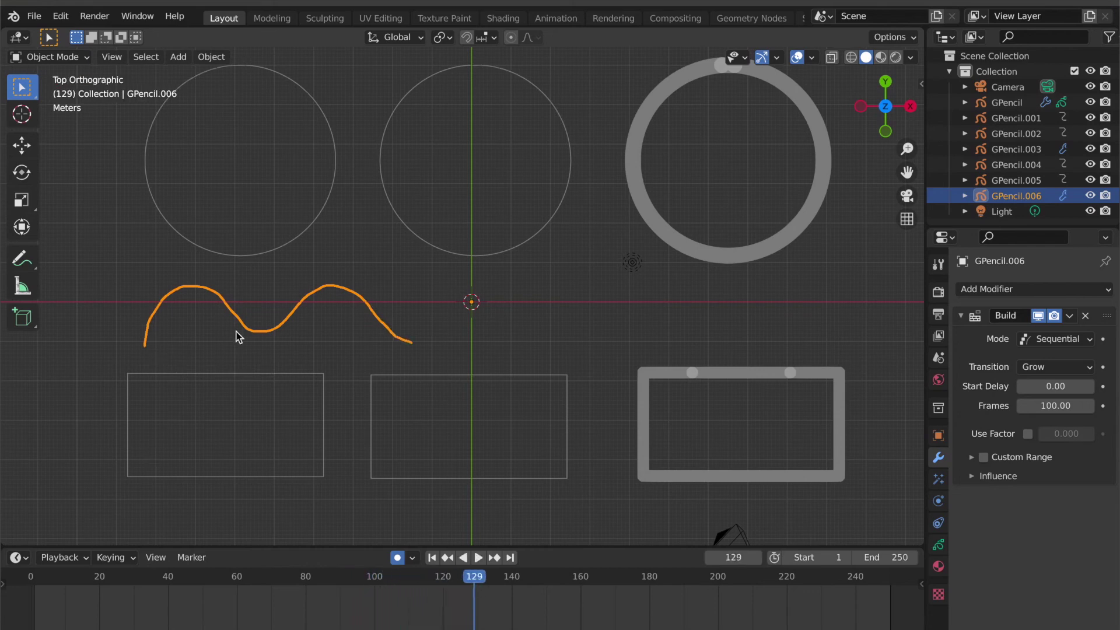
pyautogui.hotkey('shift', 'd')
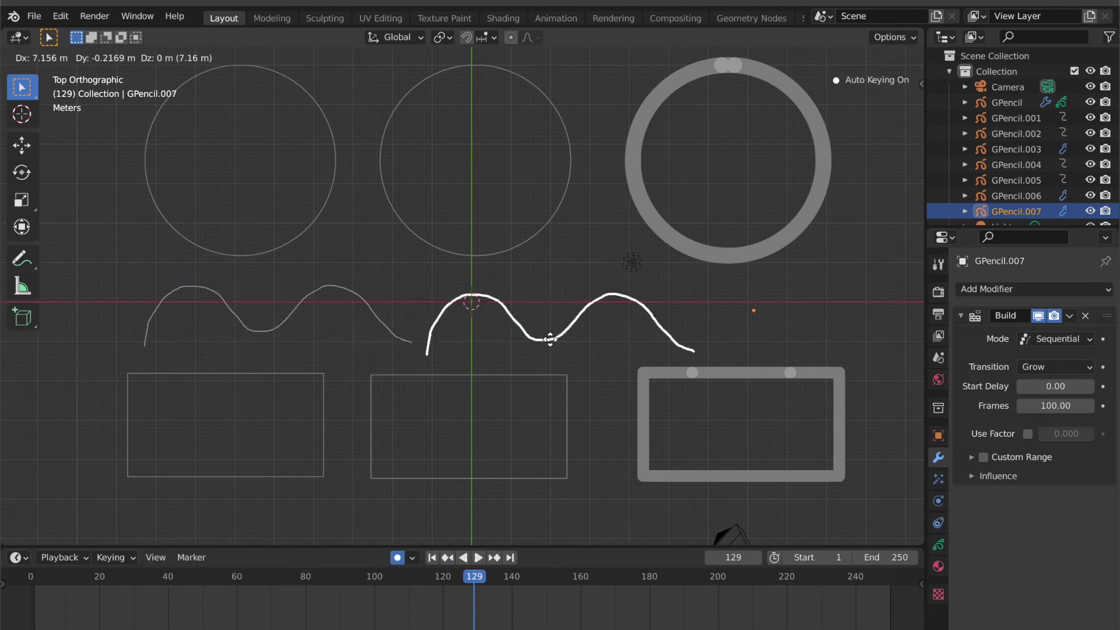
# Place the wave copy GPencil.007 to the right and reverse its stroke with Switch Direction.
pyautogui.click(556, 339)
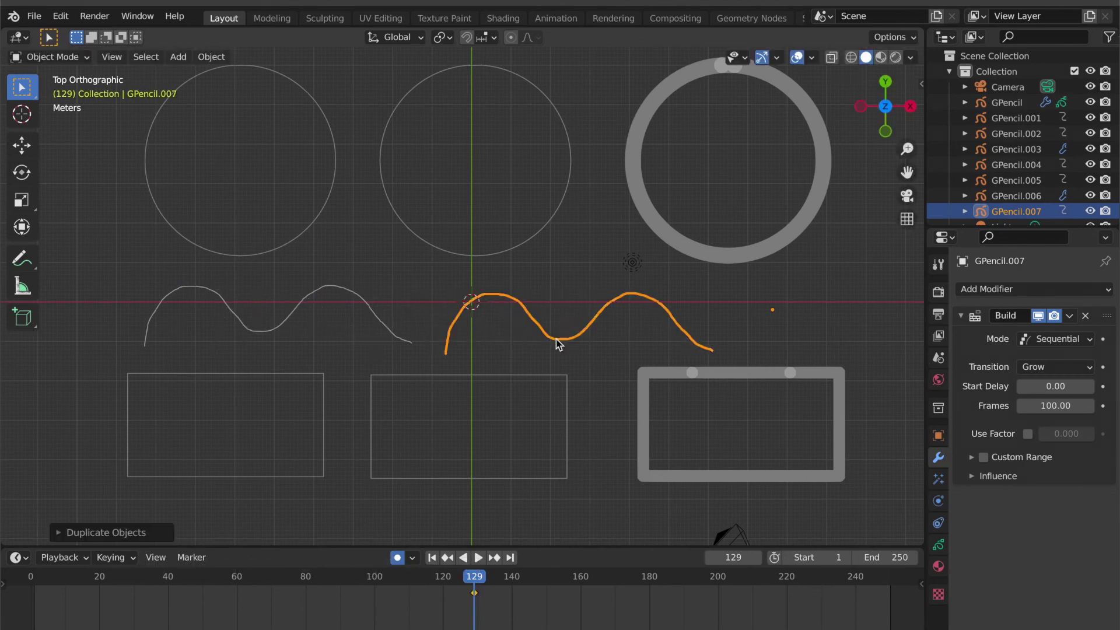
pyautogui.click(60, 57)
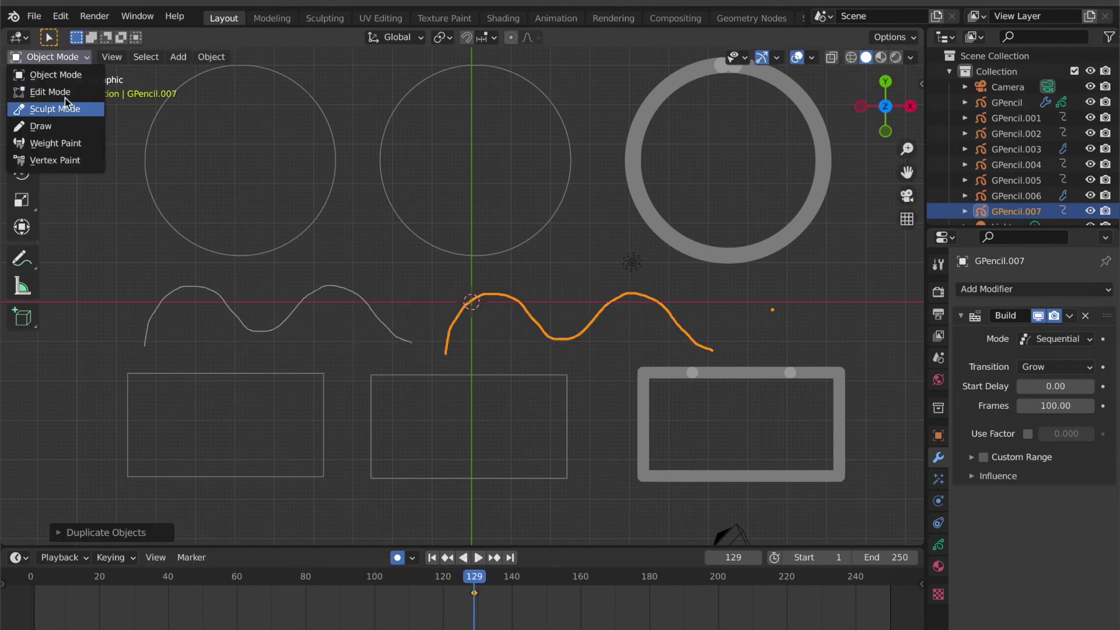
pyautogui.click(72, 88)
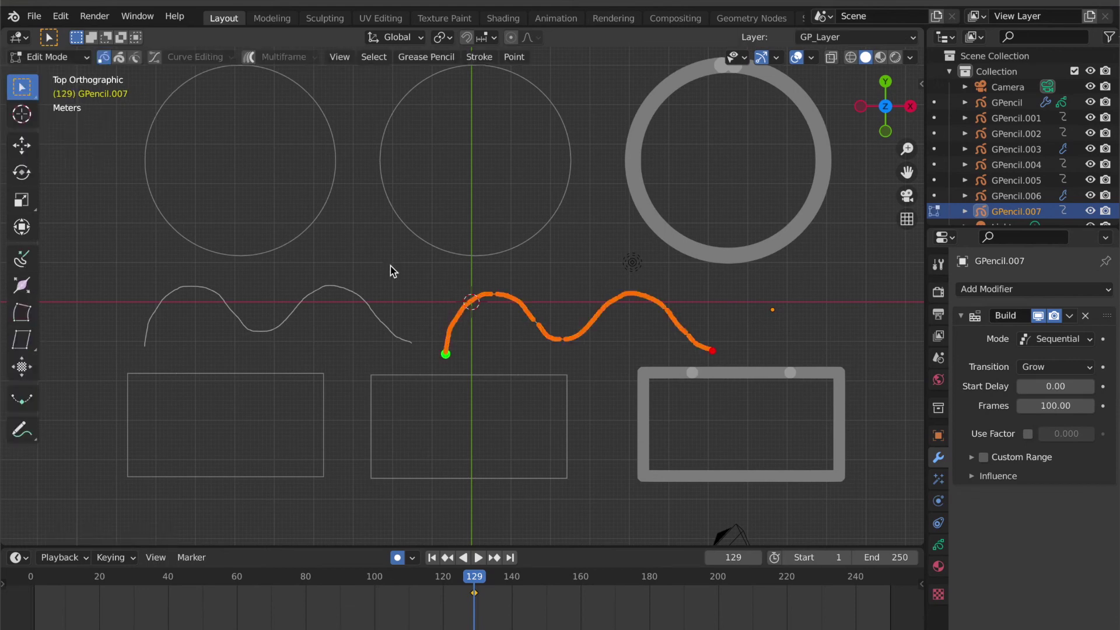
pyautogui.click(480, 58)
pyautogui.click(532, 267)
# Clear the selection, return to Object Mode, preview both waves, and duplicate the reversed wave.
pyautogui.click(431, 559)
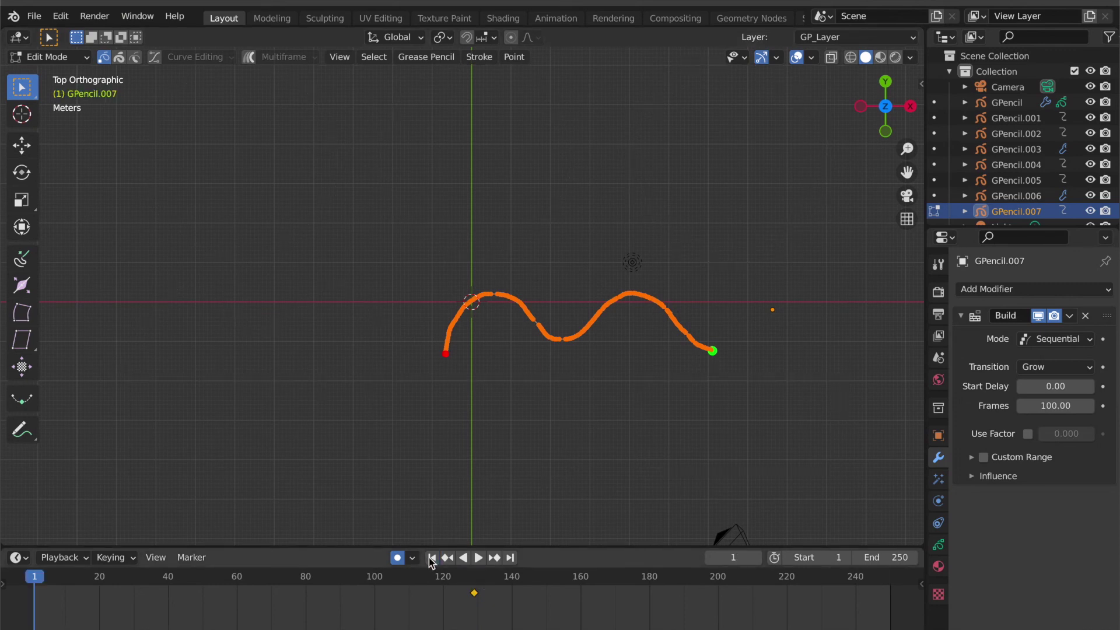
pyautogui.click(497, 258)
pyautogui.click(73, 57)
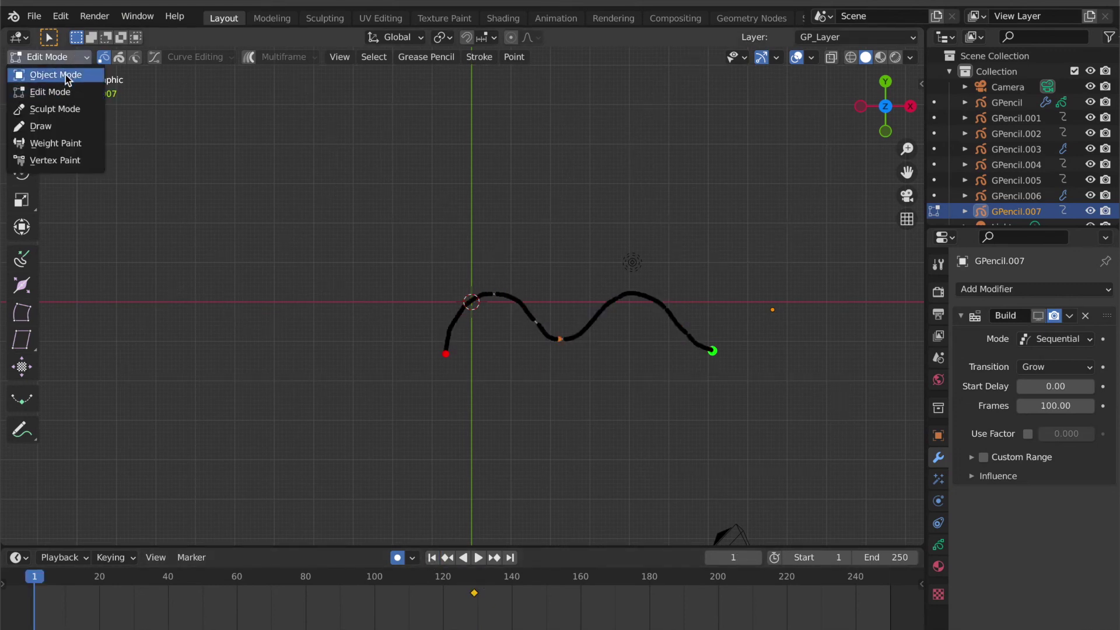
pyautogui.click(68, 71)
pyautogui.click(1038, 321)
pyautogui.press('space')
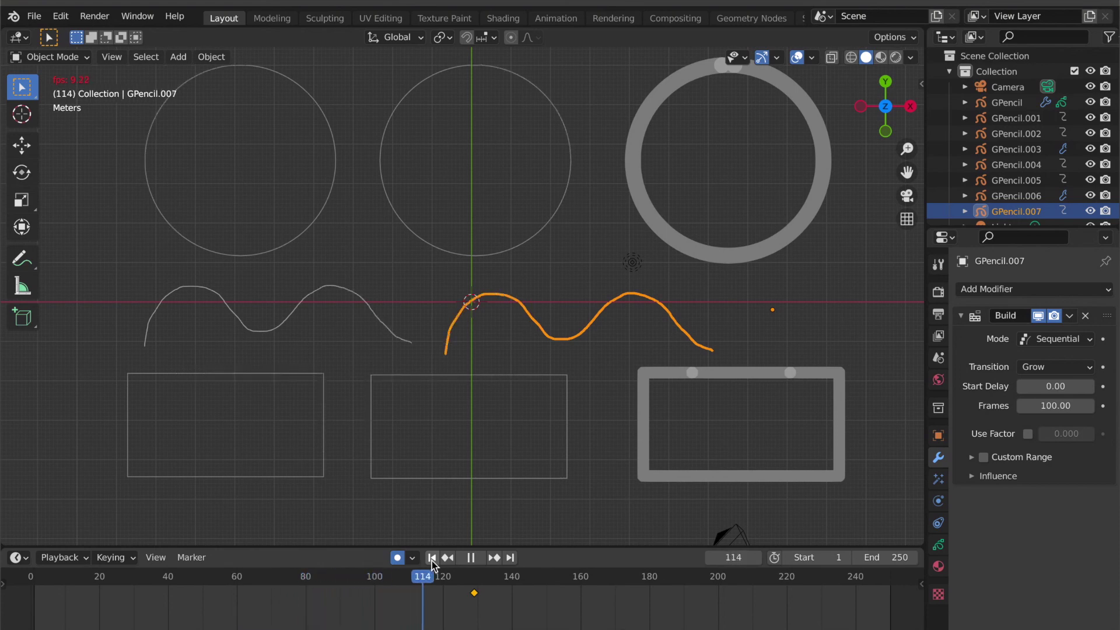
pyautogui.press('space')
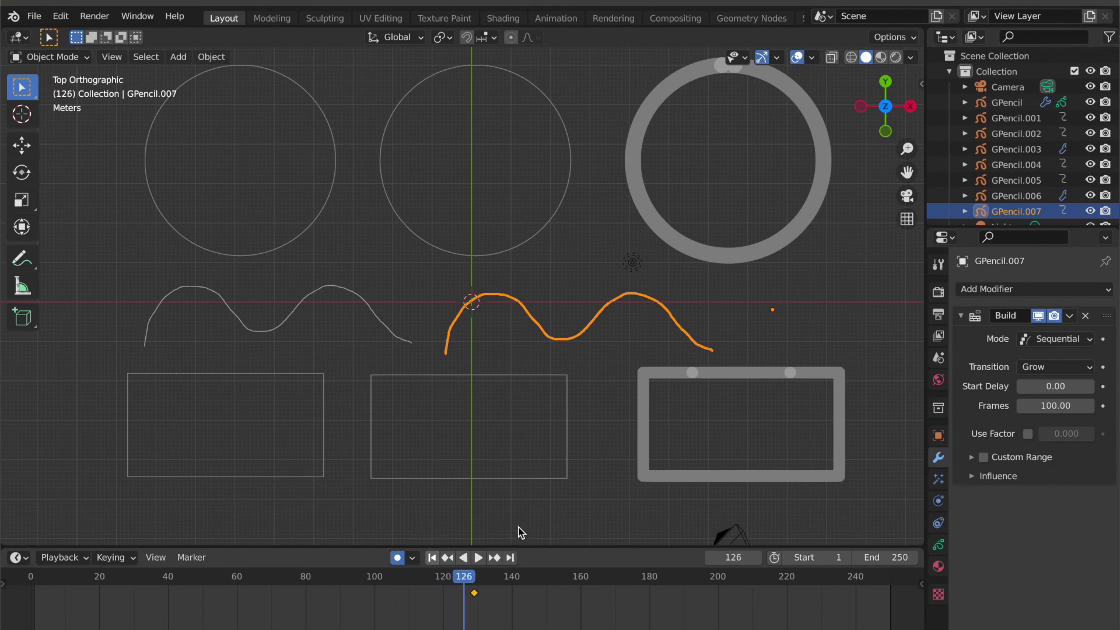
pyautogui.keyDown('ctrl'); pyautogui.hscroll(6, 743, 336); pyautogui.keyUp('ctrl')
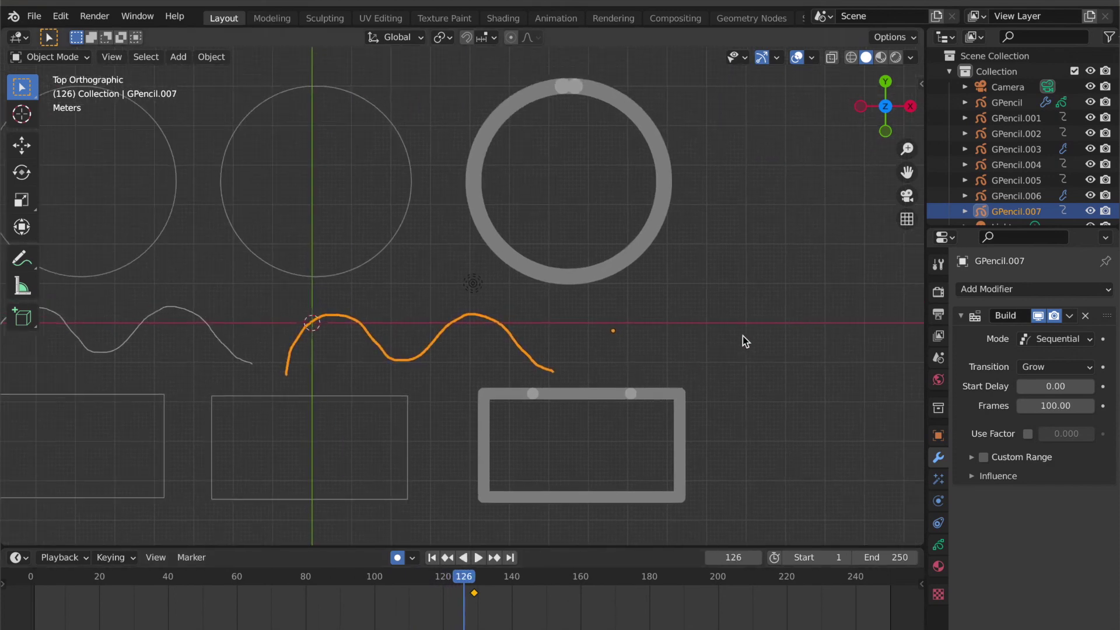
pyautogui.hotkey('shift', 'd')
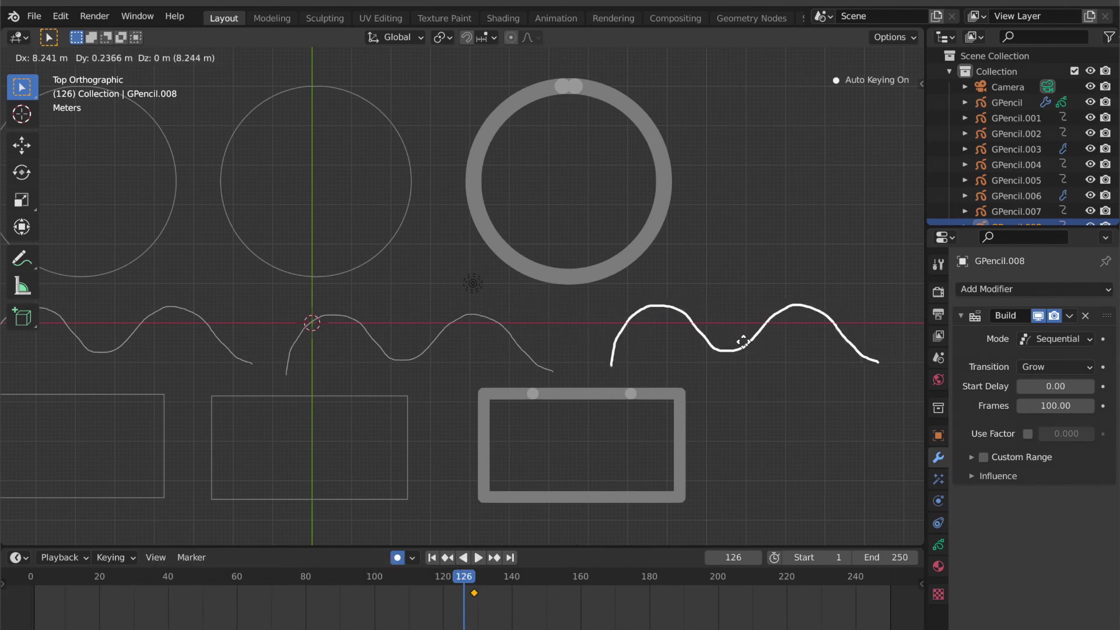
# Place the third wave copy GPencil.008 further right and hide its build effect.
pyautogui.click(742, 349)
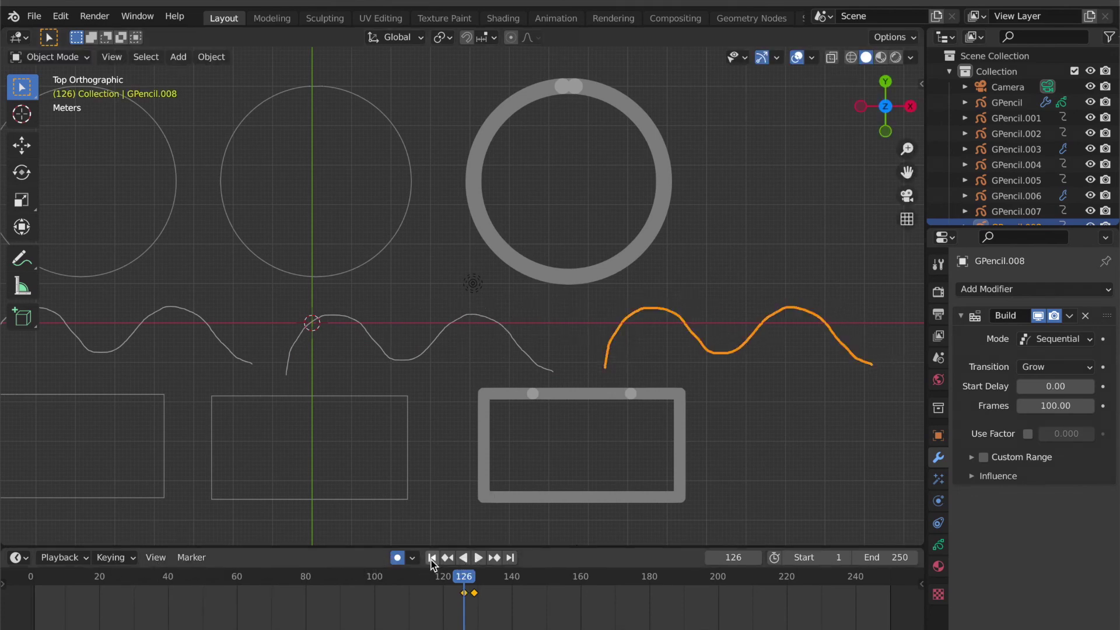
pyautogui.click(431, 558)
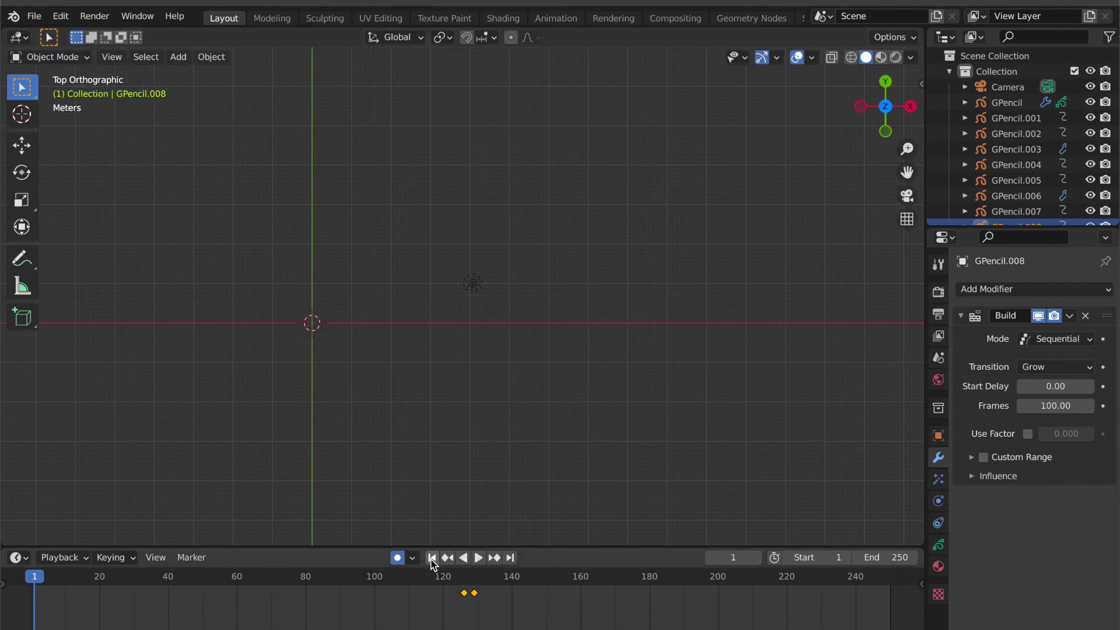
pyautogui.click(1040, 318)
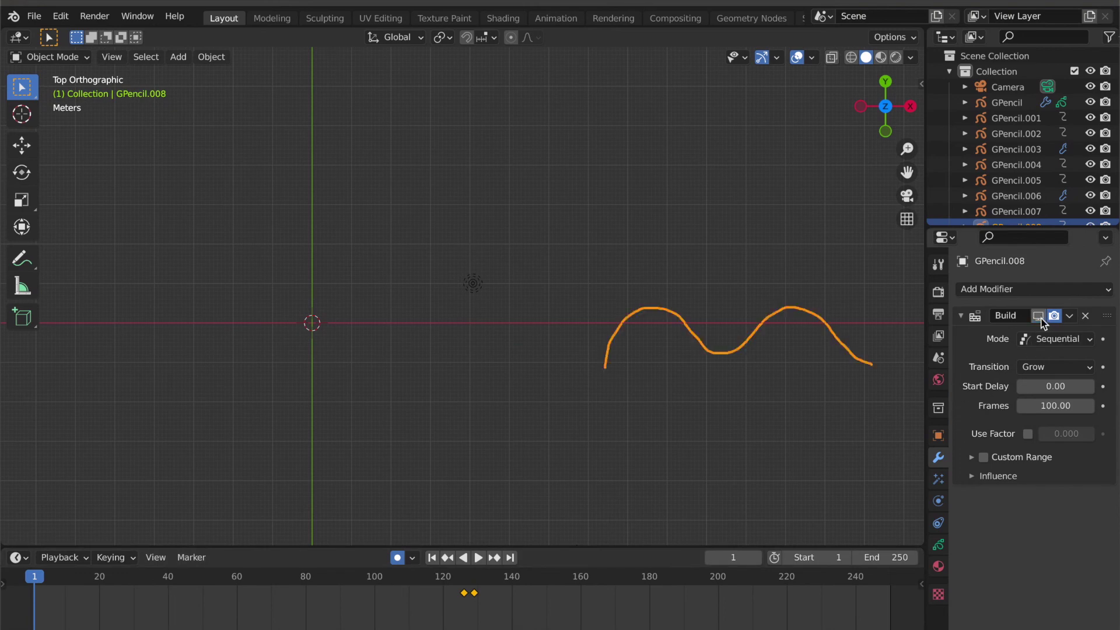
# Enable Use Factor, keyframe 0.000 at frame 1 and 1.000 at frame 30, and play.
pyautogui.click(1028, 435)
pyautogui.click(1103, 434)
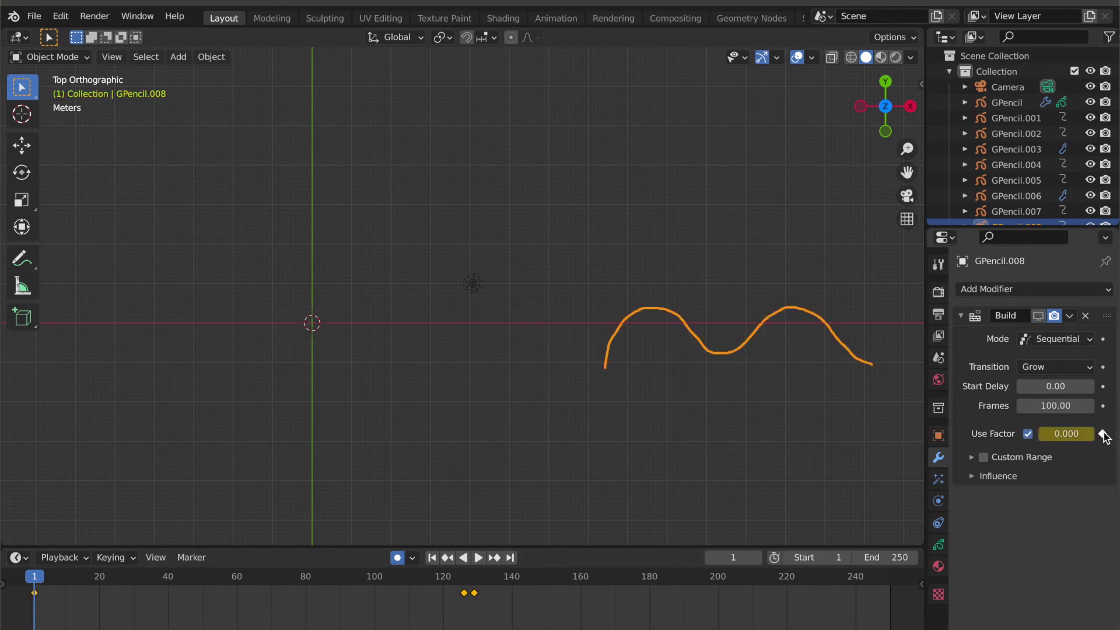
pyautogui.moveTo(38, 582); pyautogui.dragTo(134, 577)
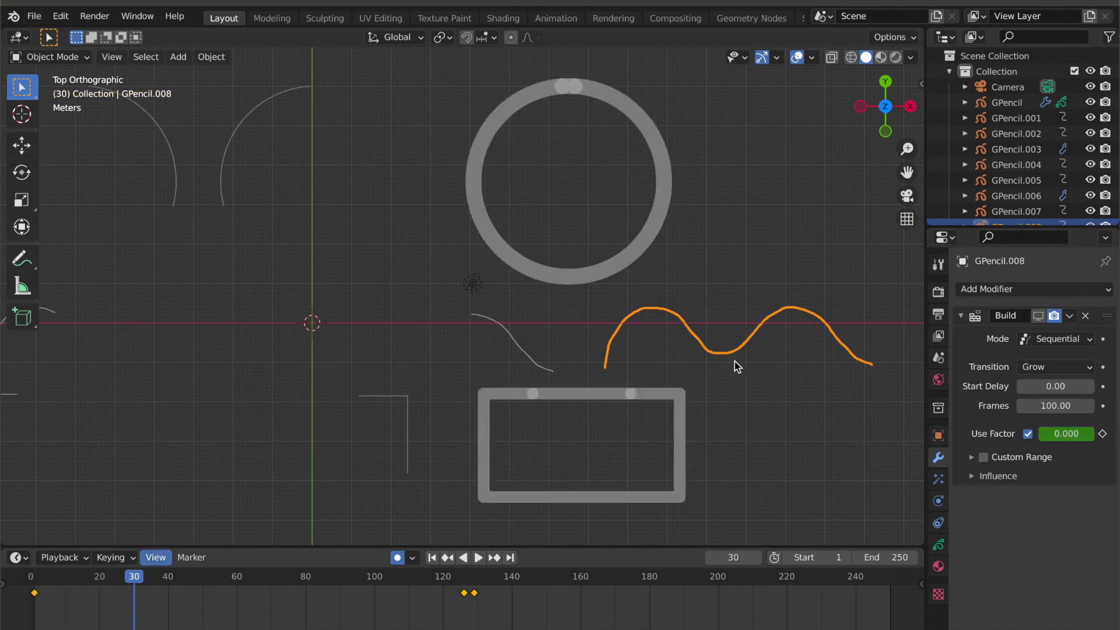
pyautogui.click(1059, 432)
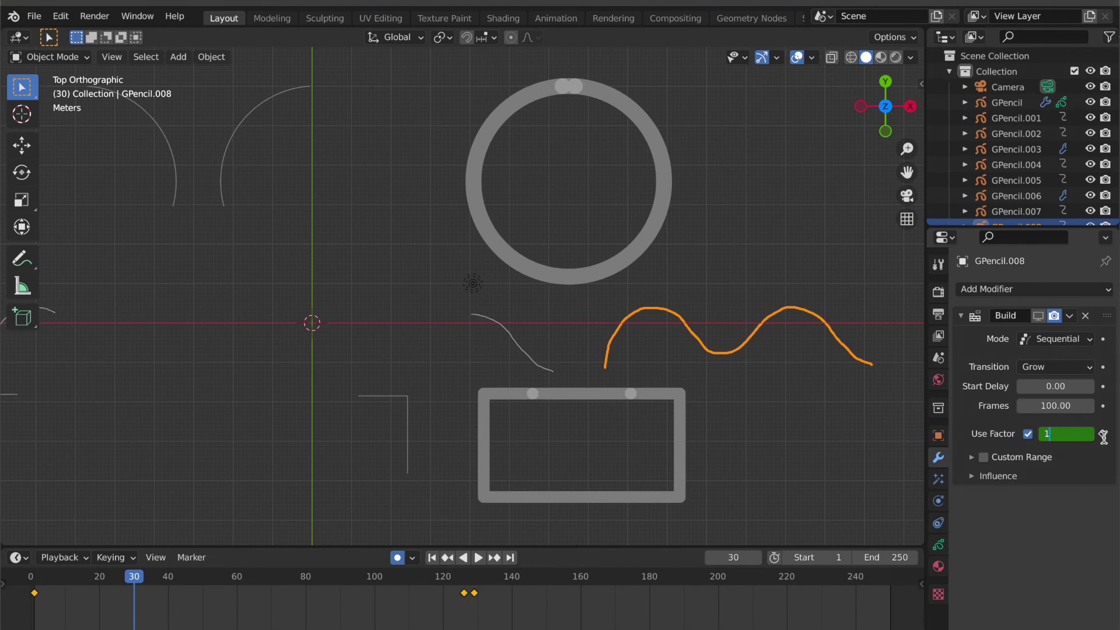
pyautogui.click(1102, 434)
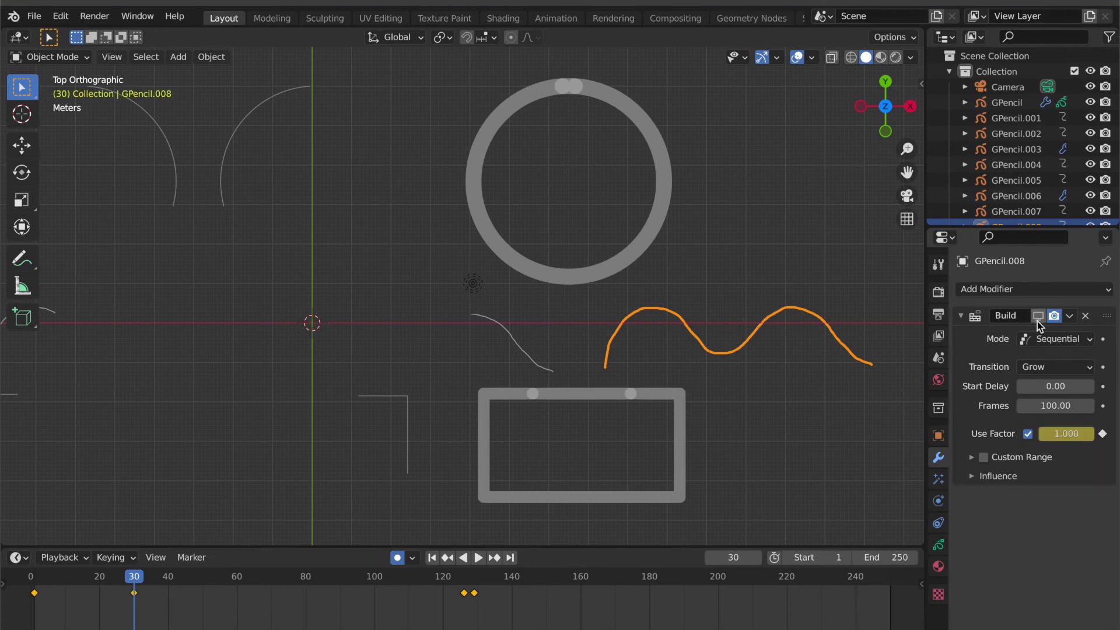
pyautogui.click(432, 558)
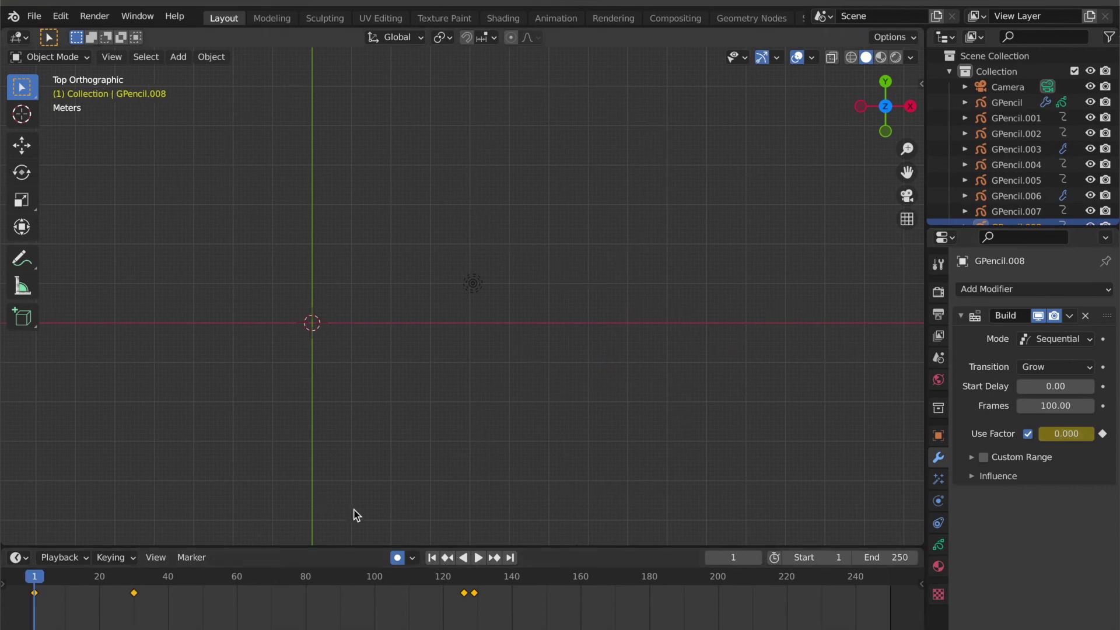
pyautogui.press('space')
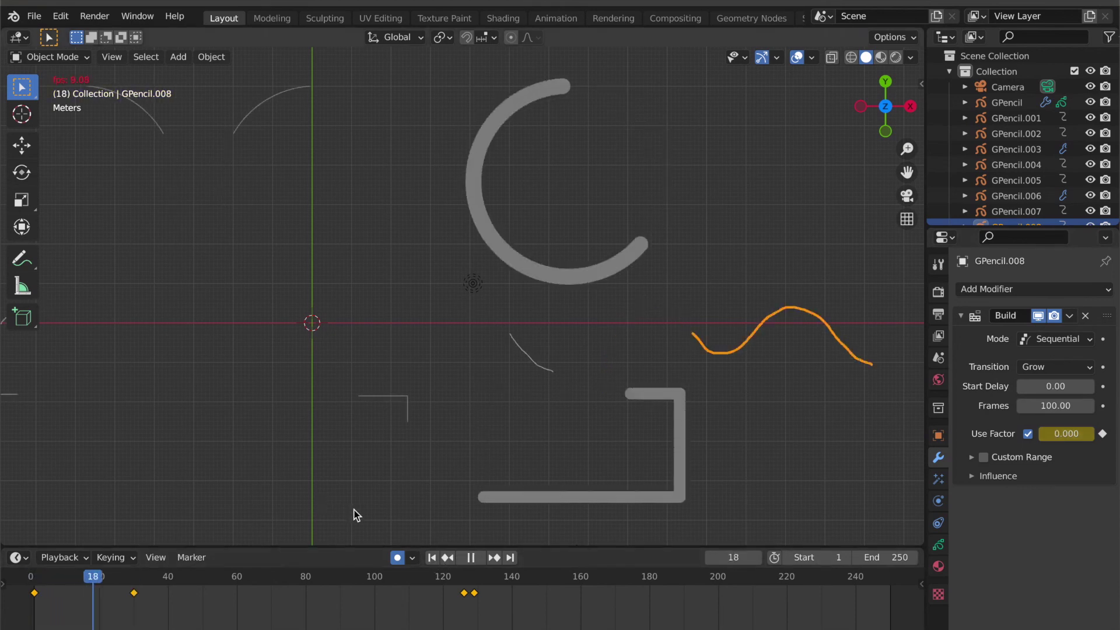